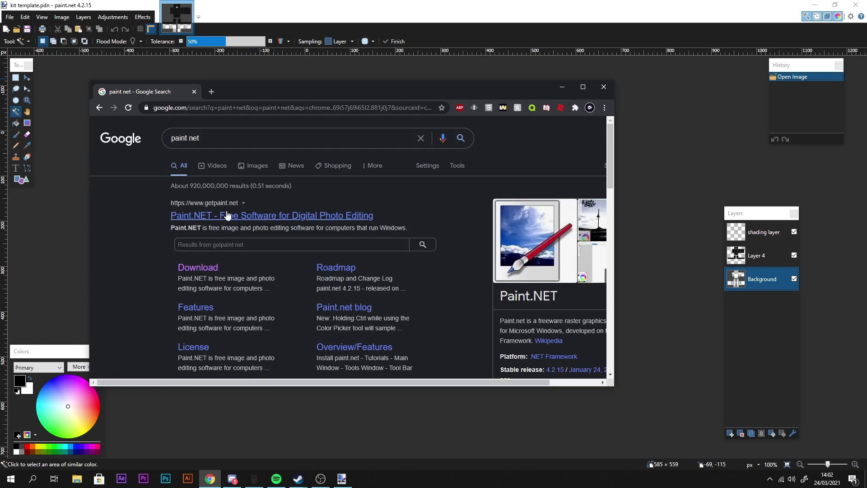
- Open the paint.net website from the search results, view its free download section, and close the browser
{"action": "left_click", "coordinate": [223, 216]}
{"action": "double_click", "coordinate": [297, 94]}
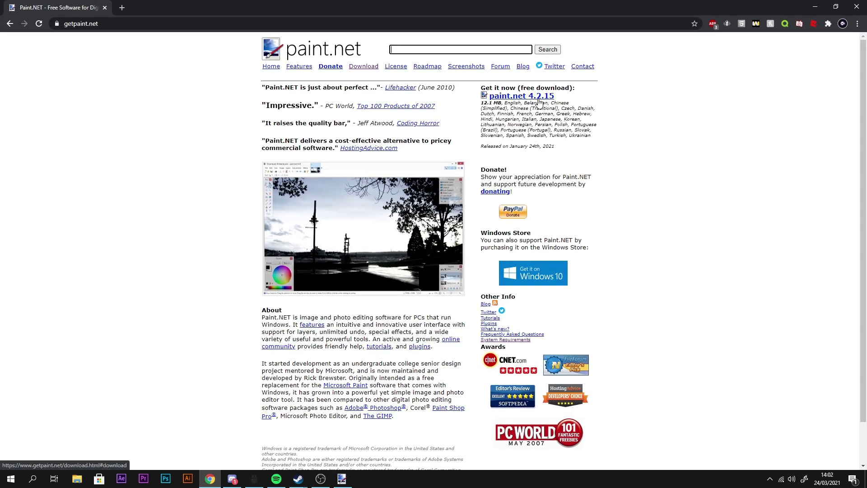
{"action": "mouse_move", "coordinate": [434, 7]}
{"action": "left_mouse_down"}
{"action": "mouse_move", "coordinate": [472, 182]}
{"action": "mouse_move", "coordinate": [387, 324]}
{"action": "mouse_move", "coordinate": [383, 356]}
{"action": "mouse_move", "coordinate": [367, 241]}
{"action": "left_mouse_up"}
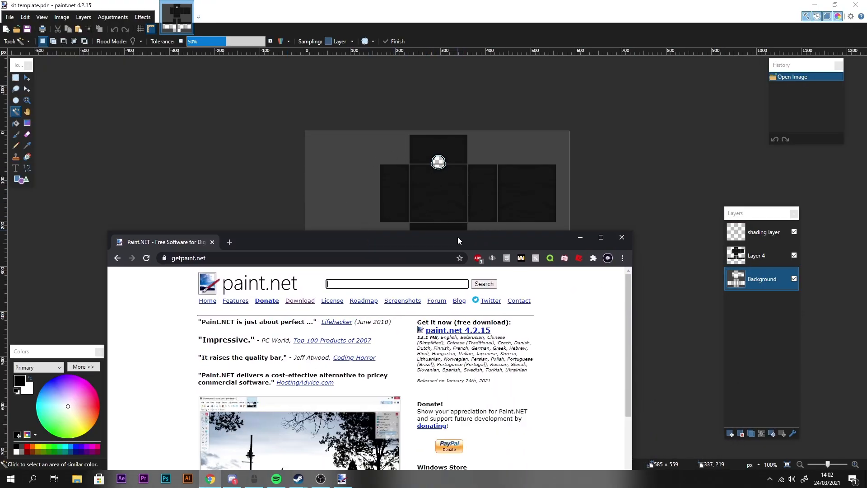
{"action": "left_click_drag", "start_coordinate": [457, 240], "coordinate": [477, 87]}
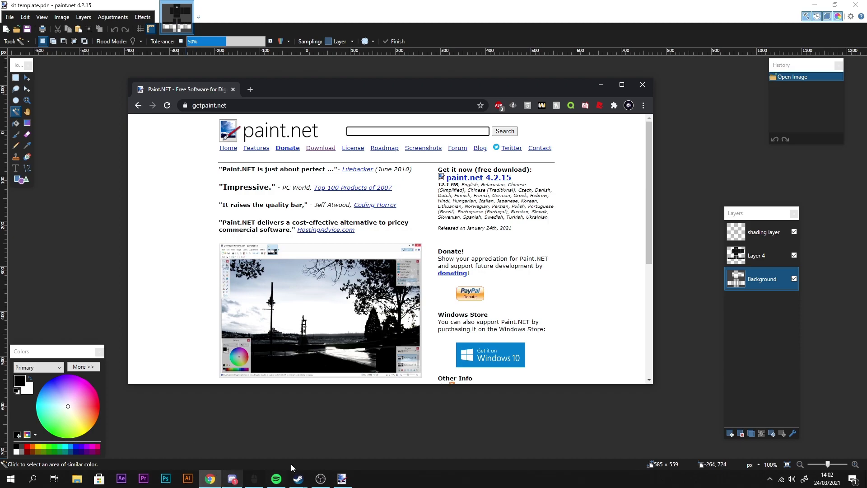
{"action": "left_click", "coordinate": [642, 84]}
{"action": "left_click", "coordinate": [15, 145]}
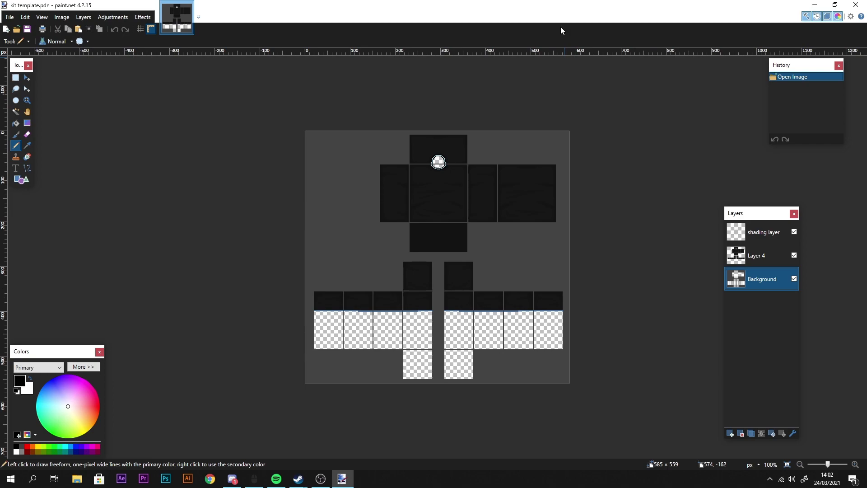
{"action": "key", "text": "ctrl+plus"}
{"action": "left_click_drag", "start_coordinate": [474, 166], "coordinate": [472, 175]}
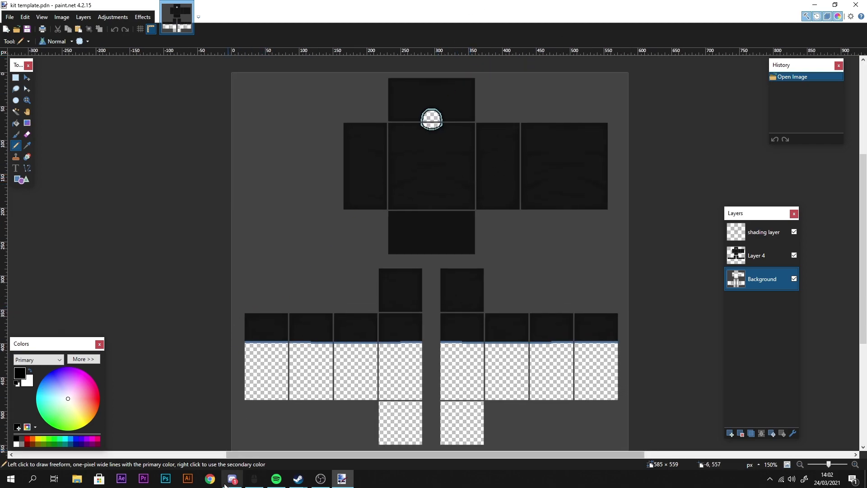
- Switch to Chrome and open the coolors.co website
{"action": "left_click", "coordinate": [210, 478]}
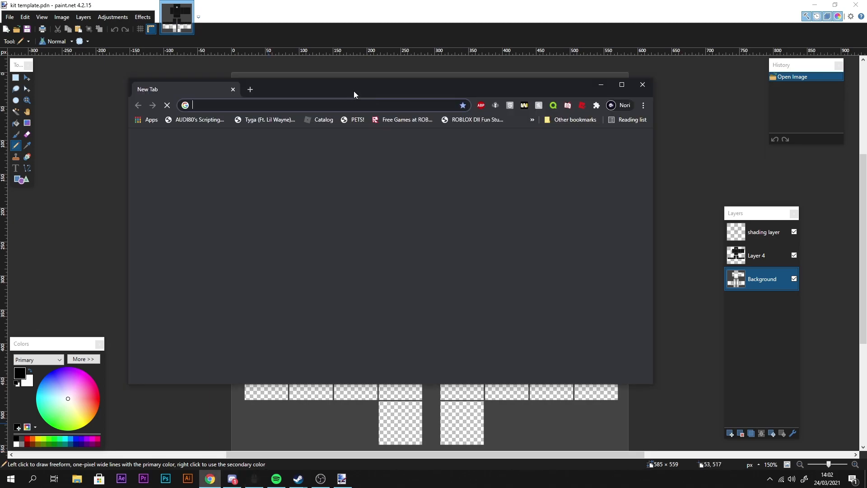
{"action": "mouse_move", "coordinate": [354, 91]}
{"action": "left_mouse_down"}
{"action": "mouse_move", "coordinate": [553, 196]}
{"action": "mouse_move", "coordinate": [465, 175]}
{"action": "left_mouse_up"}
{"action": "left_click", "coordinate": [352, 4]}
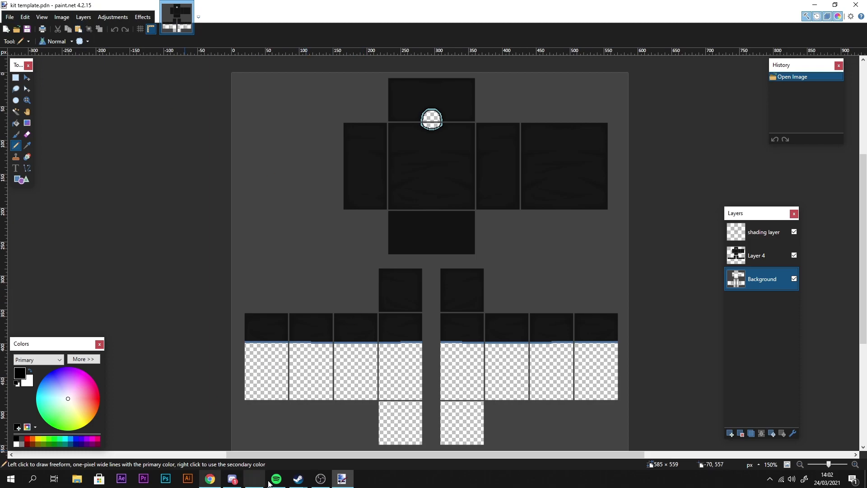
{"action": "left_click", "coordinate": [210, 479]}
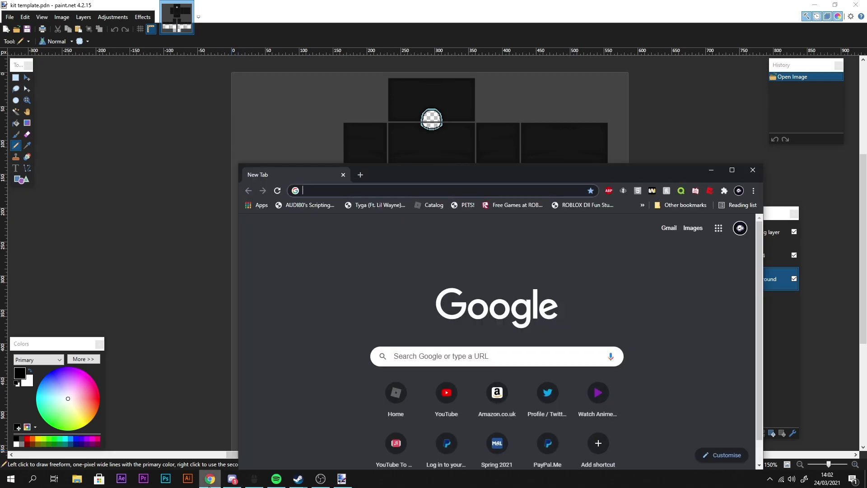
{"action": "mouse_move", "coordinate": [412, 174]}
{"action": "left_mouse_down"}
{"action": "mouse_move", "coordinate": [341, 403]}
{"action": "mouse_move", "coordinate": [292, 459]}
{"action": "mouse_move", "coordinate": [291, 405]}
{"action": "mouse_move", "coordinate": [194, 334]}
{"action": "mouse_move", "coordinate": [397, 372]}
{"action": "mouse_move", "coordinate": [332, 240]}
{"action": "mouse_move", "coordinate": [385, 310]}
{"action": "left_mouse_up"}
{"action": "type", "text": "collo"}
{"action": "key", "text": "BackSpace"}
{"action": "key", "text": "BackSpace"}
{"action": "key", "text": "BackSpace"}
{"action": "type", "text": "ol"}
{"action": "key", "text": "Return"}
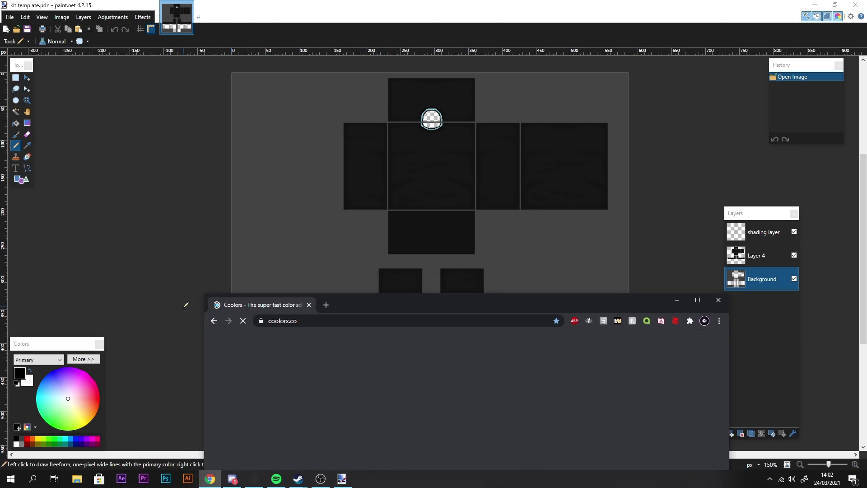
- Dismiss the welcome message on Coolors and start the palette generator in a maximized window
{"action": "left_click_drag", "start_coordinate": [376, 306], "coordinate": [341, 140]}
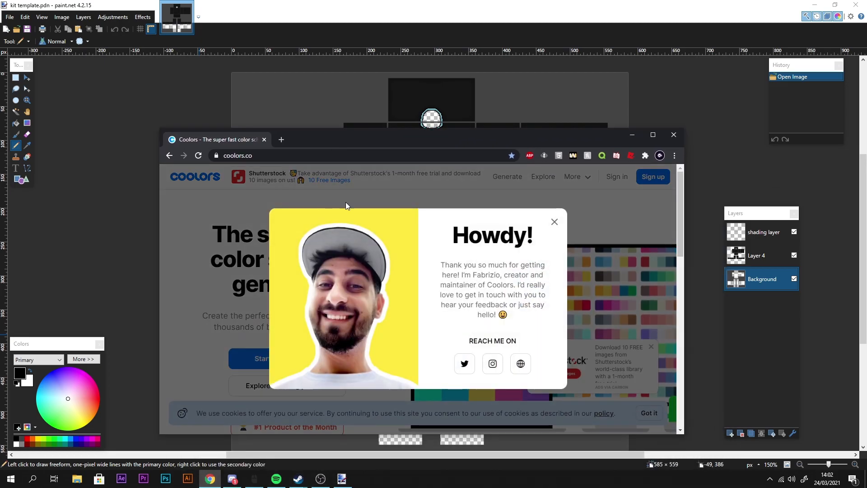
{"action": "left_click", "coordinate": [327, 204]}
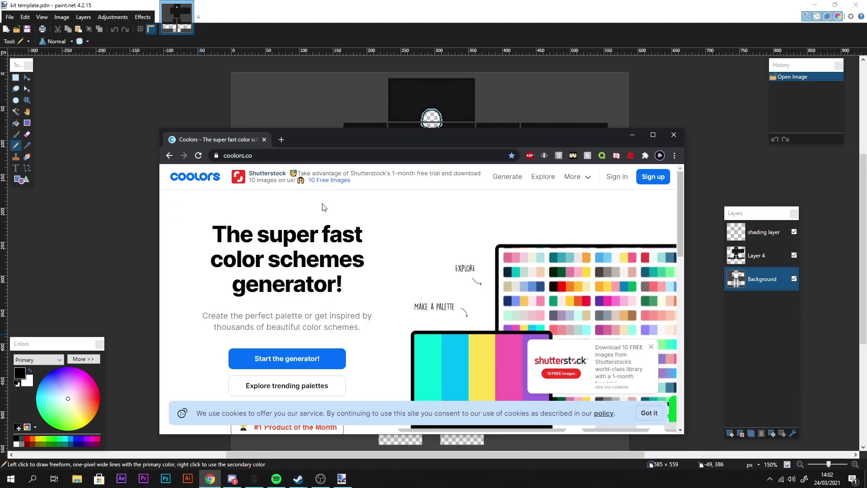
{"action": "left_click", "coordinate": [277, 363]}
{"action": "left_click", "coordinate": [653, 134]}
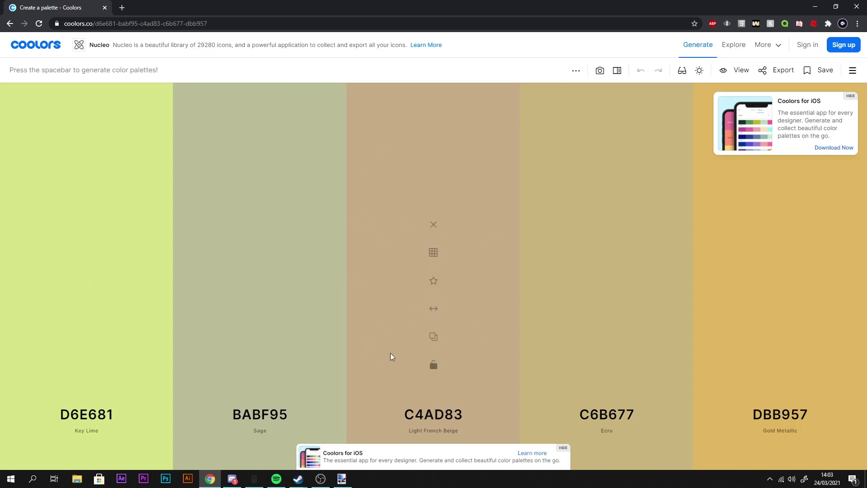
- Hide the Coolors for iOS ad over the palette and generate new palettes until one offers Raisin Black 272838 and Steel Blue 347FC4
{"action": "key", "text": "space"}
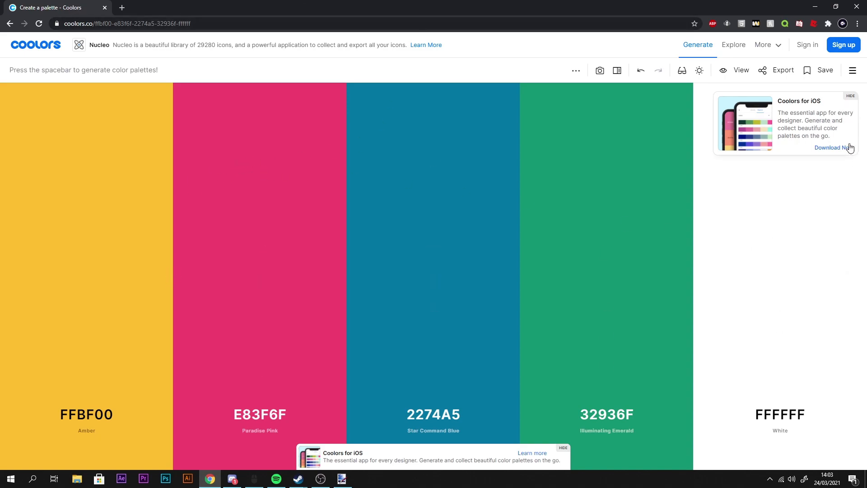
{"action": "left_click", "coordinate": [851, 95]}
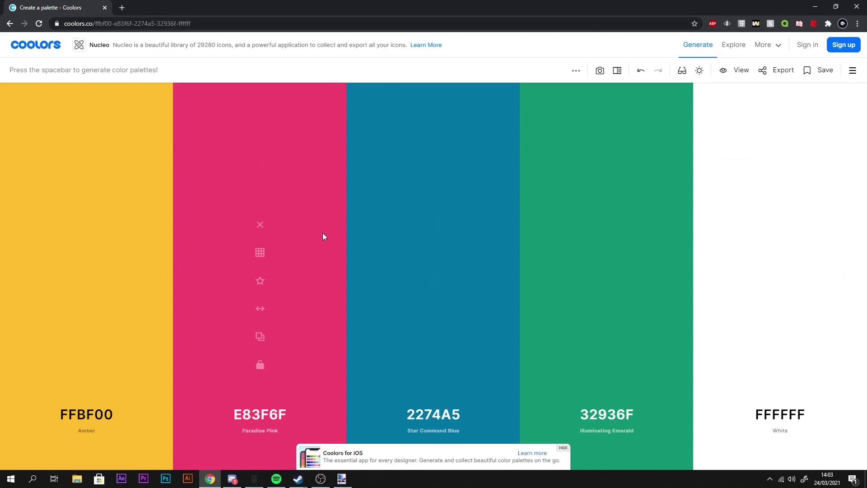
{"action": "key", "text": "space"}
{"action": "key", "text": "space"}
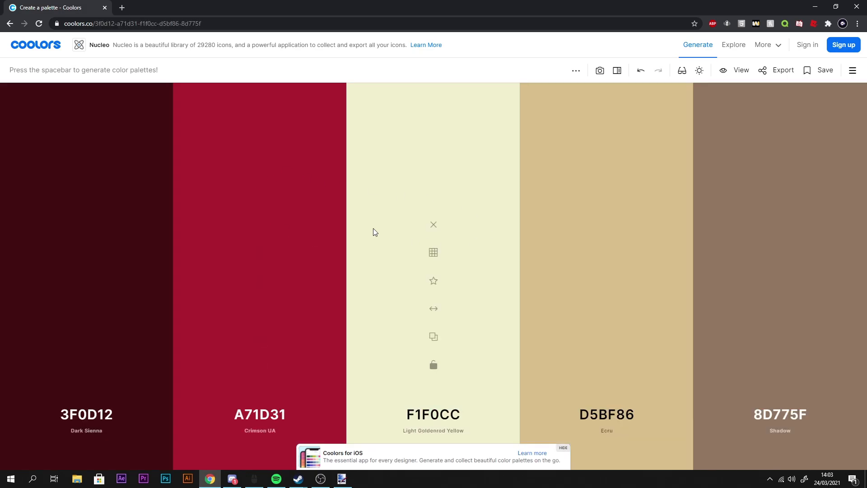
{"action": "key", "text": "space"}
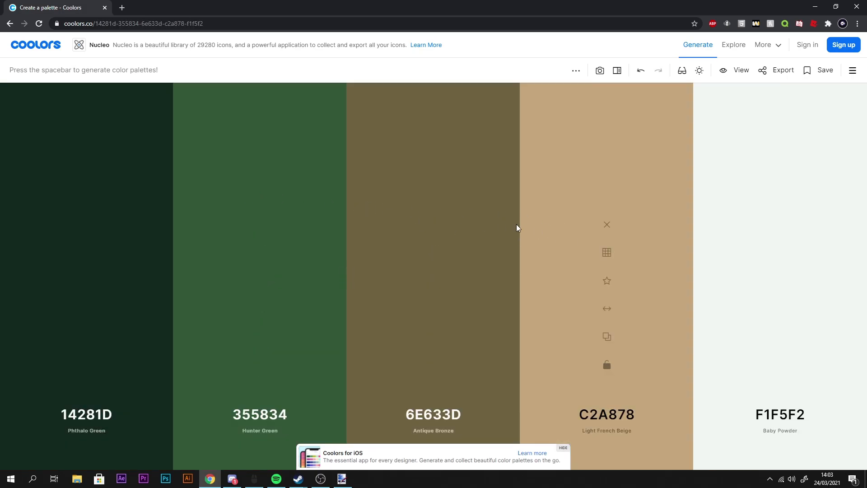
{"action": "key", "text": "space"}
{"action": "key", "text": "space"}
{"action": "key", "text": "space"}
{"action": "key", "text": "space"}
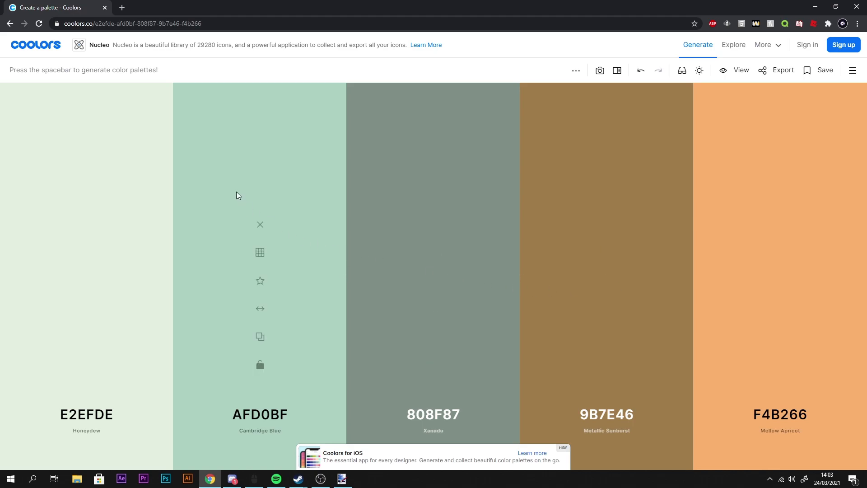
{"action": "key", "text": "space"}
{"action": "key", "text": "space"}
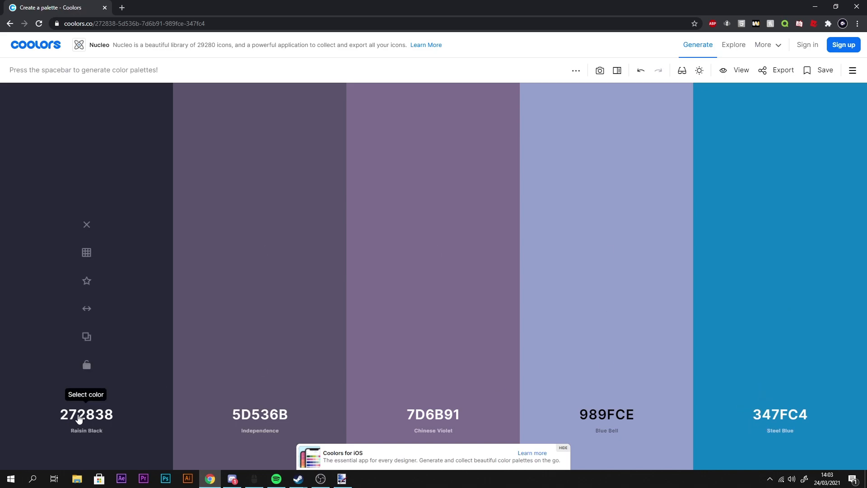
- Lock the 347FC4 and 272838 colors and regenerate the other colors of the palette
{"action": "left_click", "coordinate": [780, 365]}
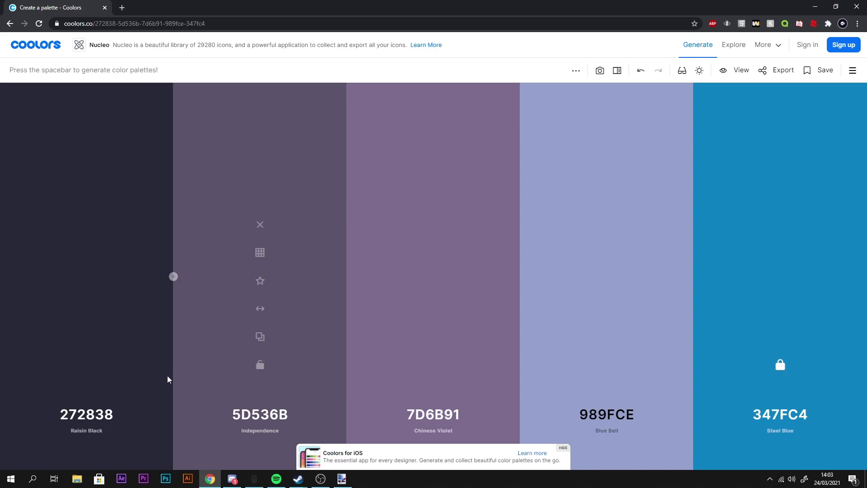
{"action": "left_click", "coordinate": [86, 364]}
{"action": "key", "text": "space"}
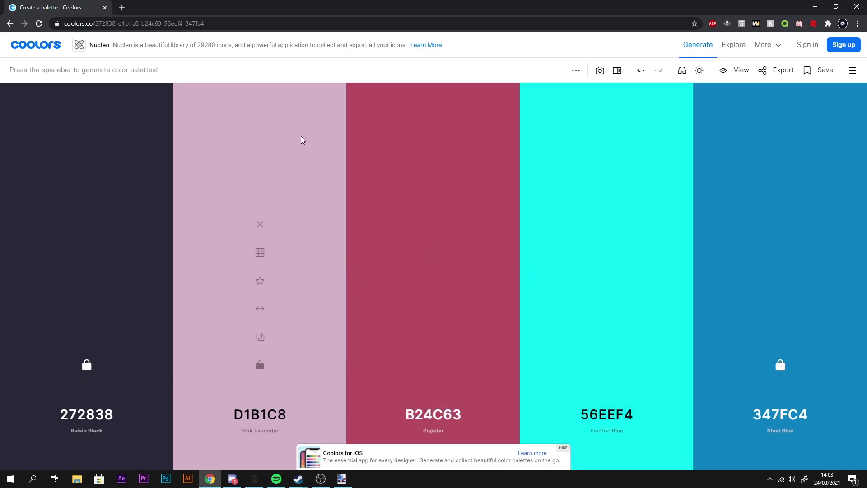
- Lock the 56EEF4 color, remove D1B1C8 and B24C63 from the palette, and hide the remaining ad
{"action": "left_click", "coordinate": [607, 367]}
{"action": "left_click", "coordinate": [260, 225]}
{"action": "left_click", "coordinate": [324, 225]}
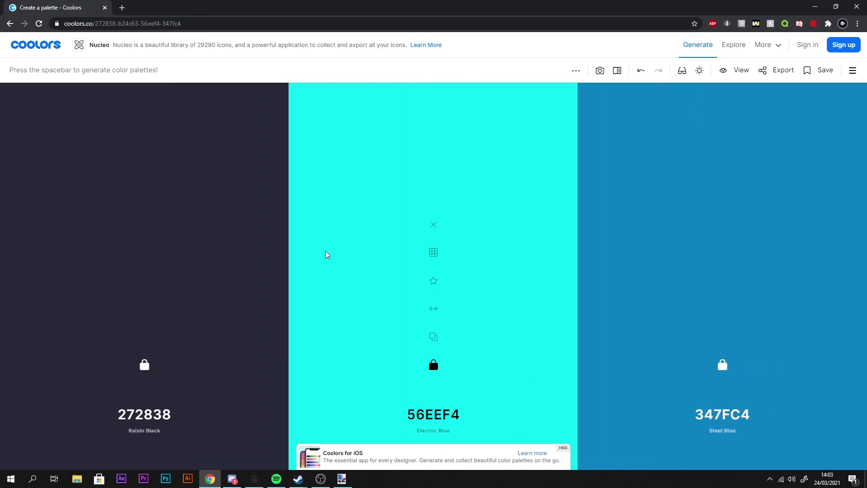
{"action": "left_click", "coordinate": [564, 450]}
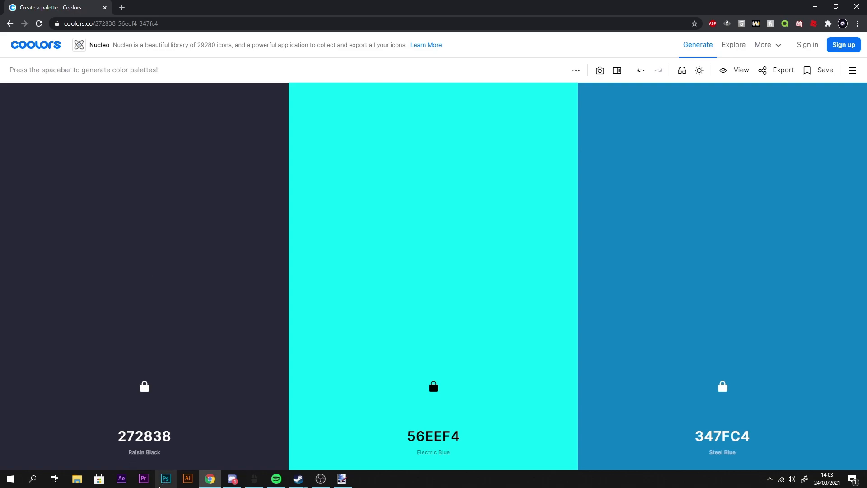
{"action": "mouse_move", "coordinate": [340, 479]}
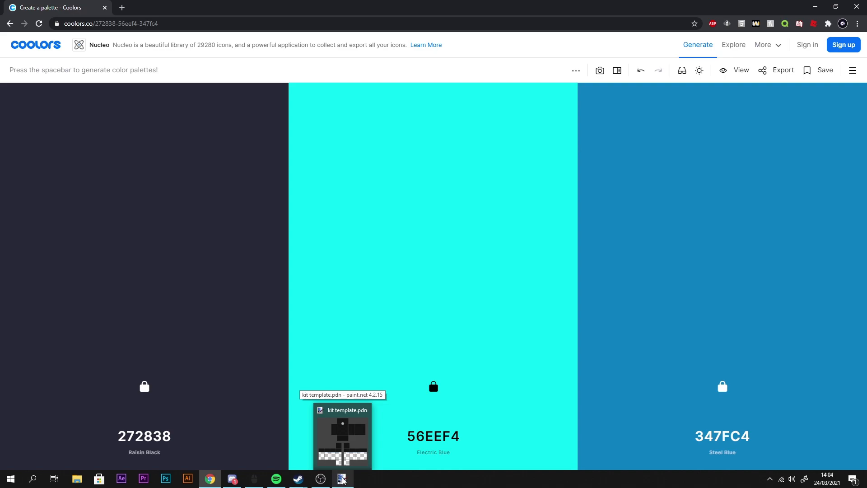
{"action": "left_click", "coordinate": [343, 481]}
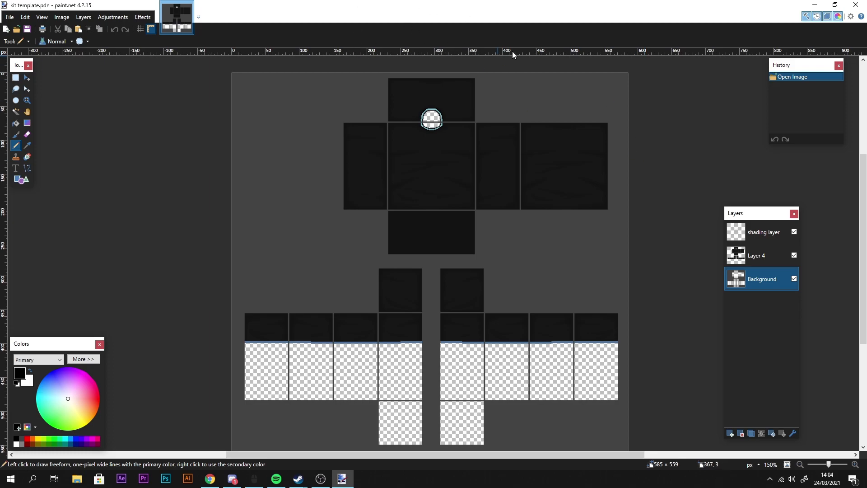
{"action": "left_click", "coordinate": [210, 478]}
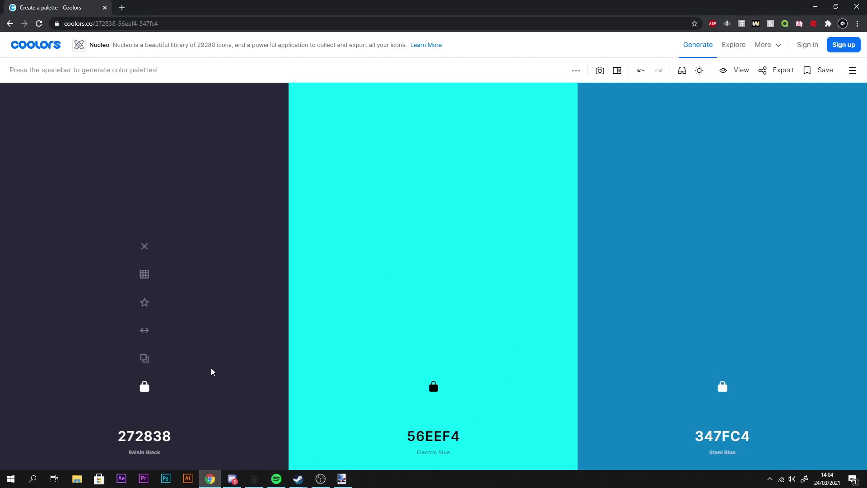
- Copy the hex code 272838 of the Raisin Black color from the palette
{"action": "left_click", "coordinate": [142, 438]}
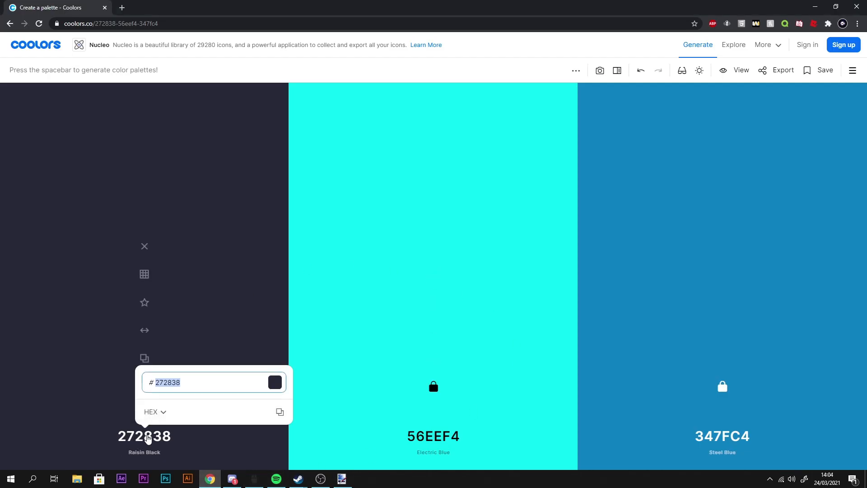
{"action": "left_click_drag", "start_coordinate": [194, 381], "coordinate": [101, 386]}
{"action": "key", "text": "ctrl+c"}
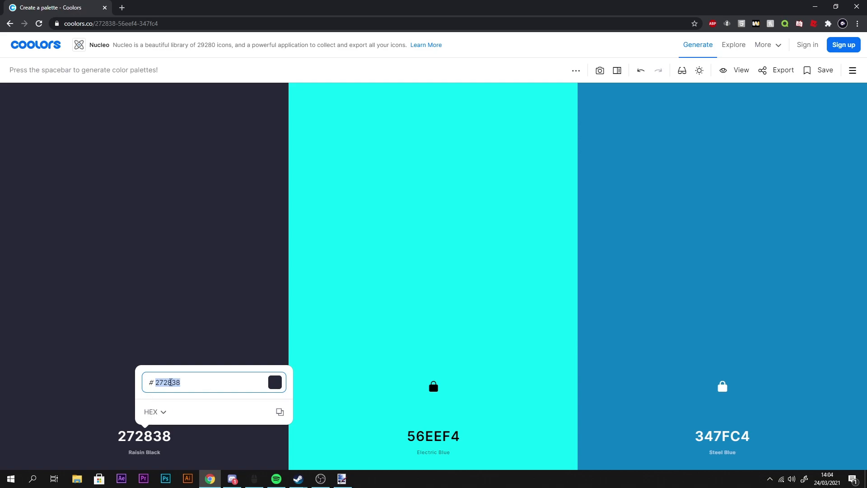
- Switch to paint.net and set the primary color to hex 272838 in the expanded color settings
{"action": "left_click", "coordinate": [342, 478]}
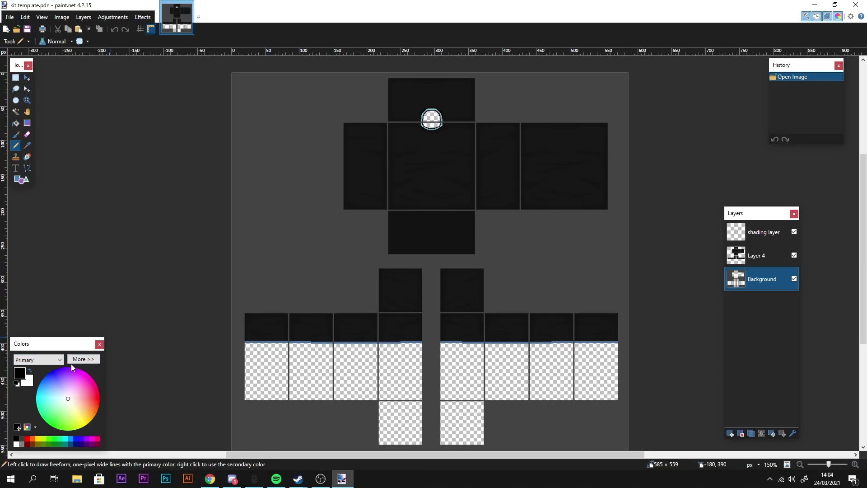
{"action": "left_click", "coordinate": [75, 360]}
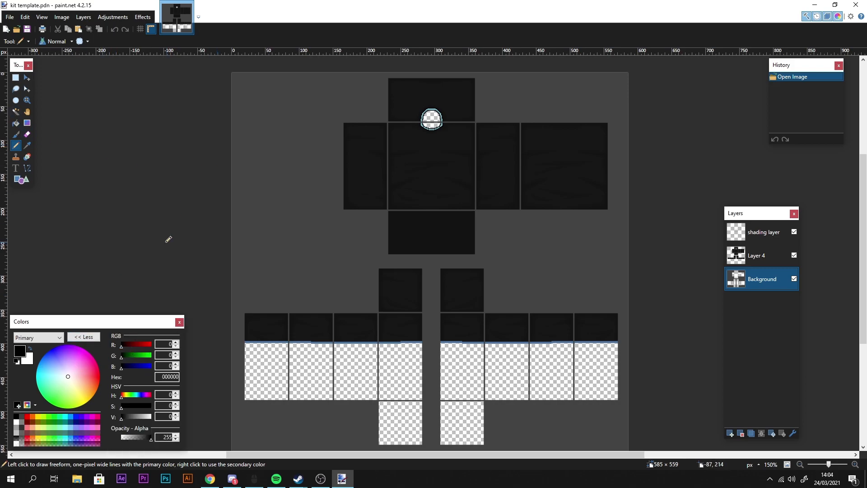
{"action": "double_click", "coordinate": [167, 377]}
{"action": "key", "text": "ctrl+v"}
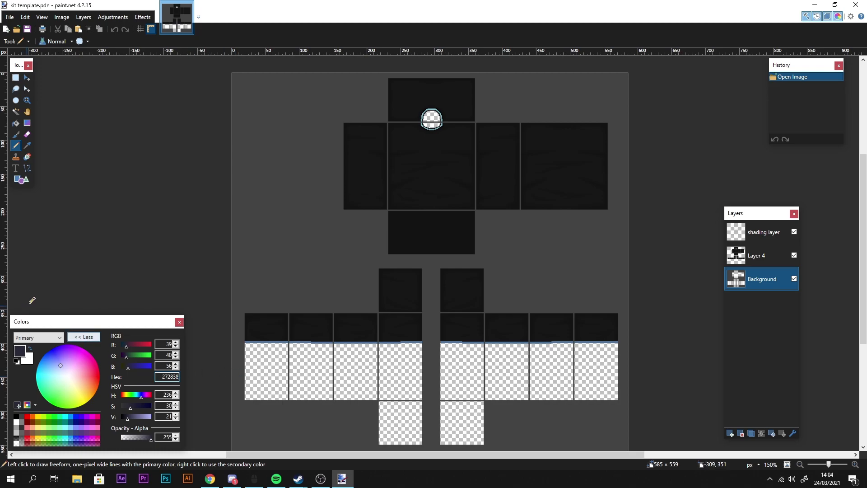
- Set up the Paint Bucket tool with 0% tolerance, antialiasing disabled and pixelated selection quality
{"action": "left_click", "coordinate": [16, 123]}
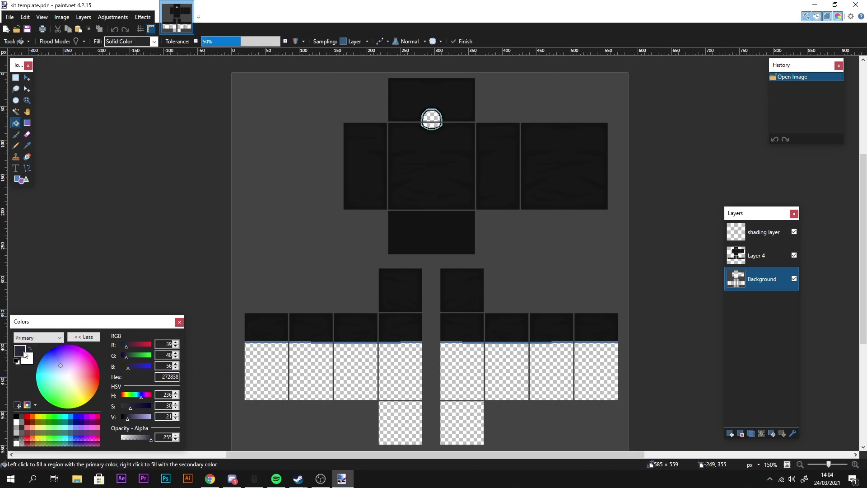
{"action": "left_click", "coordinate": [17, 111]}
{"action": "left_click", "coordinate": [18, 123]}
{"action": "left_click", "coordinate": [203, 41]}
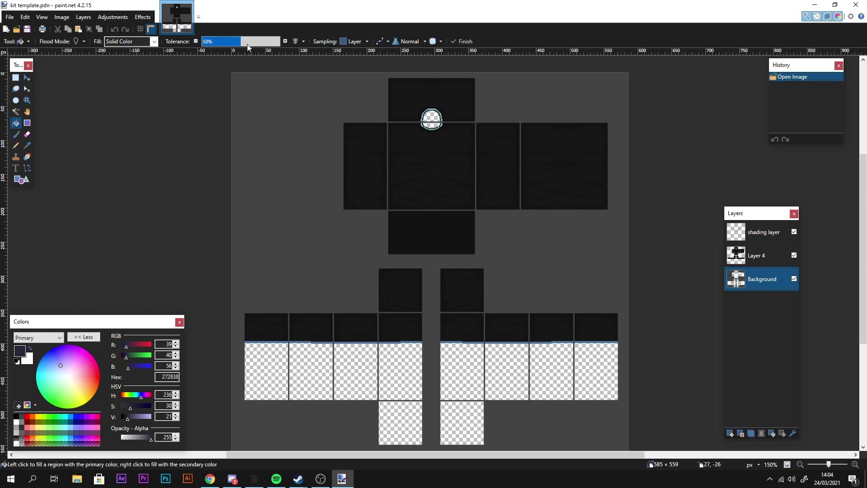
{"action": "left_click", "coordinate": [387, 41]}
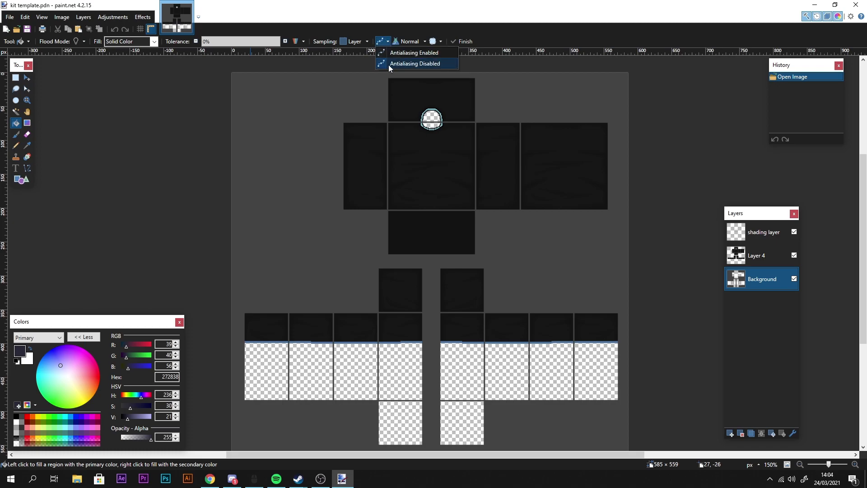
{"action": "left_click", "coordinate": [391, 63]}
{"action": "left_click", "coordinate": [441, 41]}
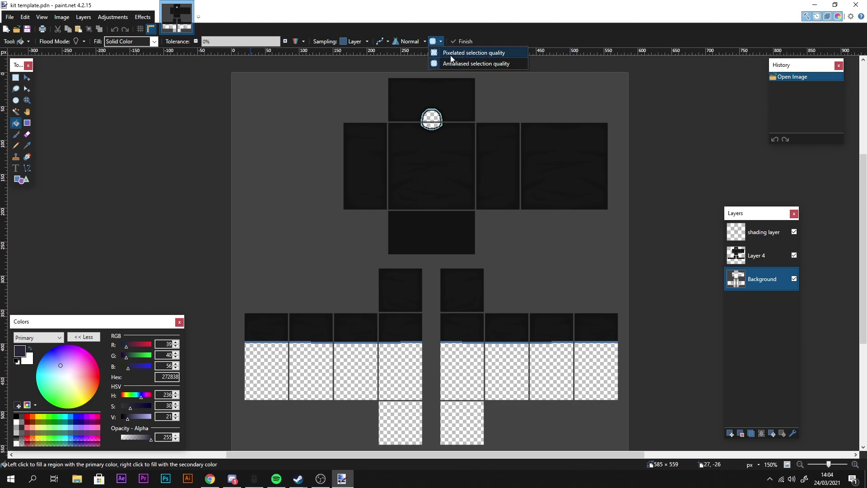
{"action": "left_click", "coordinate": [449, 54]}
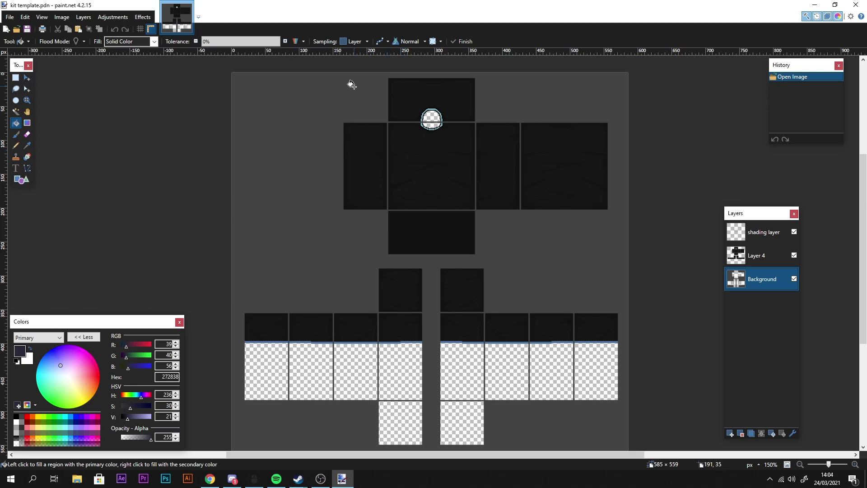
- Make Layer 4 the active layer, check its content by toggling its visibility, and hide the shading layer
{"action": "left_click", "coordinate": [16, 111]}
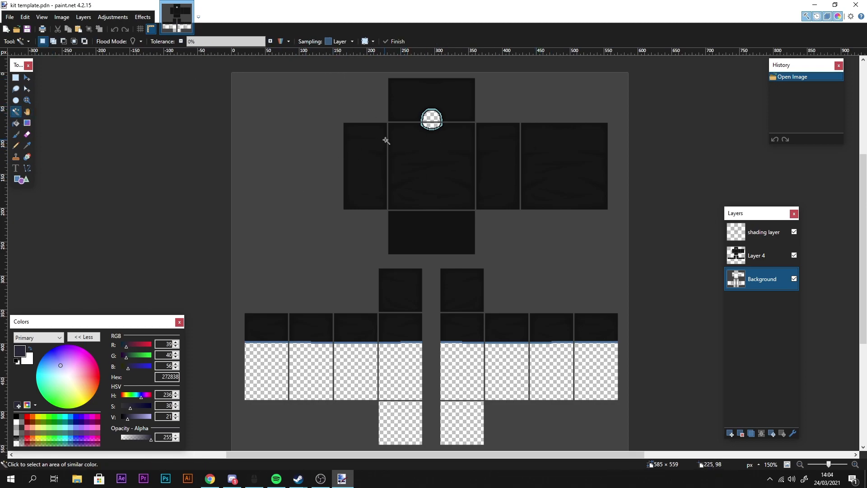
{"action": "left_click", "coordinate": [740, 258]}
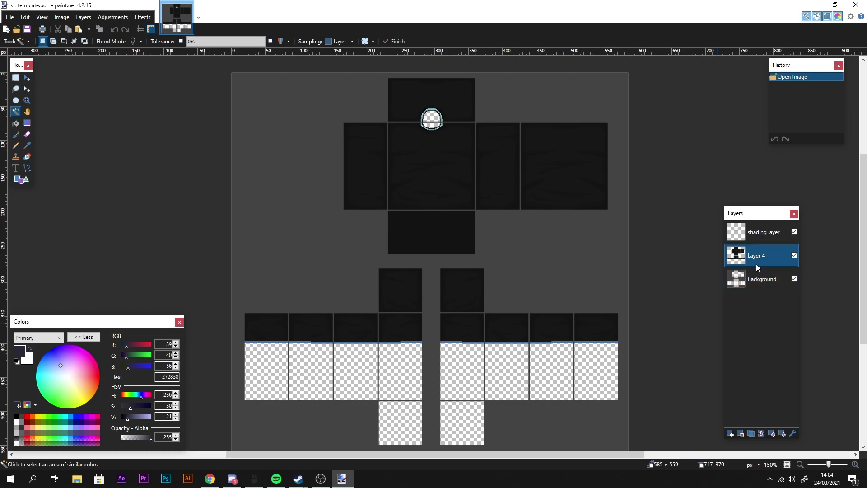
{"action": "left_click", "coordinate": [793, 256]}
{"action": "left_click", "coordinate": [793, 255]}
{"action": "left_click", "coordinate": [794, 256]}
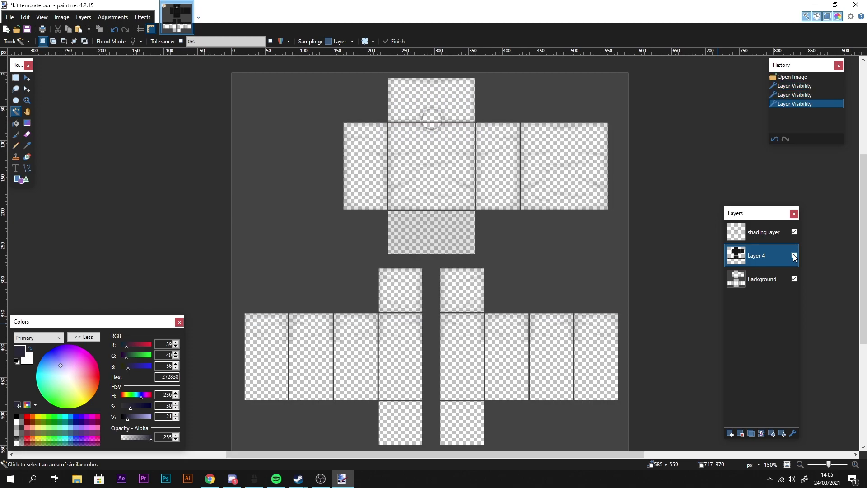
{"action": "left_click", "coordinate": [794, 256]}
{"action": "left_click", "coordinate": [794, 233]}
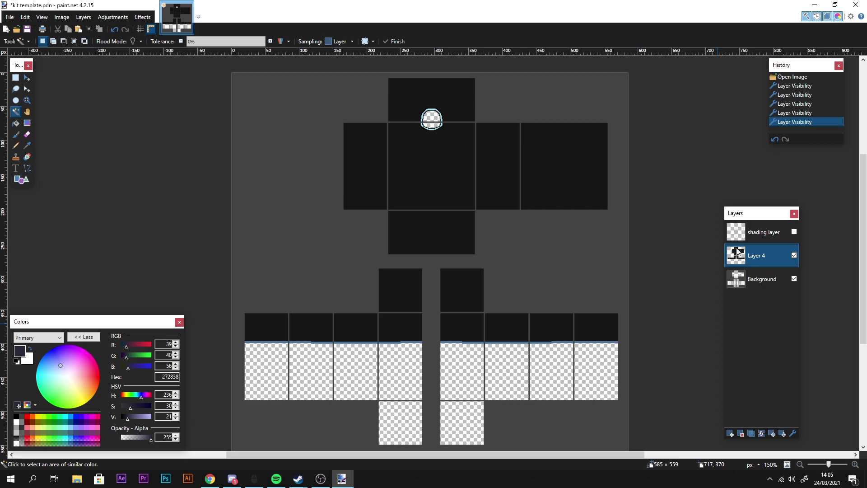
- Fill all six torso panels of the shirt on Layer 4 with the primary color 272838 using the Paint Bucket
{"action": "left_click", "coordinate": [16, 123]}
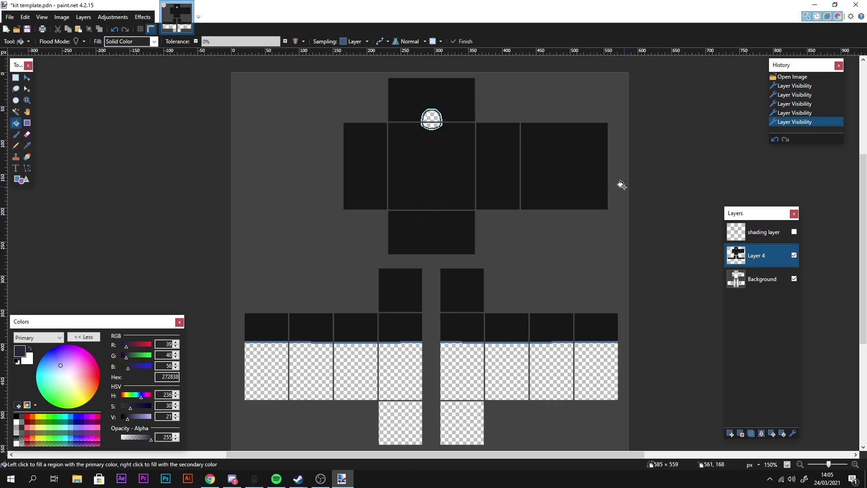
{"action": "left_click", "coordinate": [412, 164]}
{"action": "left_click", "coordinate": [502, 158]}
{"action": "left_click", "coordinate": [553, 155]}
{"action": "left_click", "coordinate": [363, 158]}
{"action": "left_click", "coordinate": [433, 228]}
{"action": "left_click", "coordinate": [447, 96]}
- Fill the black upper panels of both sleeves with 272838, keeping the Paint Bucket as the active tool
{"action": "left_click", "coordinate": [463, 284]}
{"action": "left_click", "coordinate": [463, 327]}
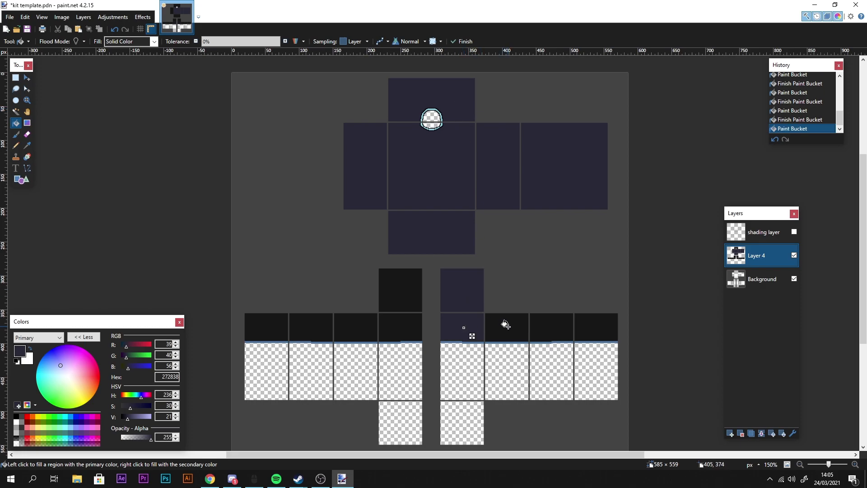
{"action": "left_click", "coordinate": [505, 326]}
{"action": "left_click", "coordinate": [545, 327]}
{"action": "left_click", "coordinate": [606, 327]}
{"action": "left_click", "coordinate": [397, 324]}
{"action": "left_click", "coordinate": [397, 293]}
{"action": "left_click", "coordinate": [360, 326]}
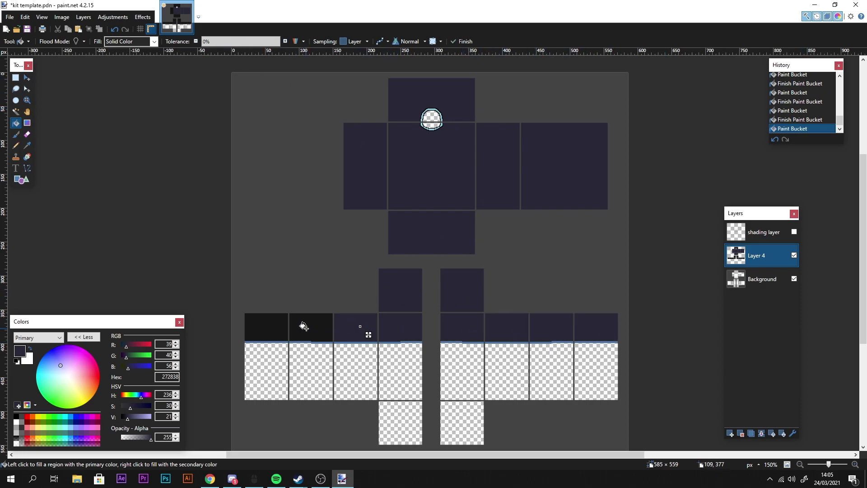
{"action": "left_click", "coordinate": [305, 327]}
{"action": "left_click", "coordinate": [256, 325]}
{"action": "key", "text": "k"}
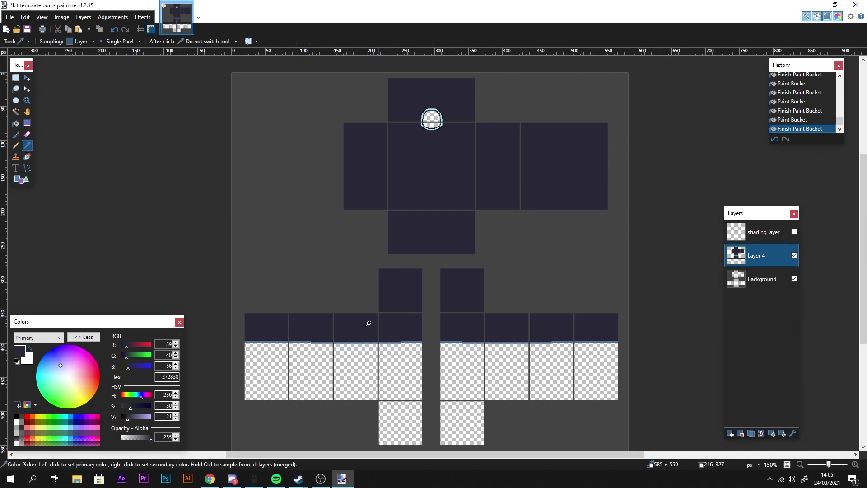
{"action": "left_click", "coordinate": [16, 123]}
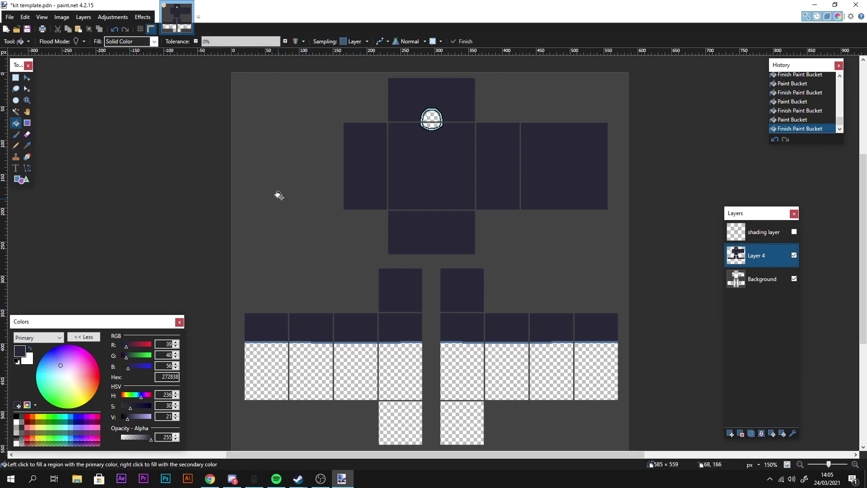
{"action": "left_click", "coordinate": [209, 478]}
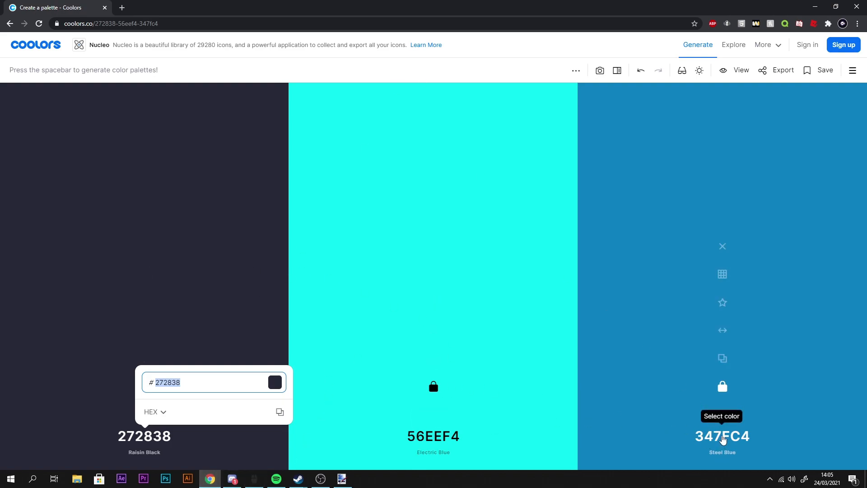
{"action": "left_click", "coordinate": [342, 479]}
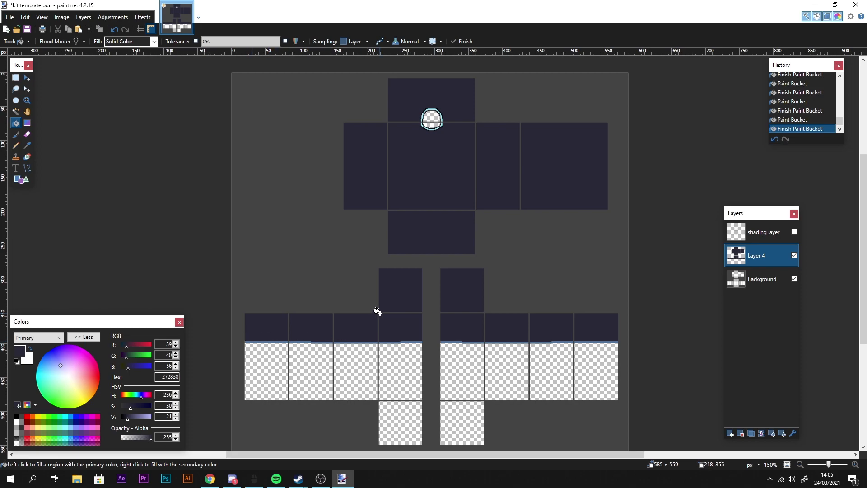
{"action": "scroll", "coordinate": [377, 310], "scroll_direction": "up", "scroll_amount": 2, "text": "ctrl"}
{"action": "left_click_drag", "start_coordinate": [378, 311], "coordinate": [392, 213]}
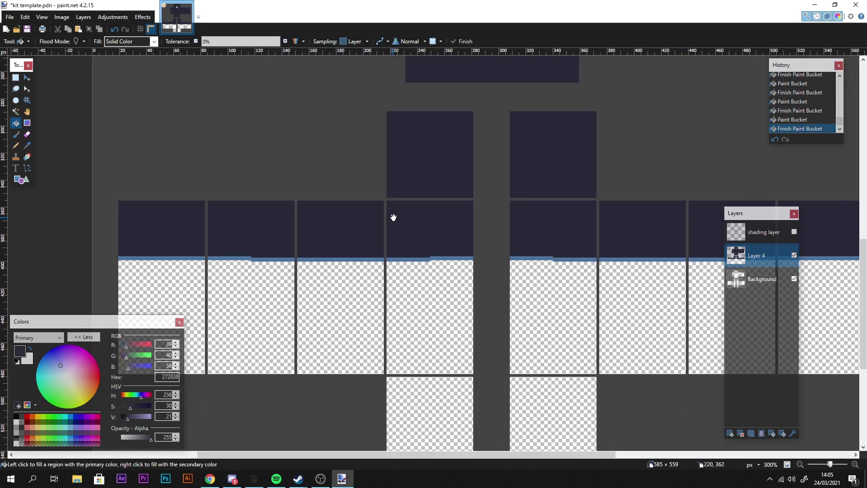
{"action": "scroll", "coordinate": [422, 360], "scroll_direction": "down", "scroll_amount": 3, "text": "ctrl"}
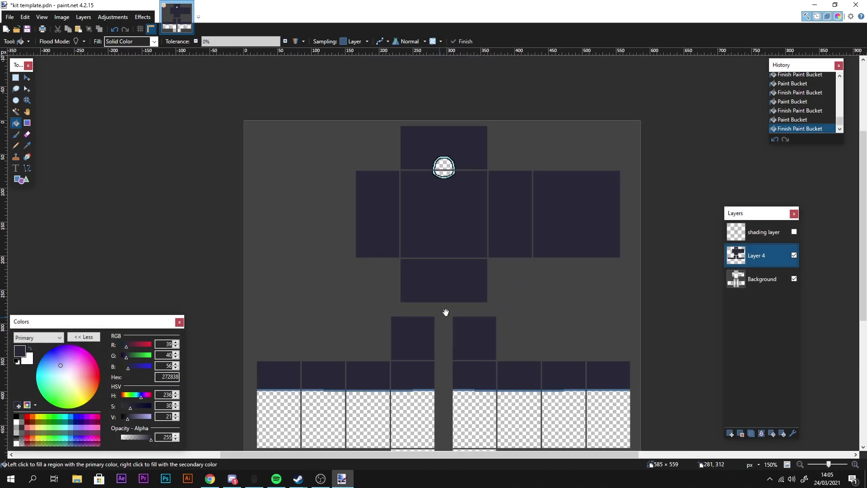
{"action": "left_click_drag", "start_coordinate": [446, 312], "coordinate": [422, 232]}
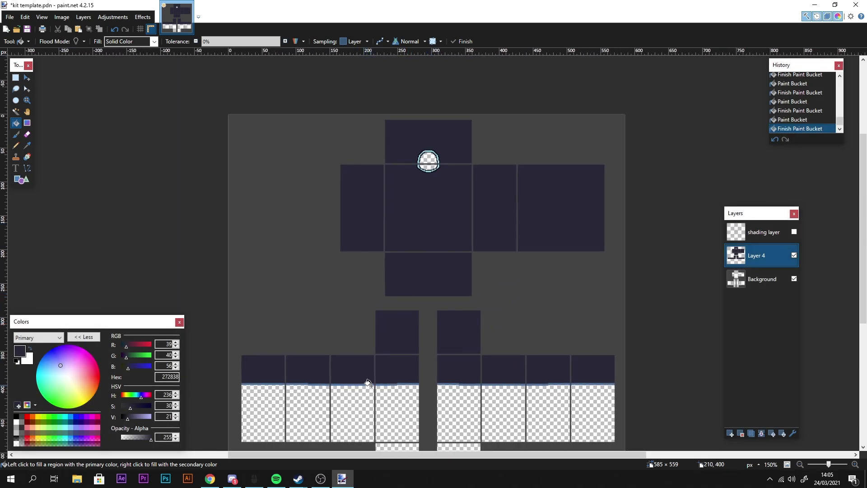
- Switch to the Coolors palette and copy the hex code 56EEF4 of the Electric Blue color
{"action": "left_click", "coordinate": [210, 478]}
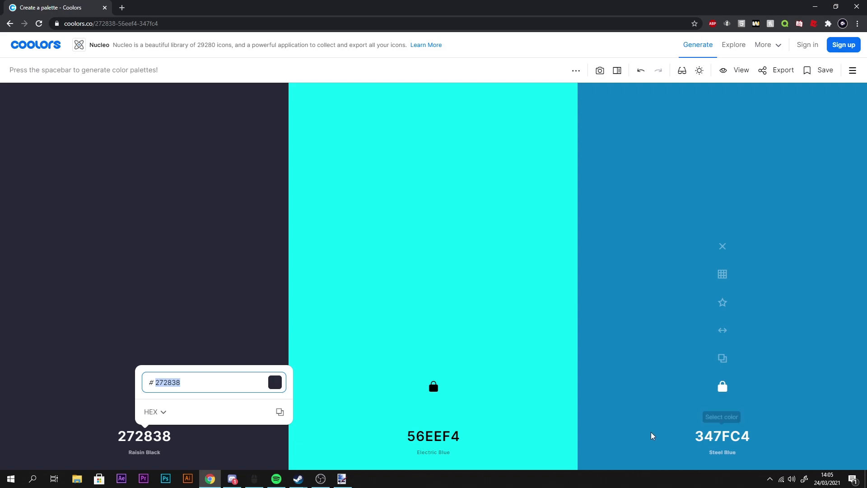
{"action": "left_click", "coordinate": [428, 436]}
{"action": "key", "text": "ctrl+c"}
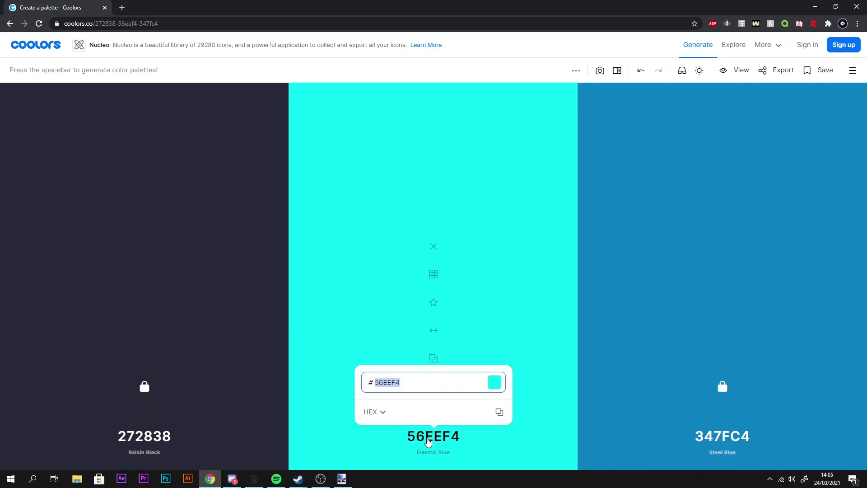
- Switch to paint.net, swap 272838 to the secondary color, and set the primary color to hex 56EEF4
{"action": "key", "text": "alt+Tab"}
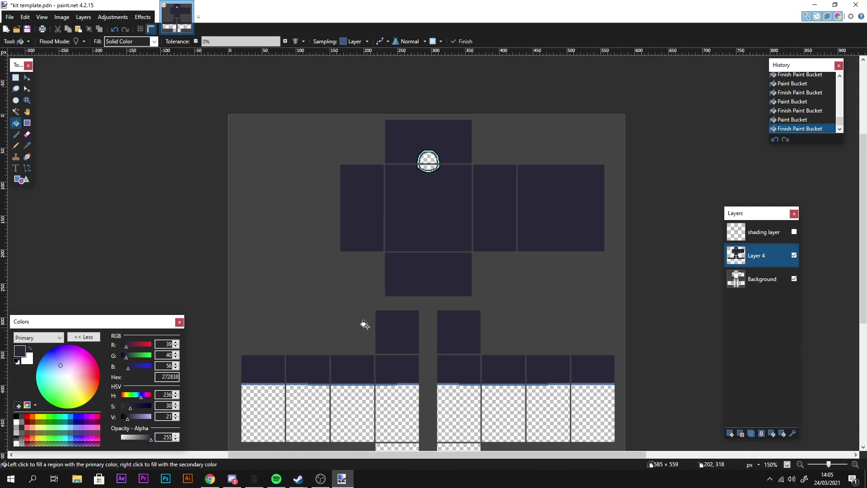
{"action": "left_click", "coordinate": [30, 347]}
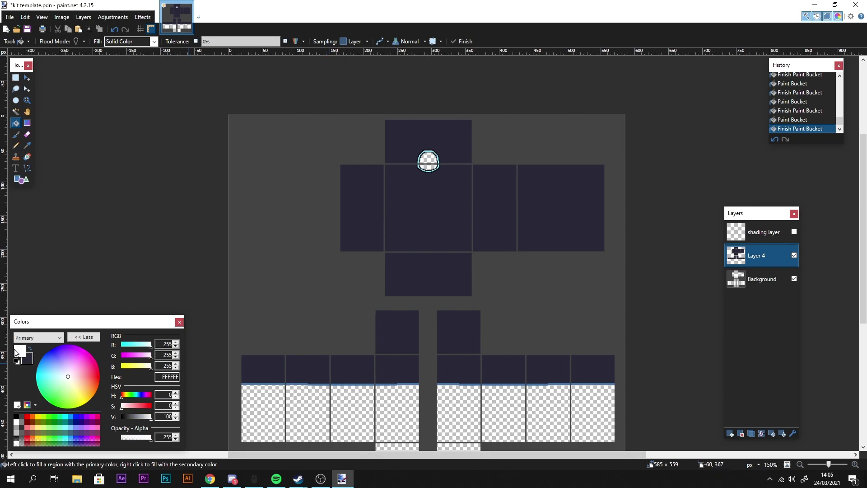
{"action": "left_click", "coordinate": [30, 348]}
{"action": "key", "text": "x"}
{"action": "key", "text": "x"}
{"action": "key", "text": "x"}
{"action": "key", "text": "x"}
{"action": "left_click", "coordinate": [31, 348]}
{"action": "left_click", "coordinate": [165, 416]}
{"action": "double_click", "coordinate": [167, 376]}
{"action": "key", "text": "ctrl+v"}
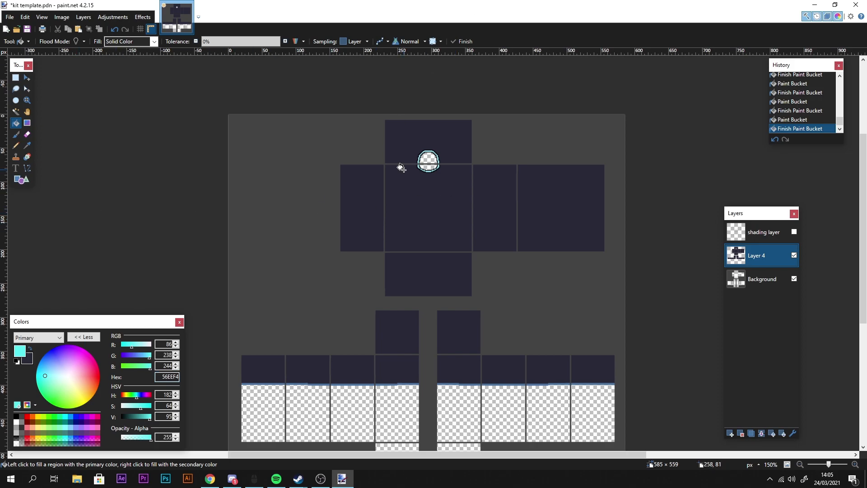
- Fill the light blue collar ring around the neck opening with 56EEF4
{"action": "scroll", "coordinate": [401, 168], "scroll_direction": "up", "scroll_amount": 5}
{"action": "left_click_drag", "start_coordinate": [404, 170], "coordinate": [359, 213]}
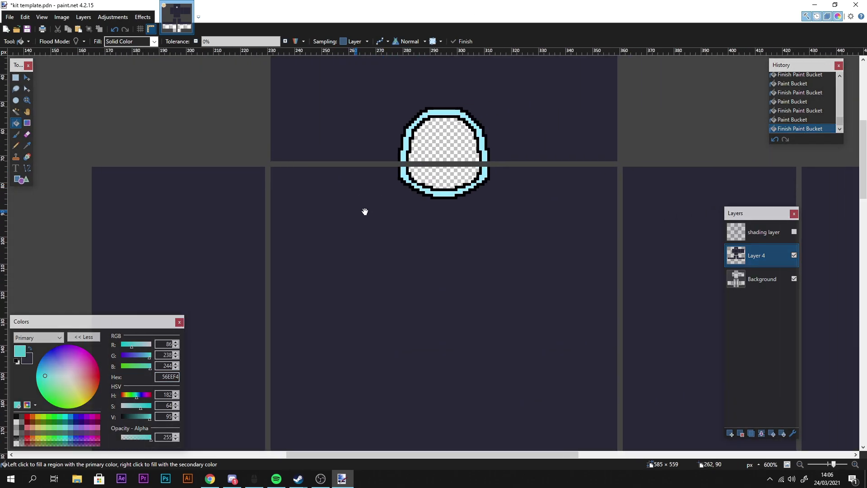
{"action": "left_click", "coordinate": [434, 193]}
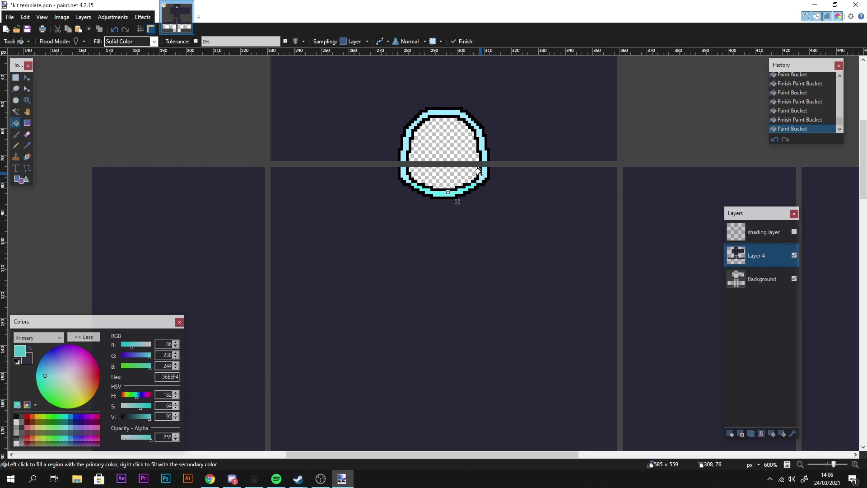
{"action": "left_click", "coordinate": [403, 172]}
{"action": "left_click", "coordinate": [407, 145]}
- Recolor the blue cuff stripes on the four panels of the right-hand sleeve with 56EEF4
{"action": "left_click_drag", "start_coordinate": [471, 297], "coordinate": [474, 90]}
{"action": "left_click_drag", "start_coordinate": [424, 402], "coordinate": [392, 104]}
{"action": "left_click_drag", "start_coordinate": [343, 265], "coordinate": [341, 112]}
{"action": "left_click_drag", "start_coordinate": [463, 363], "coordinate": [408, 269]}
{"action": "left_click", "coordinate": [468, 294]}
{"action": "left_click", "coordinate": [601, 293]}
{"action": "mouse_move", "coordinate": [632, 321]}
{"action": "left_mouse_down"}
{"action": "mouse_move", "coordinate": [593, 328]}
{"action": "mouse_move", "coordinate": [233, 287]}
{"action": "left_mouse_up"}
{"action": "left_click", "coordinate": [441, 276]}
{"action": "left_click", "coordinate": [592, 268]}
- Recolor the blue cuff stripes on the four panels of the left-hand sleeve with 56EEF4, undoing any stray fill
{"action": "left_click_drag", "start_coordinate": [160, 312], "coordinate": [678, 260]}
{"action": "left_click", "coordinate": [400, 220]}
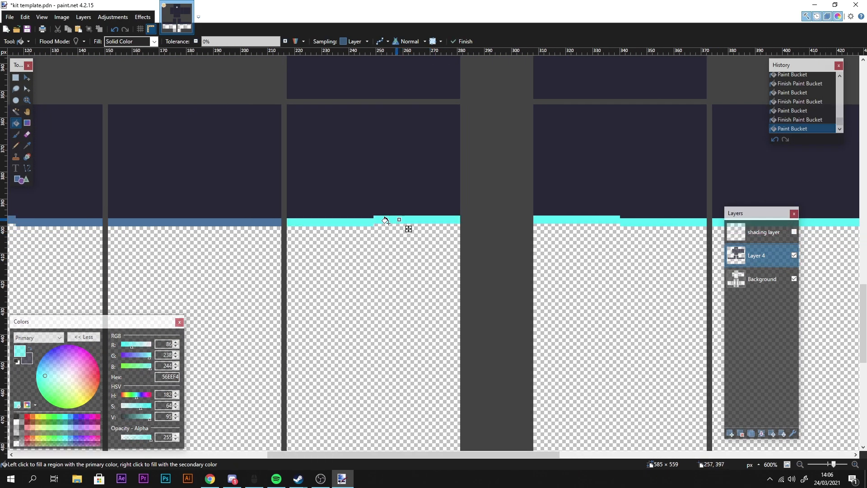
{"action": "left_click", "coordinate": [245, 220]}
{"action": "left_click", "coordinate": [363, 312]}
{"action": "key", "text": "ctrl+z"}
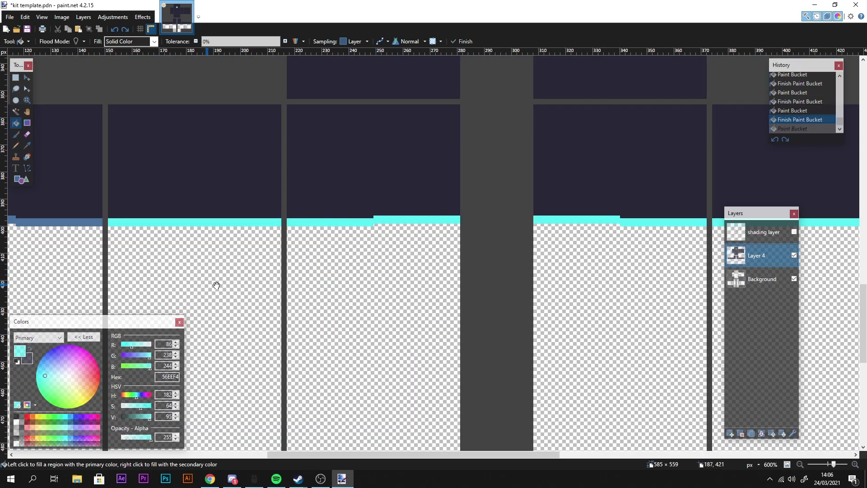
{"action": "left_click_drag", "start_coordinate": [208, 286], "coordinate": [538, 294]}
{"action": "left_click", "coordinate": [329, 231]}
{"action": "left_click", "coordinate": [188, 233]}
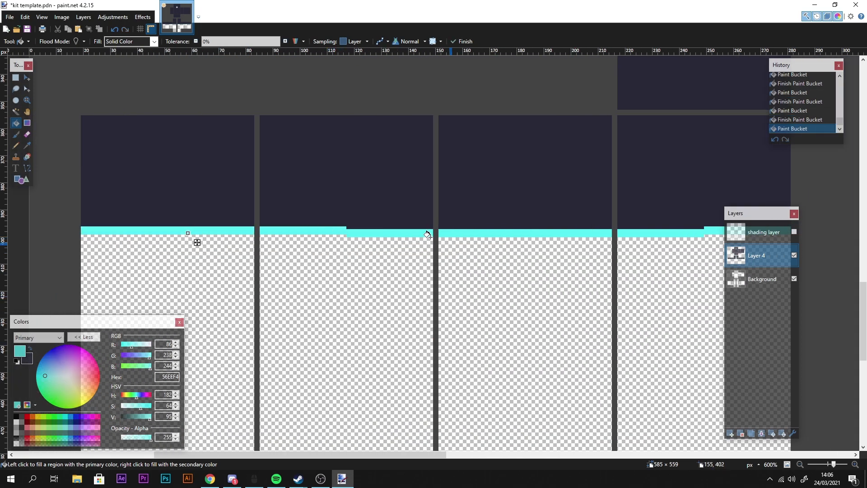
{"action": "scroll", "coordinate": [420, 233], "scroll_direction": "down", "scroll_amount": 8}
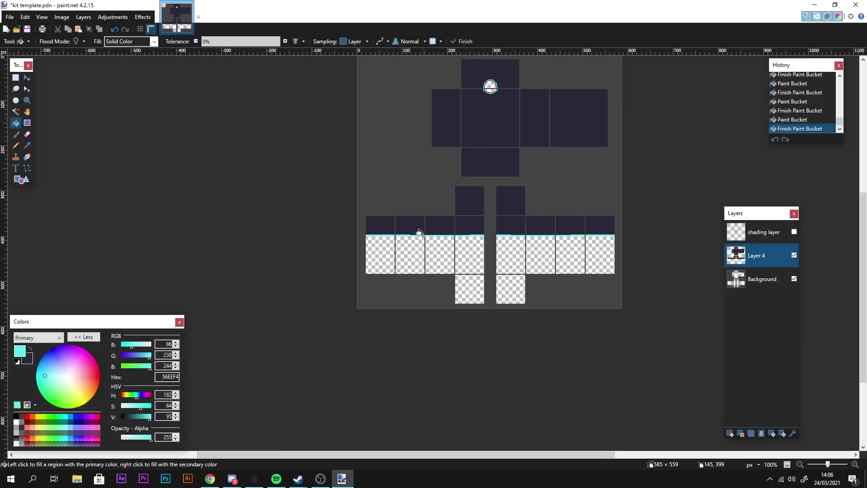
{"action": "scroll", "coordinate": [420, 233], "scroll_direction": "up", "scroll_amount": 1}
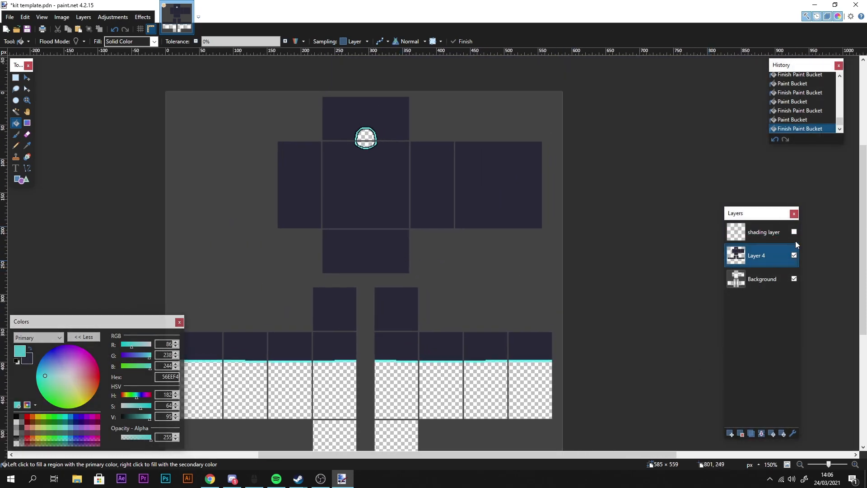
- Show the shading layer to preview it over the recolored kit, and hide it again
{"action": "left_click", "coordinate": [794, 232]}
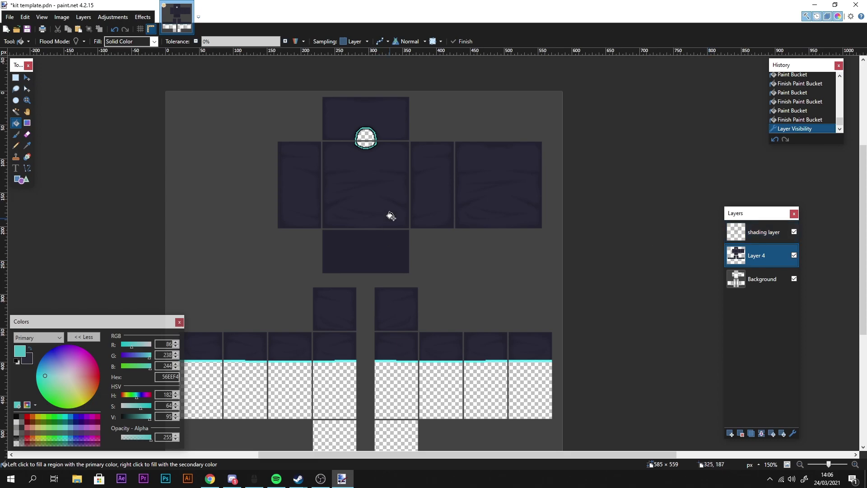
{"action": "left_click_drag", "start_coordinate": [431, 204], "coordinate": [501, 198]}
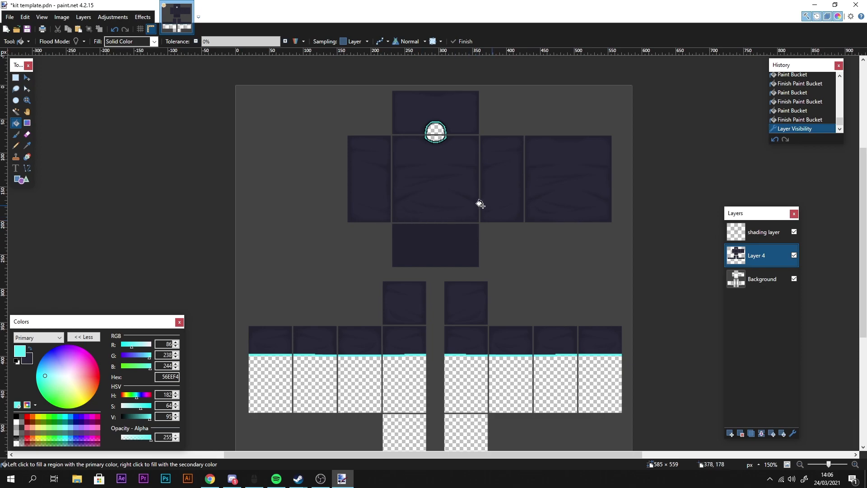
{"action": "left_click", "coordinate": [794, 233]}
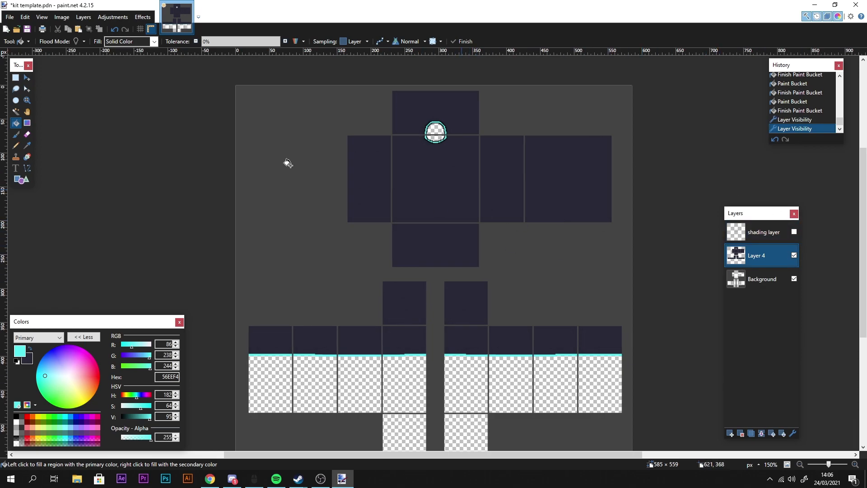
- Select all six dark torso panels on Layer 4 together with the Magic Wand
{"action": "left_click", "coordinate": [16, 111]}
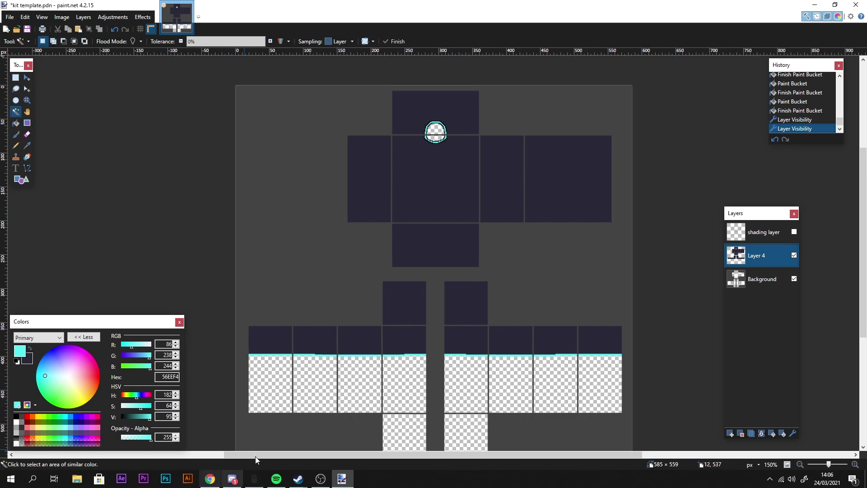
{"action": "left_click_drag", "start_coordinate": [434, 189], "coordinate": [422, 235]}
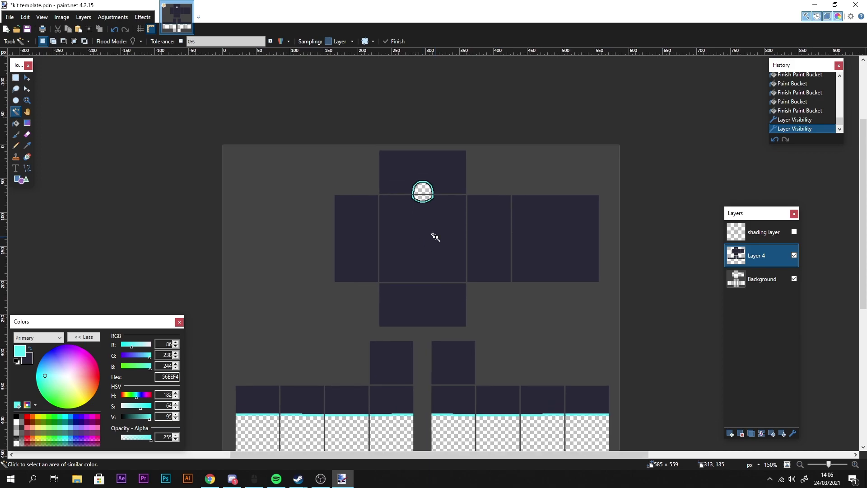
{"action": "scroll", "coordinate": [435, 236], "scroll_direction": "up", "scroll_amount": 2}
{"action": "left_click", "coordinate": [759, 233]}
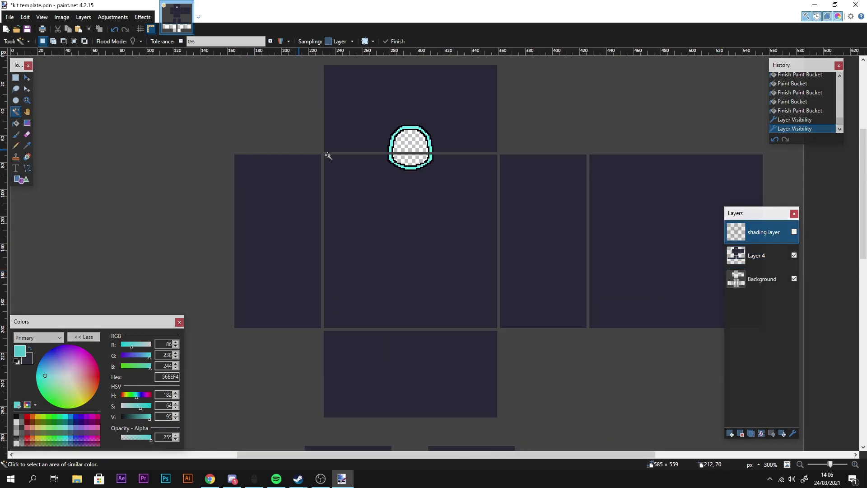
{"action": "left_click", "coordinate": [758, 256]}
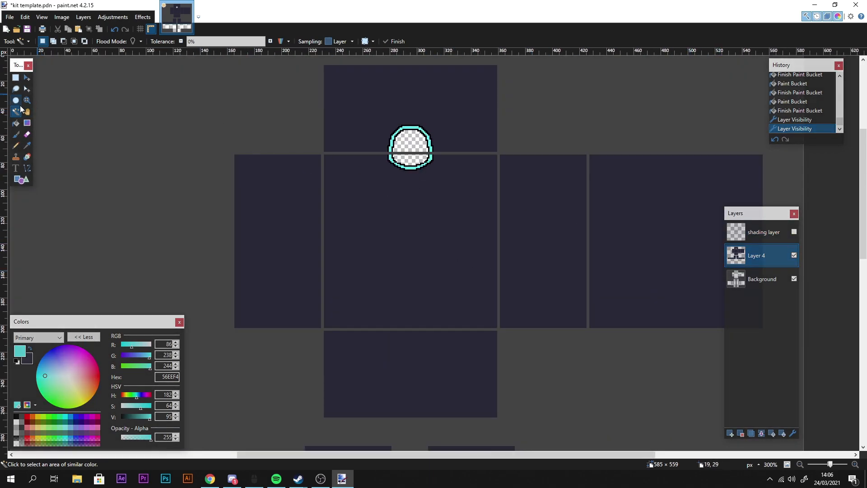
{"action": "left_click", "coordinate": [361, 231]}
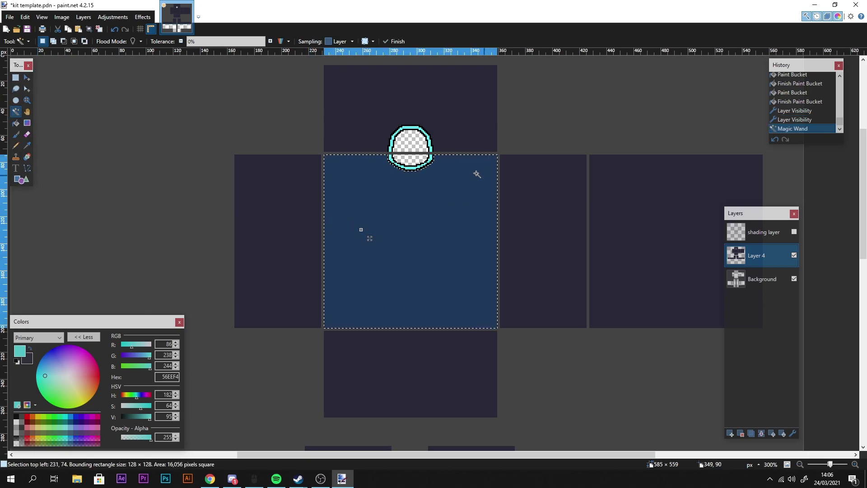
{"action": "left_click", "coordinate": [277, 204], "text": "ctrl"}
{"action": "left_click", "coordinate": [356, 101], "text": "ctrl"}
{"action": "left_click", "coordinate": [383, 351], "text": "ctrl"}
{"action": "left_click", "coordinate": [534, 258], "text": "ctrl"}
{"action": "left_click", "coordinate": [642, 243], "text": "ctrl"}
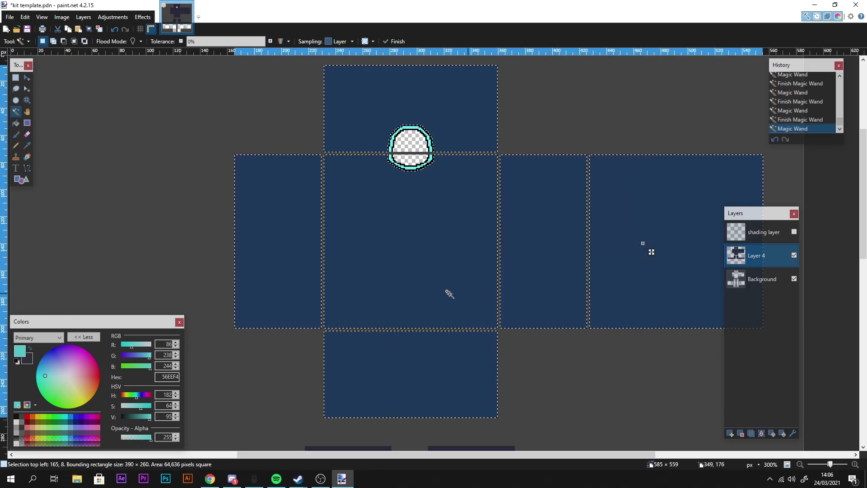
- Add a new layer between Layer 4 and the shading layer, and make it the active, visible layer for line drawing
{"action": "left_click", "coordinate": [27, 167]}
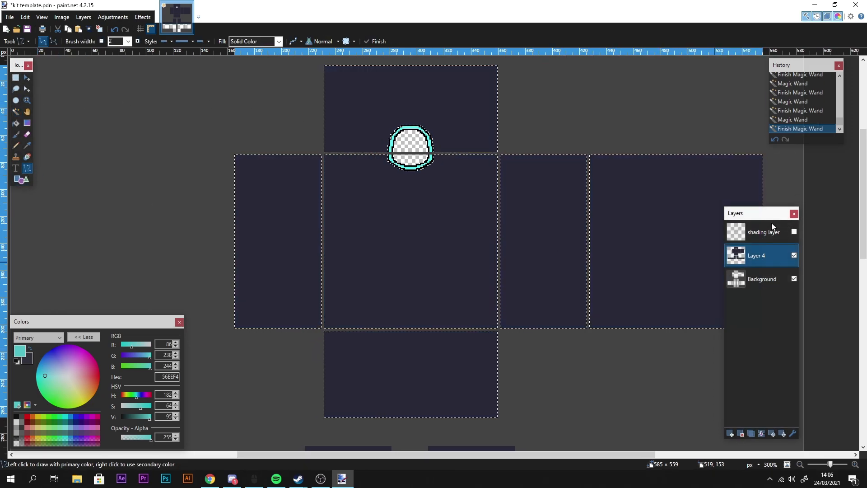
{"action": "left_click", "coordinate": [729, 433]}
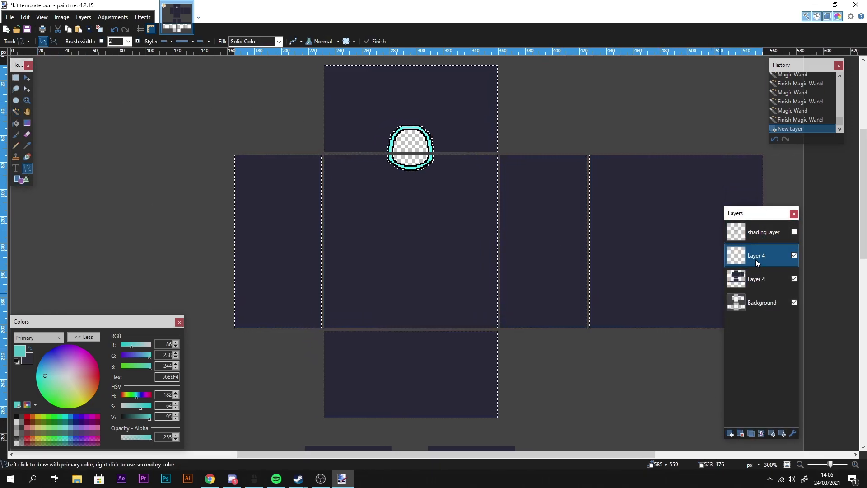
{"action": "left_click", "coordinate": [759, 283]}
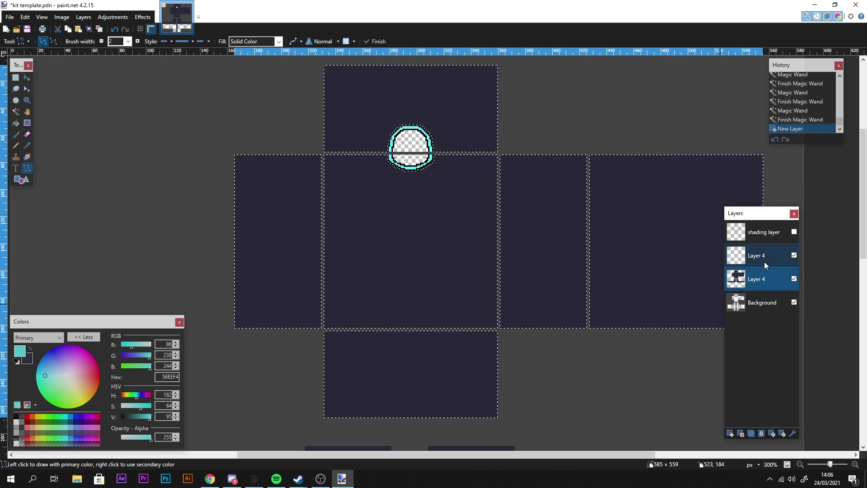
{"action": "left_click", "coordinate": [740, 264]}
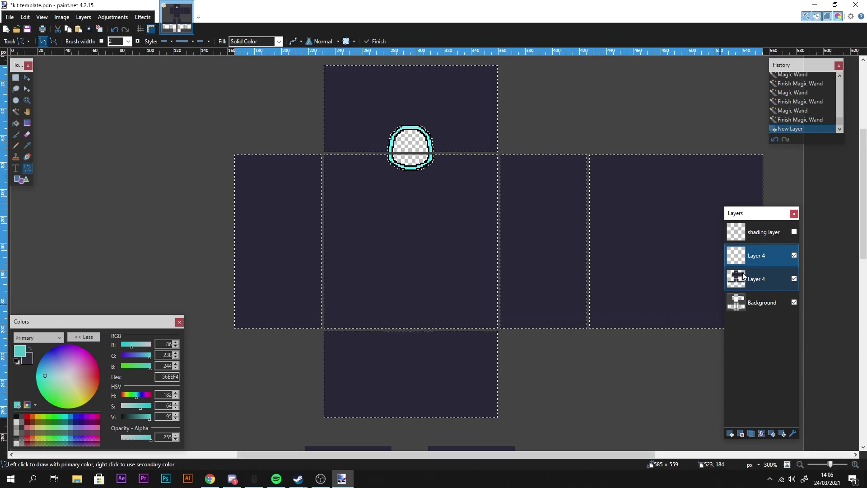
{"action": "left_click", "coordinate": [794, 256]}
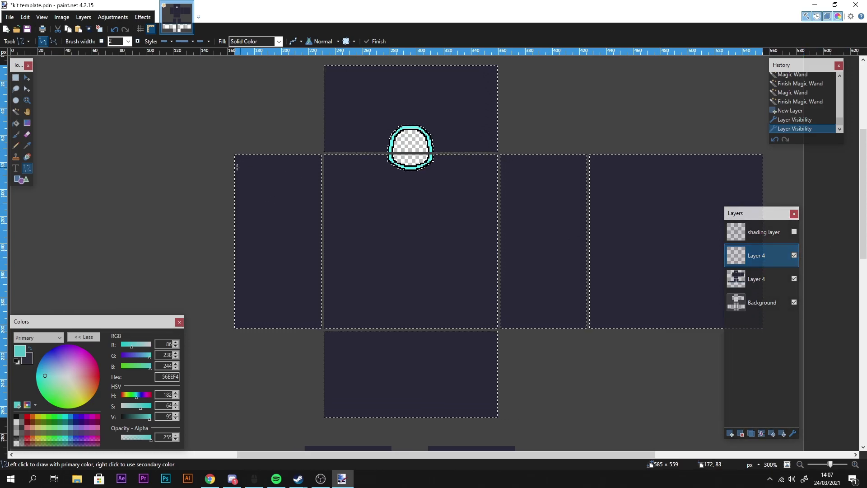
- Try a 2-pixel-wide vertical 56EEF4 line down the torso's upper, front and lower panels, and undo it
{"action": "mouse_move", "coordinate": [387, 289]}
{"action": "left_mouse_down"}
{"action": "mouse_move", "coordinate": [413, 207]}
{"action": "mouse_move", "coordinate": [348, 231]}
{"action": "left_mouse_up"}
{"action": "scroll", "coordinate": [270, 113], "scroll_direction": "up", "scroll_amount": 1}
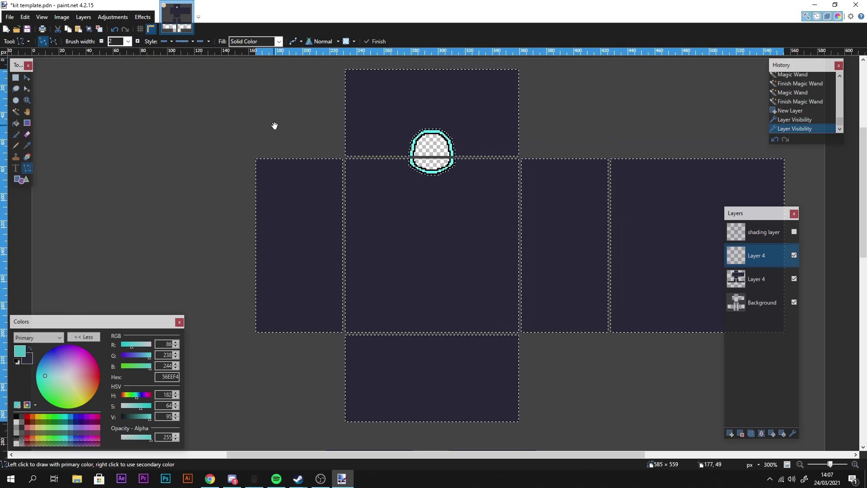
{"action": "left_click", "coordinate": [16, 123]}
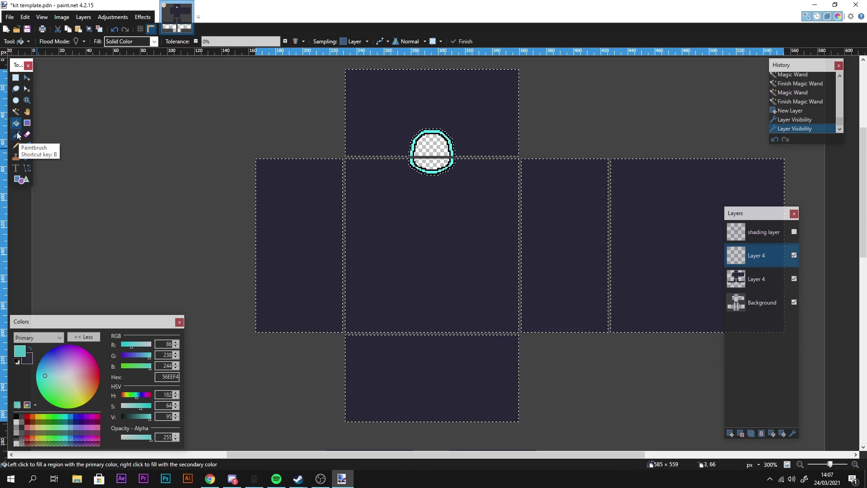
{"action": "left_click", "coordinate": [25, 169]}
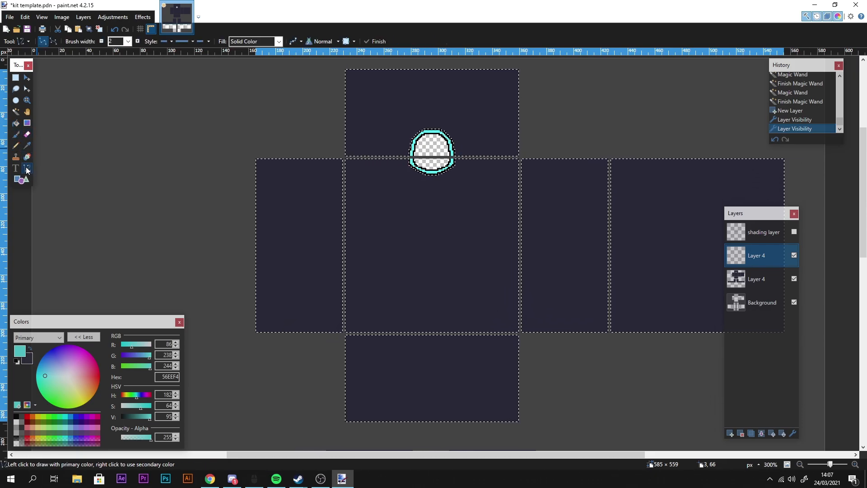
{"action": "left_click_drag", "start_coordinate": [404, 155], "coordinate": [440, 184]}
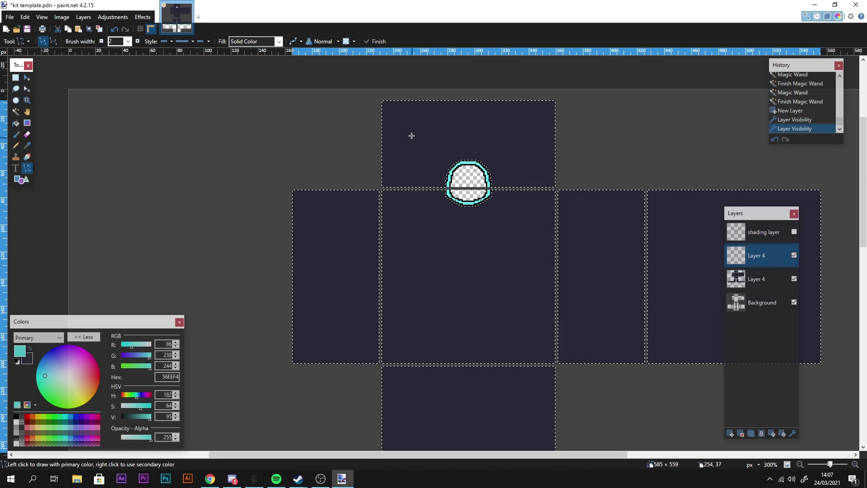
{"action": "left_click_drag", "start_coordinate": [401, 89], "coordinate": [401, 381]}
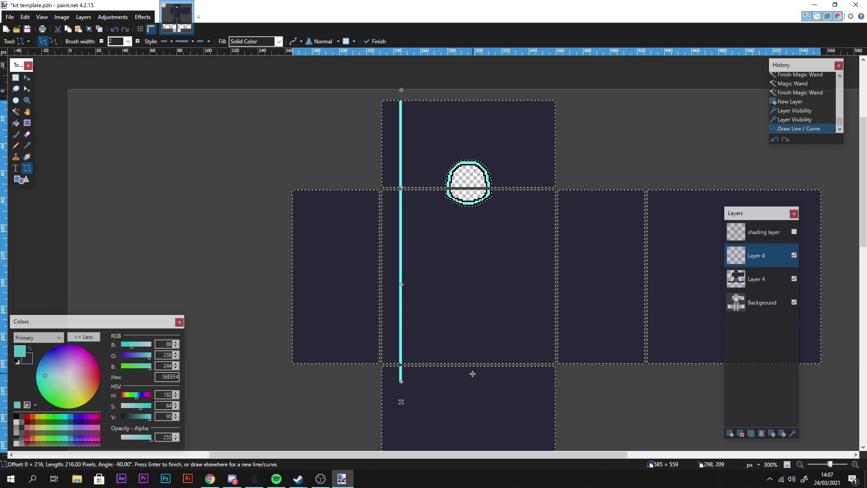
{"action": "key", "text": "ctrl+z"}
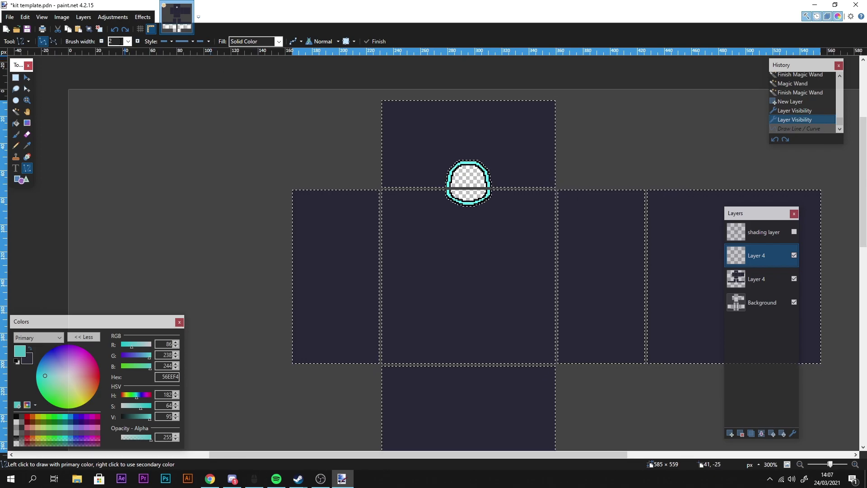
- Draw a straight vertical 56EEF4 stripe, 8 pixels wide, near the left edge of the torso's upper, front and lower panels
{"action": "mouse_move", "coordinate": [402, 102]}
{"action": "left_mouse_down"}
{"action": "mouse_move", "coordinate": [412, 430]}
{"action": "mouse_move", "coordinate": [402, 228]}
{"action": "left_mouse_up"}
{"action": "left_click_drag", "start_coordinate": [513, 140], "coordinate": [499, 282]}
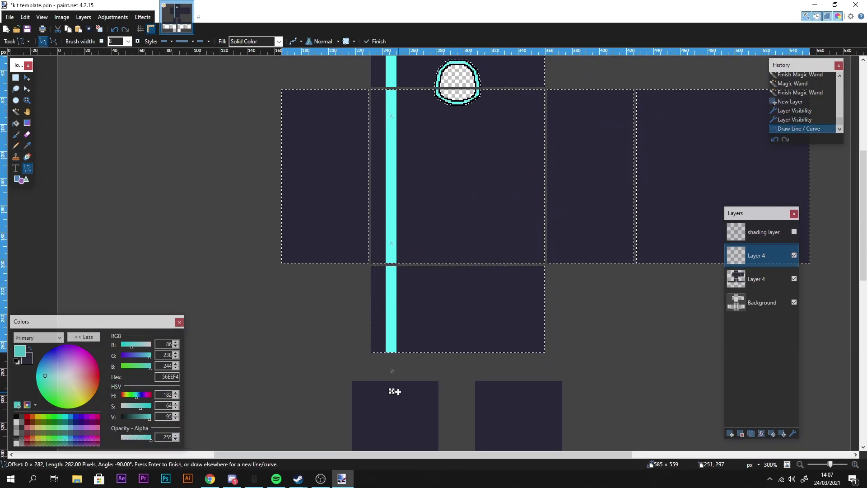
{"action": "left_click_drag", "start_coordinate": [391, 390], "coordinate": [388, 389]}
{"action": "left_click_drag", "start_coordinate": [484, 204], "coordinate": [476, 295]}
{"action": "key", "text": "p"}
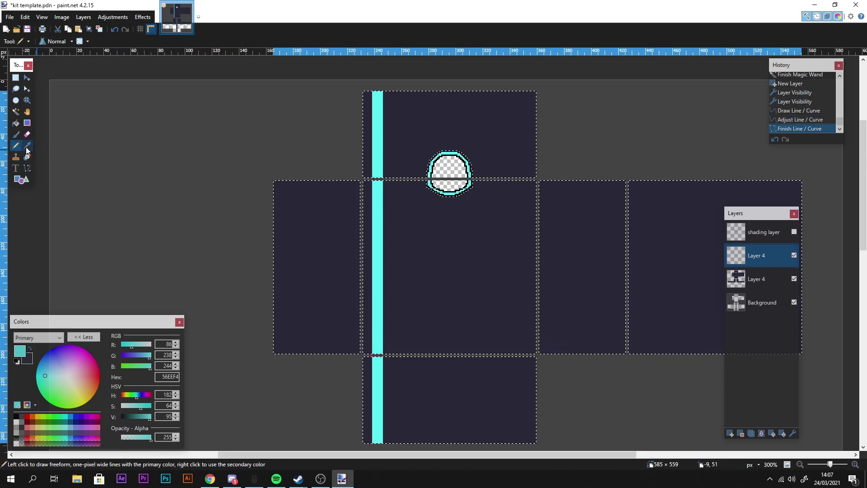
{"action": "left_click_drag", "start_coordinate": [395, 297], "coordinate": [395, 178]}
- Copy the Steel Blue hex code from Coolors in the browser, and back in paint.net swap the colors and set the primary to 347FC4
{"action": "left_click", "coordinate": [210, 479]}
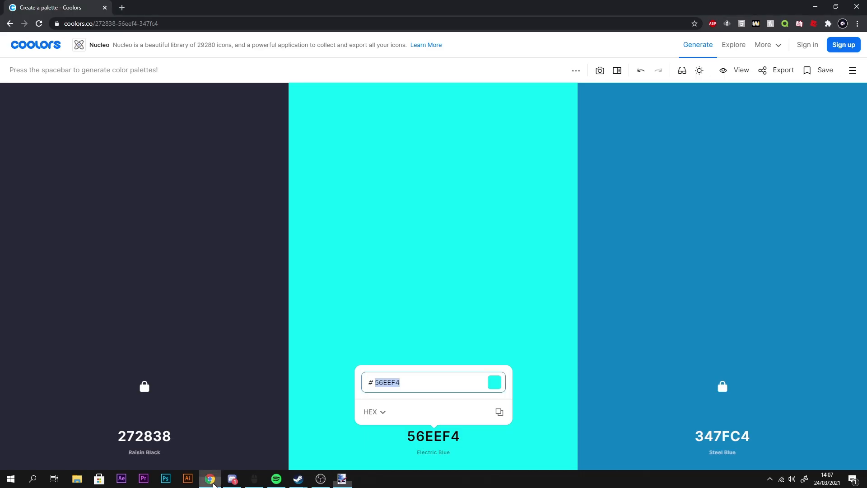
{"action": "left_click", "coordinate": [722, 436]}
{"action": "key", "text": "ctrl+c"}
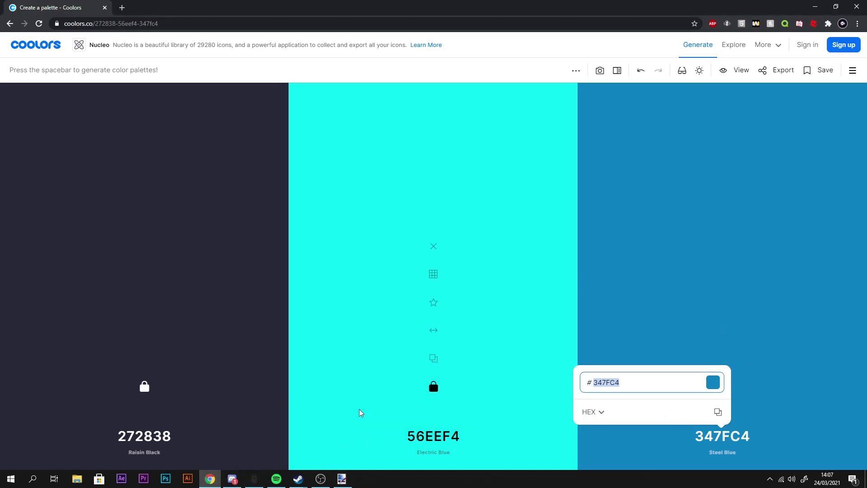
{"action": "left_click", "coordinate": [342, 479]}
{"action": "left_click", "coordinate": [31, 349]}
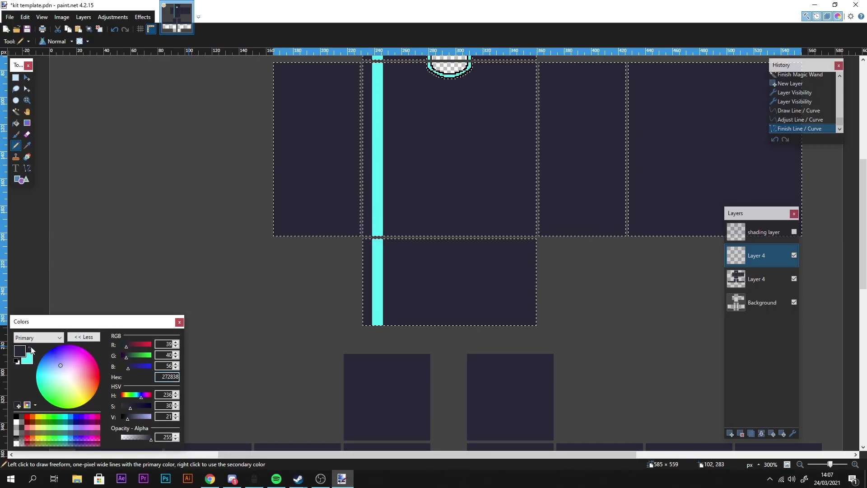
{"action": "double_click", "coordinate": [155, 379]}
{"action": "key", "text": "ctrl+v"}
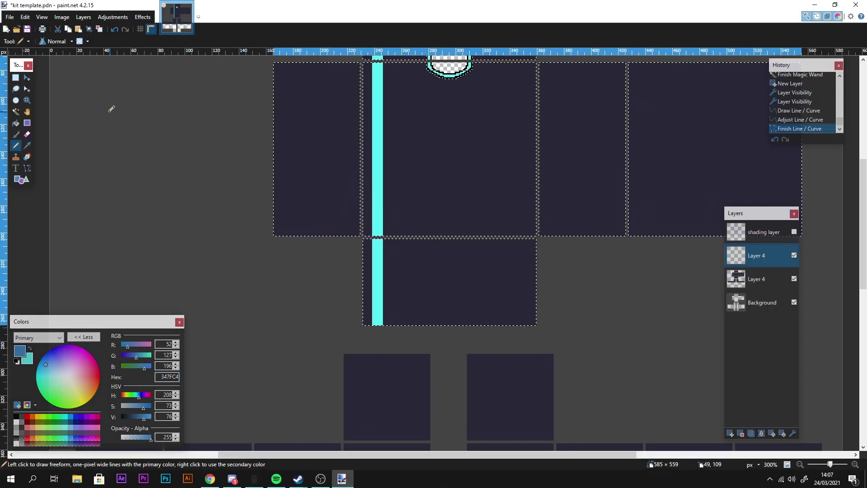
- Draw a parallel 347FC4 stripe, 8 pixels wide, just right of the cyan stripe down the torso's upper, front and lower panels
{"action": "left_click", "coordinate": [27, 168]}
{"action": "mouse_move", "coordinate": [489, 152]}
{"action": "left_mouse_down"}
{"action": "mouse_move", "coordinate": [486, 281]}
{"action": "mouse_move", "coordinate": [496, 245]}
{"action": "mouse_move", "coordinate": [499, 254]}
{"action": "left_mouse_up"}
{"action": "left_click_drag", "start_coordinate": [404, 68], "coordinate": [399, 446]}
{"action": "key", "text": "ctrl+z"}
{"action": "scroll", "coordinate": [409, 454], "scroll_direction": "down", "scroll_amount": 1}
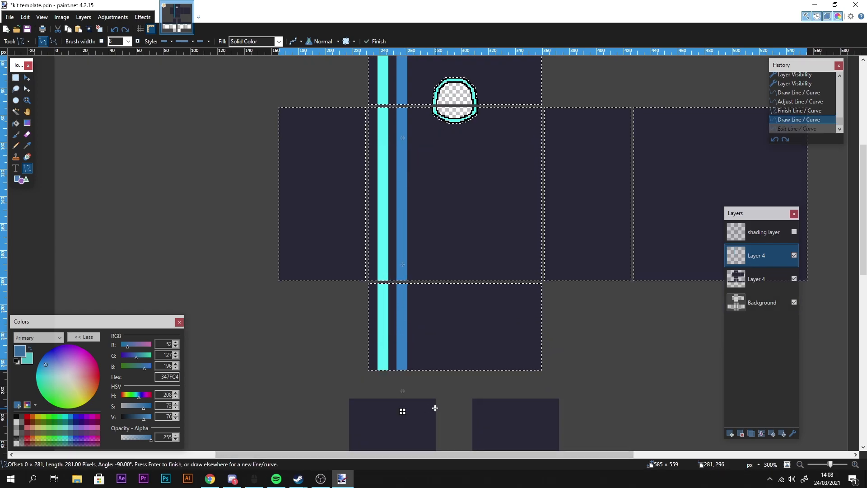
{"action": "mouse_move", "coordinate": [402, 411]}
{"action": "left_mouse_down"}
{"action": "mouse_move", "coordinate": [407, 381]}
{"action": "mouse_move", "coordinate": [400, 409]}
{"action": "left_mouse_up"}
{"action": "left_click_drag", "start_coordinate": [464, 290], "coordinate": [458, 305]}
{"action": "left_click_drag", "start_coordinate": [394, 424], "coordinate": [397, 424]}
{"action": "left_click_drag", "start_coordinate": [448, 171], "coordinate": [418, 223]}
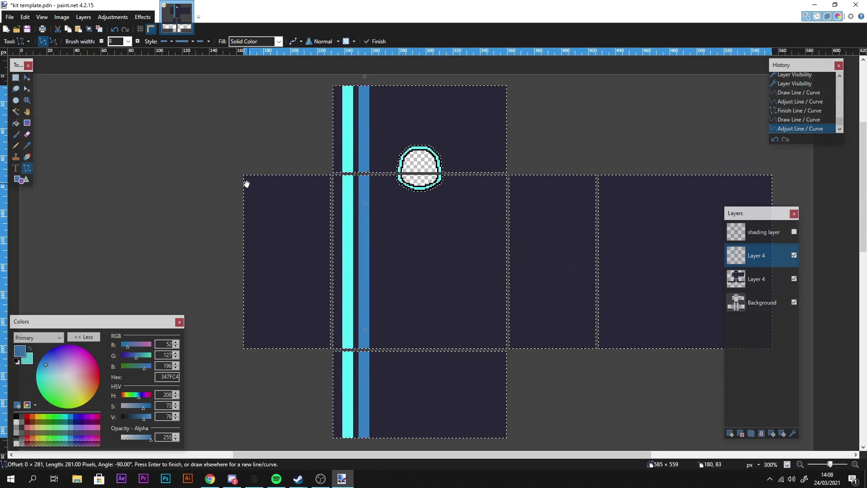
- Switch to Rectangle Select and clear the selection of the torso panels
{"action": "left_click", "coordinate": [17, 78]}
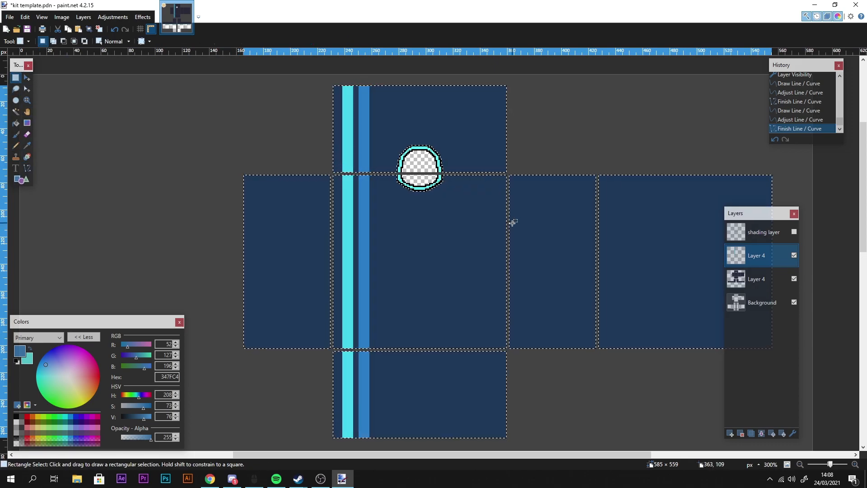
{"action": "left_click", "coordinate": [563, 240]}
{"action": "left_click_drag", "start_coordinate": [505, 215], "coordinate": [495, 206]}
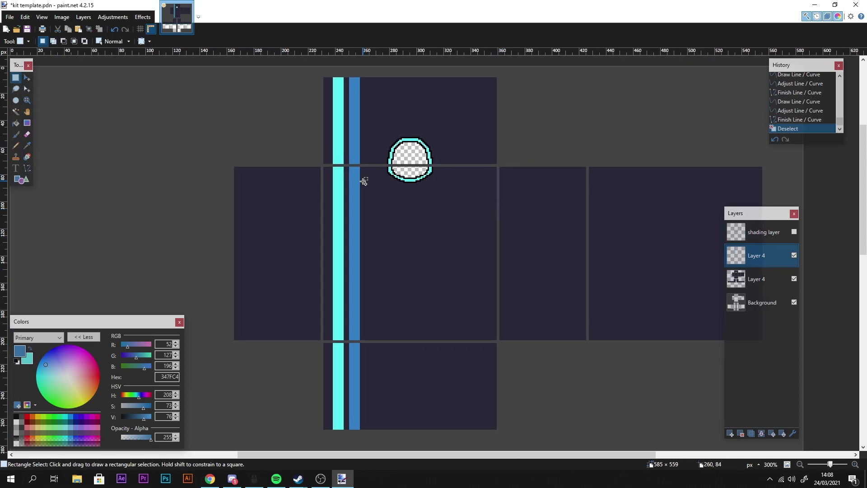
- Outline the two sleeve layouts and the torso layout with rectangular selections, and clear them again
{"action": "scroll", "coordinate": [364, 181], "scroll_direction": "down", "scroll_amount": 5}
{"action": "scroll", "coordinate": [364, 181], "scroll_direction": "up", "scroll_amount": 3}
{"action": "left_click_drag", "start_coordinate": [414, 297], "coordinate": [424, 199]}
{"action": "left_click_drag", "start_coordinate": [203, 211], "coordinate": [399, 404]}
{"action": "left_click", "coordinate": [403, 215]}
{"action": "left_click_drag", "start_coordinate": [401, 216], "coordinate": [590, 427]}
{"action": "left_click", "coordinate": [619, 344]}
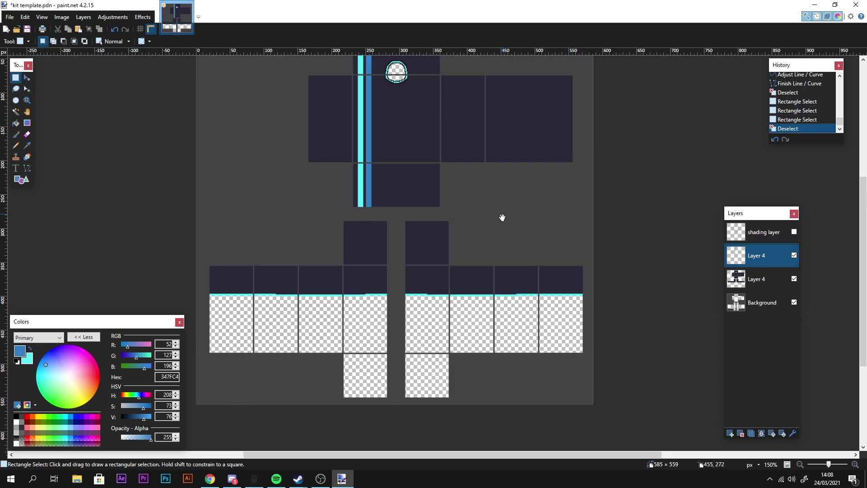
{"action": "scroll", "coordinate": [505, 209], "scroll_direction": "up", "scroll_amount": 3}
{"action": "left_click_drag", "start_coordinate": [286, 127], "coordinate": [592, 313]}
{"action": "left_click", "coordinate": [480, 215]}
{"action": "left_click_drag", "start_coordinate": [498, 208], "coordinate": [475, 259]}
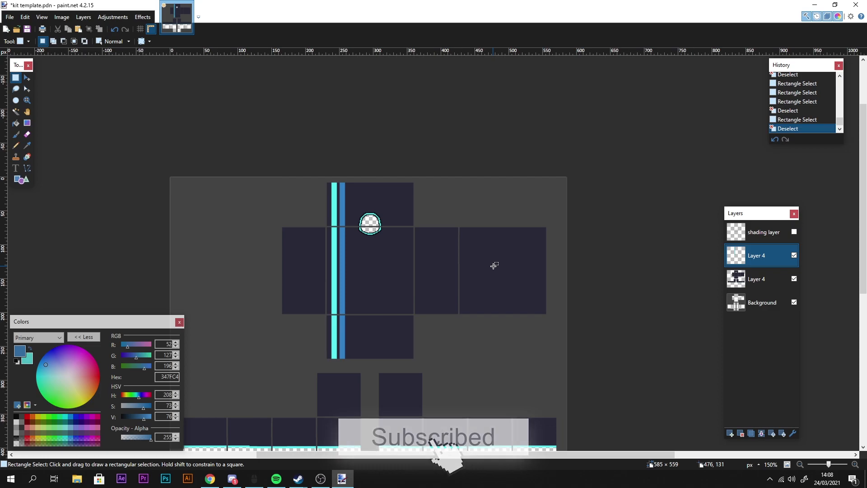
- Select the 27 × 128 pixel strip of the front torso panel from its left edge to the blue stripe's outer edge
{"action": "scroll", "coordinate": [494, 266], "scroll_direction": "up", "scroll_amount": 3}
{"action": "left_click_drag", "start_coordinate": [406, 196], "coordinate": [636, 177]}
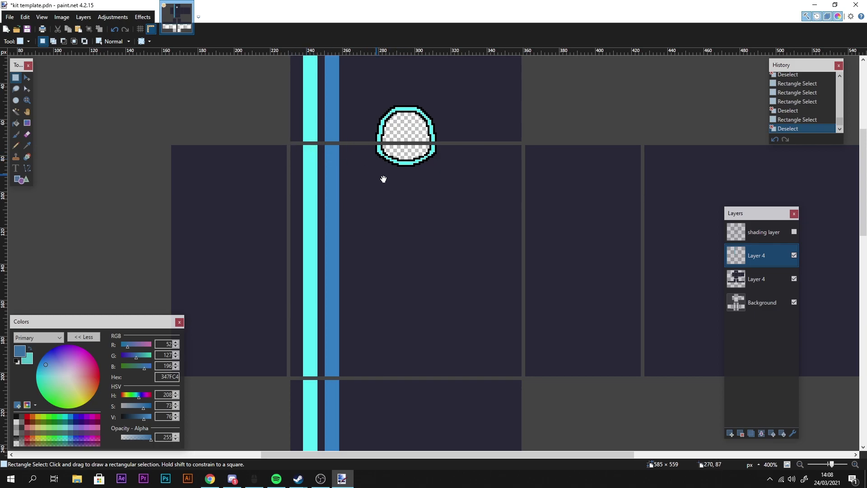
{"action": "left_click_drag", "start_coordinate": [633, 231], "coordinate": [433, 208]}
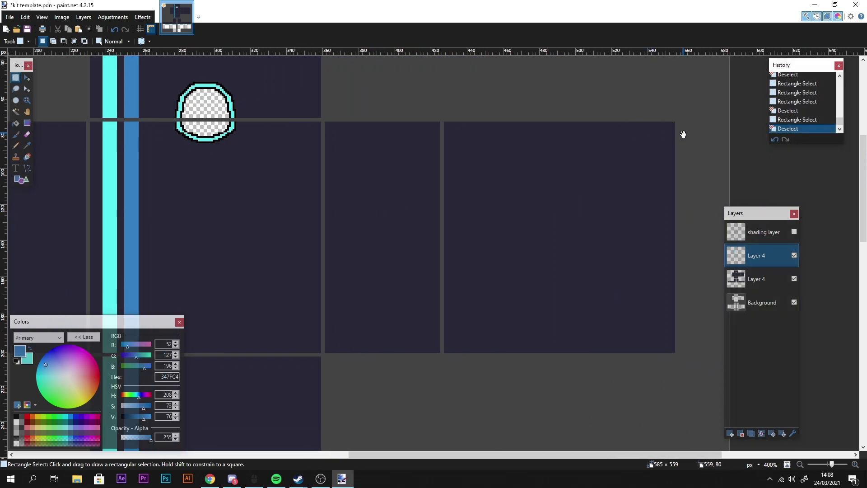
{"action": "left_click_drag", "start_coordinate": [438, 175], "coordinate": [537, 196]}
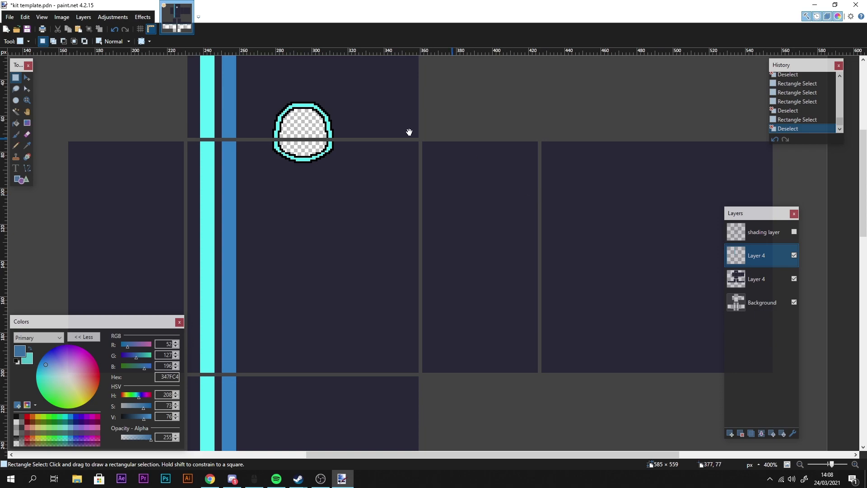
{"action": "left_click_drag", "start_coordinate": [436, 165], "coordinate": [556, 157]}
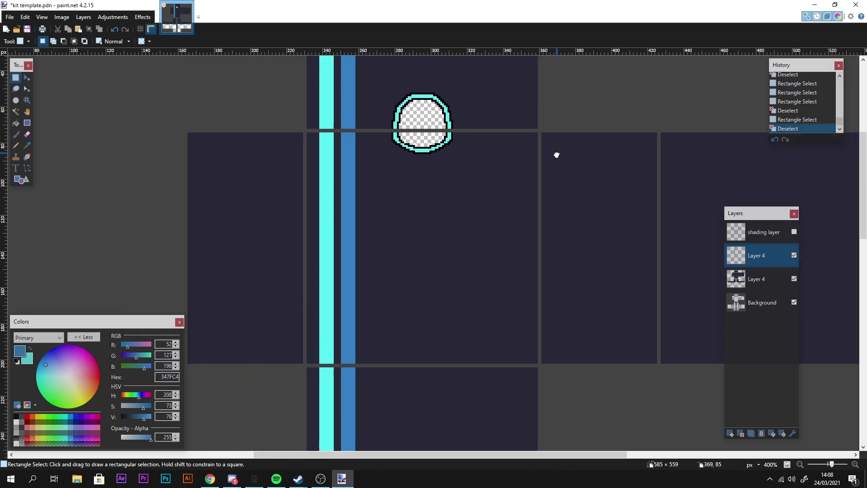
{"action": "left_click_drag", "start_coordinate": [361, 135], "coordinate": [359, 176]}
{"action": "left_click_drag", "start_coordinate": [341, 147], "coordinate": [327, 136]}
{"action": "left_click_drag", "start_coordinate": [310, 203], "coordinate": [321, 359]}
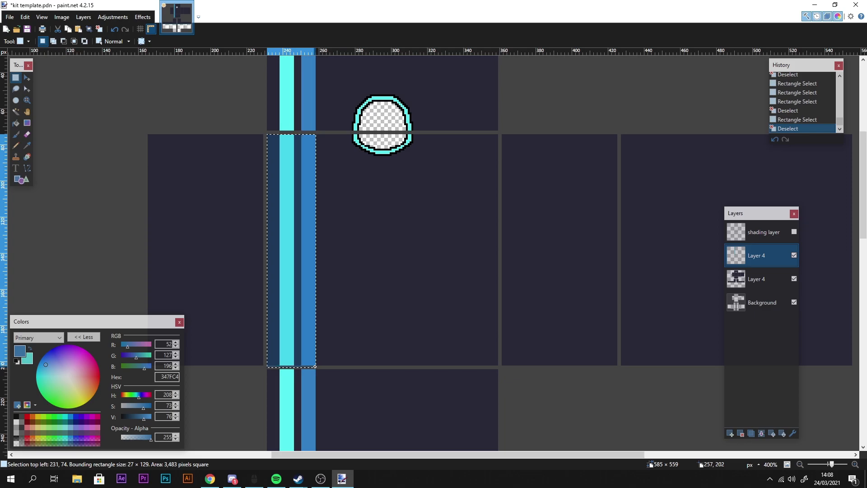
{"action": "left_click_drag", "start_coordinate": [315, 364], "coordinate": [314, 364]}
- Paste a copy of the selected front-panel stripes and move it across to the rightmost torso panel
{"action": "left_click", "coordinate": [26, 78]}
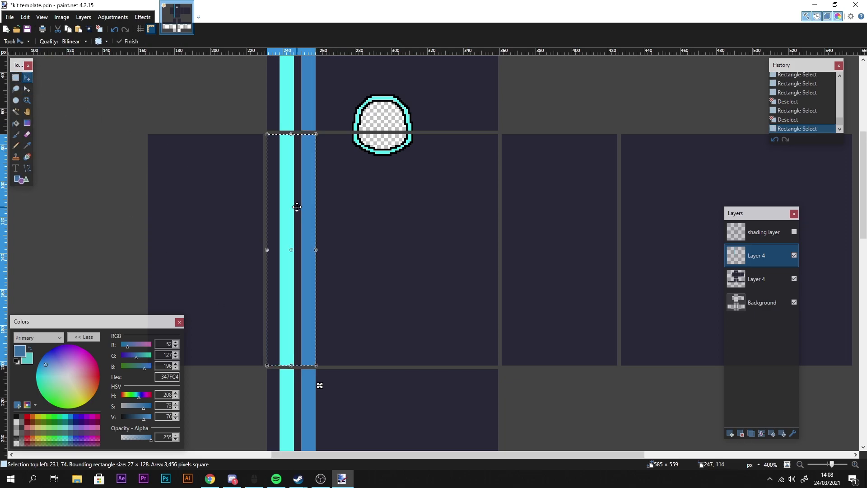
{"action": "key", "text": "ctrl+v"}
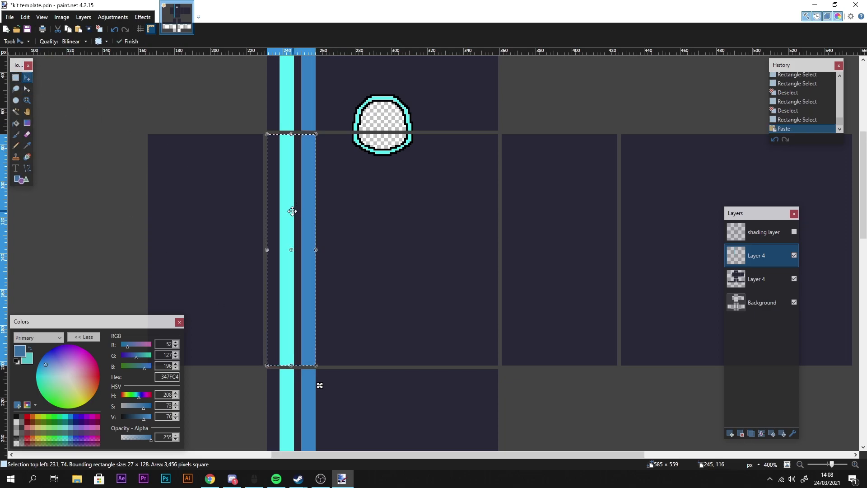
{"action": "left_click_drag", "start_coordinate": [292, 211], "coordinate": [529, 216]}
{"action": "left_click_drag", "start_coordinate": [629, 220], "coordinate": [351, 165]}
{"action": "left_click_drag", "start_coordinate": [242, 149], "coordinate": [544, 143]}
- Mirror the pasted stripes horizontally, place them against the rightmost torso panel's outer edge and deselect them
{"action": "left_click_drag", "start_coordinate": [574, 195], "coordinate": [476, 187]}
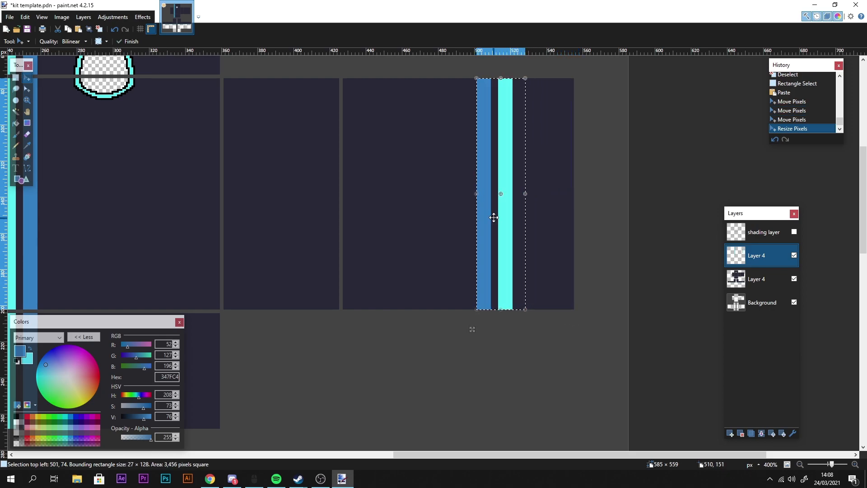
{"action": "left_click_drag", "start_coordinate": [498, 239], "coordinate": [545, 249]}
{"action": "key", "text": "ctrl+d"}
- Show the shading layer over the striped torso and sleeve panels
{"action": "left_click_drag", "start_coordinate": [382, 238], "coordinate": [426, 239]}
{"action": "scroll", "coordinate": [427, 239], "scroll_direction": "down", "scroll_amount": 6}
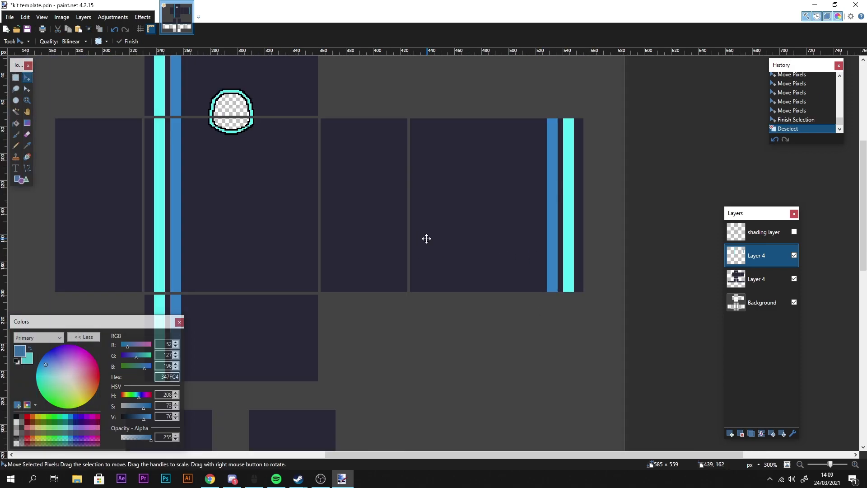
{"action": "scroll", "coordinate": [426, 238], "scroll_direction": "up", "scroll_amount": 4}
{"action": "left_click_drag", "start_coordinate": [372, 193], "coordinate": [451, 198]}
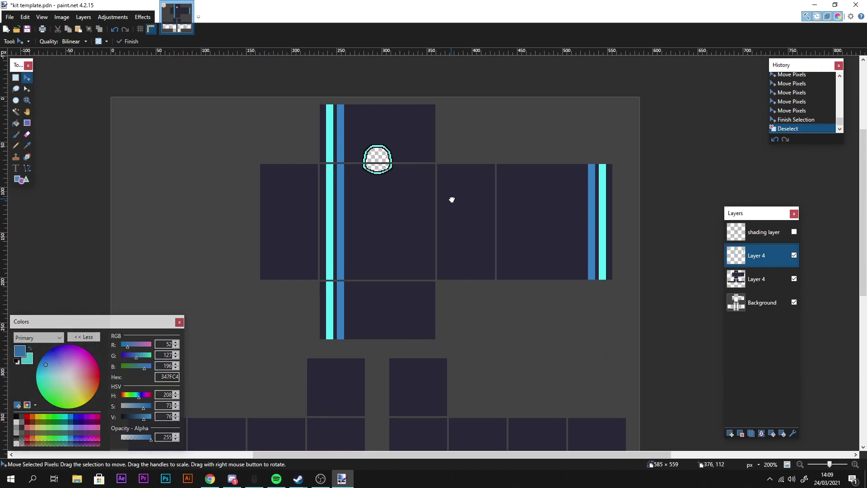
{"action": "scroll", "coordinate": [373, 237], "scroll_direction": "down", "scroll_amount": 3}
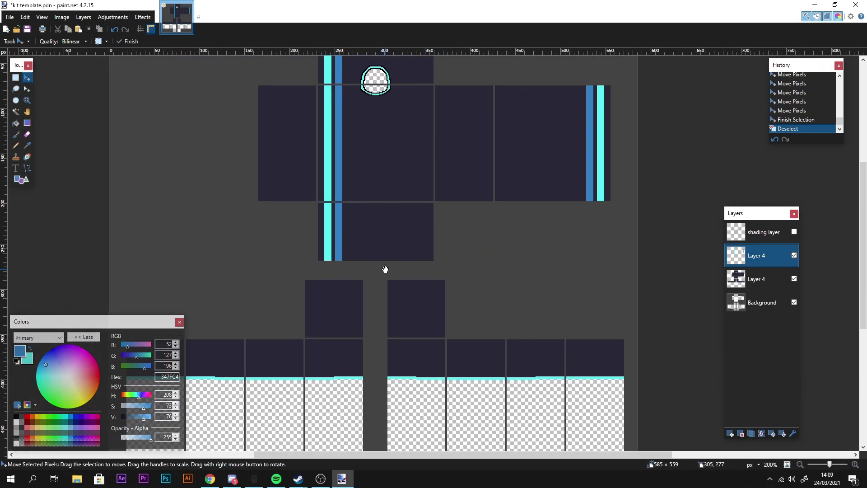
{"action": "left_click_drag", "start_coordinate": [386, 270], "coordinate": [397, 232]}
{"action": "scroll", "coordinate": [396, 233], "scroll_direction": "up", "scroll_amount": 3}
{"action": "left_click", "coordinate": [795, 232]}
{"action": "scroll", "coordinate": [468, 215], "scroll_direction": "down", "scroll_amount": 1}
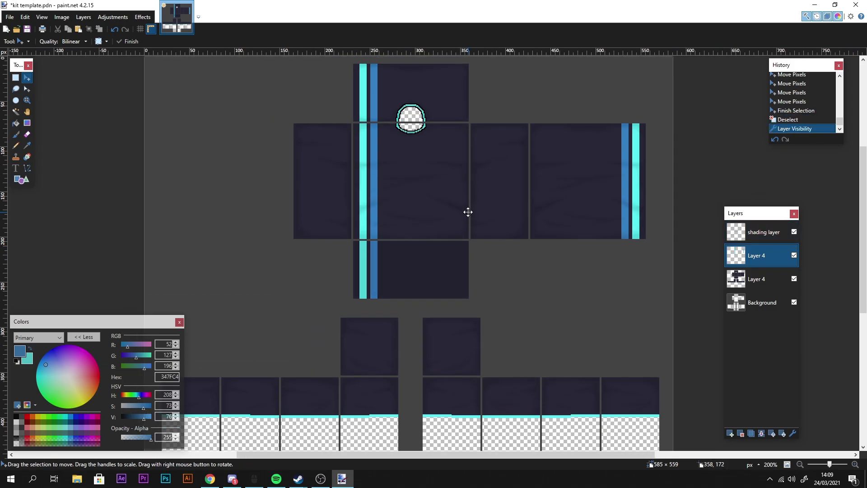
- Compare the striped torso and sleeve panels with the shading layer hidden and shown
{"action": "scroll", "coordinate": [468, 212], "scroll_direction": "down", "scroll_amount": 6}
{"action": "scroll", "coordinate": [468, 212], "scroll_direction": "up", "scroll_amount": 1}
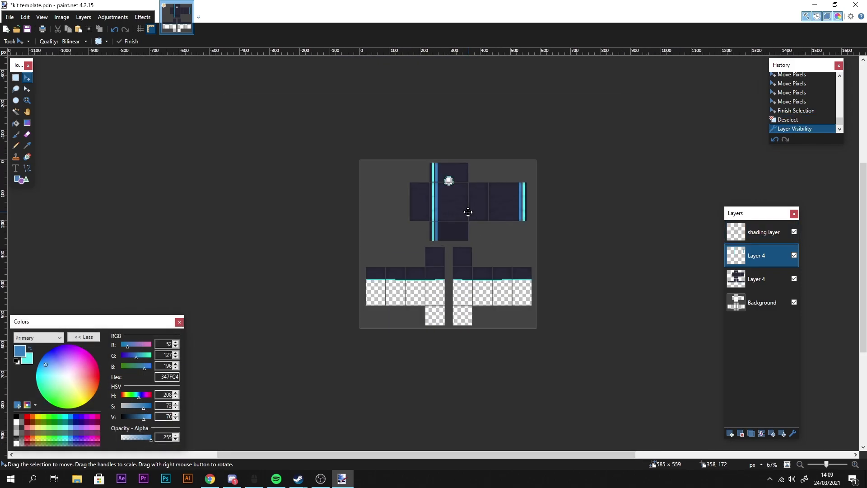
{"action": "scroll", "coordinate": [468, 211], "scroll_direction": "up", "scroll_amount": 2}
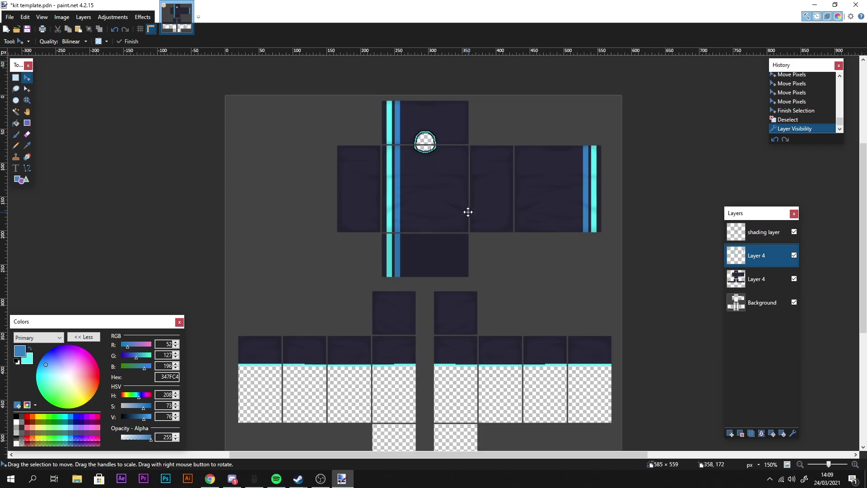
{"action": "scroll", "coordinate": [467, 212], "scroll_direction": "up", "scroll_amount": 1}
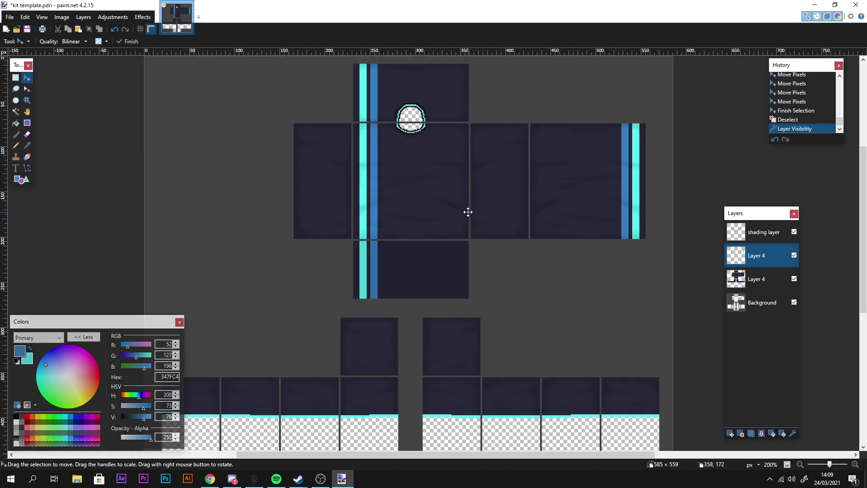
{"action": "mouse_move", "coordinate": [431, 171]}
{"action": "left_mouse_down"}
{"action": "mouse_move", "coordinate": [501, 168]}
{"action": "mouse_move", "coordinate": [457, 186]}
{"action": "mouse_move", "coordinate": [486, 220]}
{"action": "left_mouse_up"}
{"action": "left_click", "coordinate": [794, 232]}
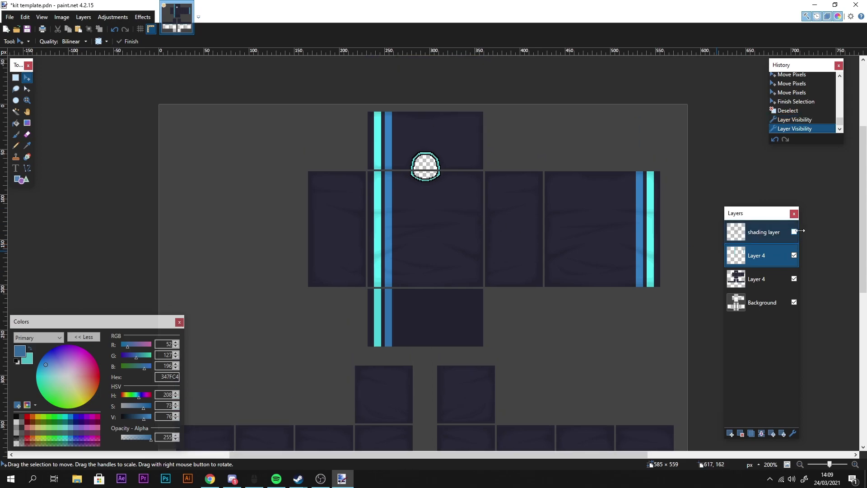
{"action": "left_click", "coordinate": [748, 231]}
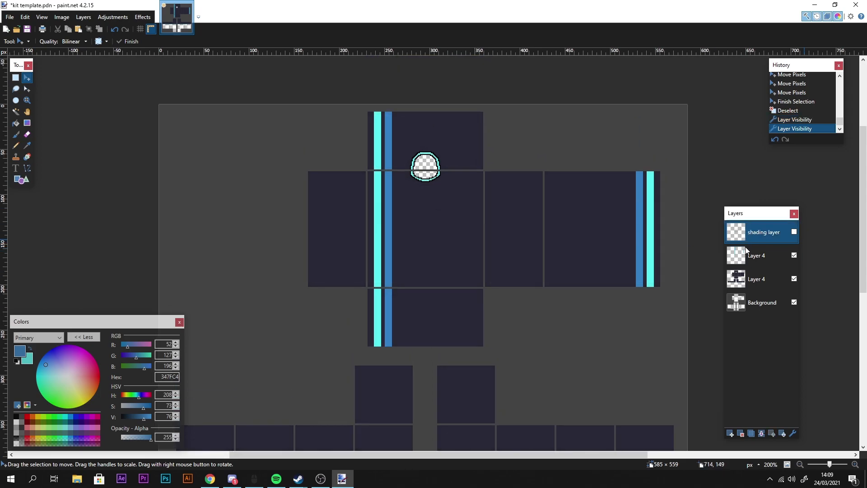
{"action": "left_click", "coordinate": [793, 232]}
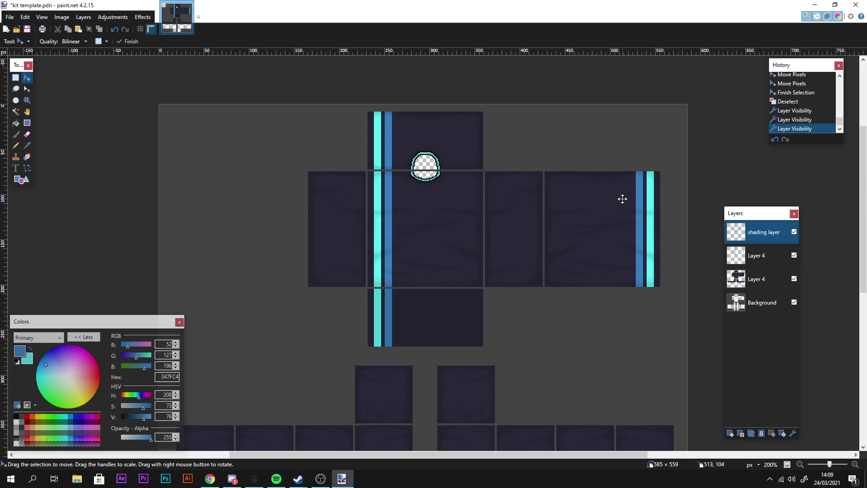
{"action": "mouse_move", "coordinate": [455, 195]}
{"action": "left_mouse_down"}
{"action": "mouse_move", "coordinate": [454, 167]}
{"action": "mouse_move", "coordinate": [457, 202]}
{"action": "left_mouse_up"}
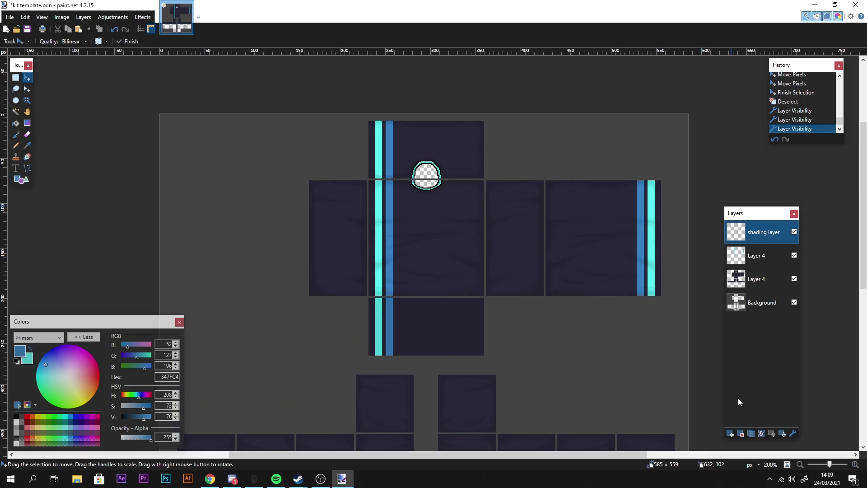
- Add a new layer directly below the shading layer and name it "Front Japanese"
{"action": "left_click", "coordinate": [733, 434]}
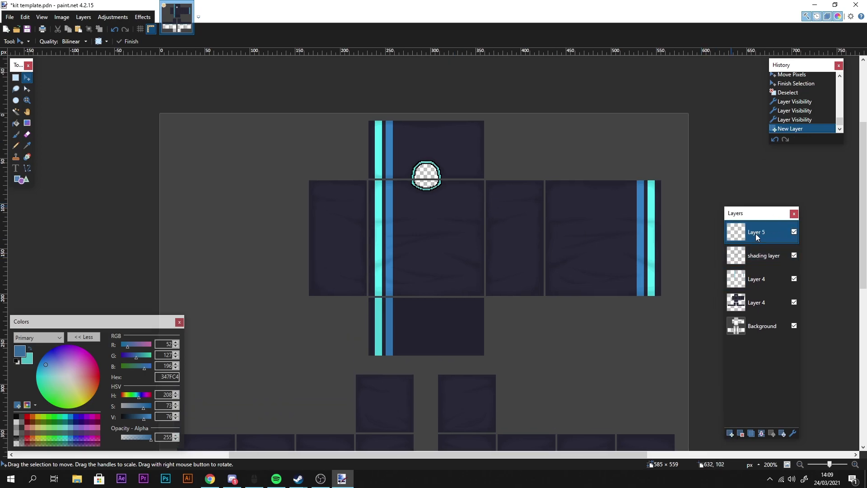
{"action": "mouse_move", "coordinate": [753, 233]}
{"action": "left_mouse_down"}
{"action": "mouse_move", "coordinate": [762, 257]}
{"action": "mouse_move", "coordinate": [760, 228]}
{"action": "mouse_move", "coordinate": [759, 256]}
{"action": "left_mouse_up"}
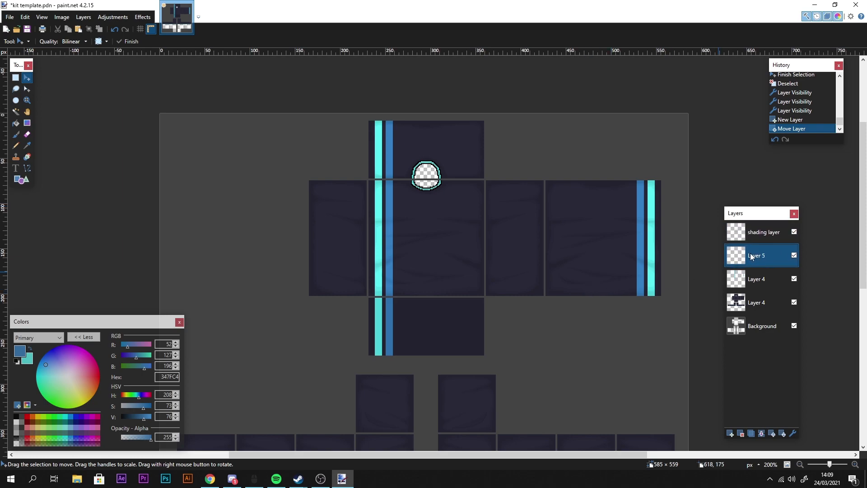
{"action": "double_click", "coordinate": [751, 256]}
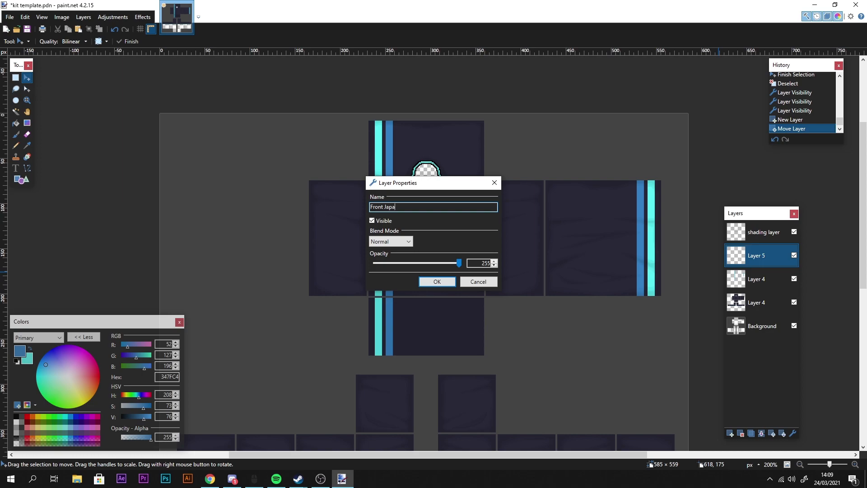
{"action": "type", "text": "Front Japanese"}
{"action": "key", "text": "Return"}
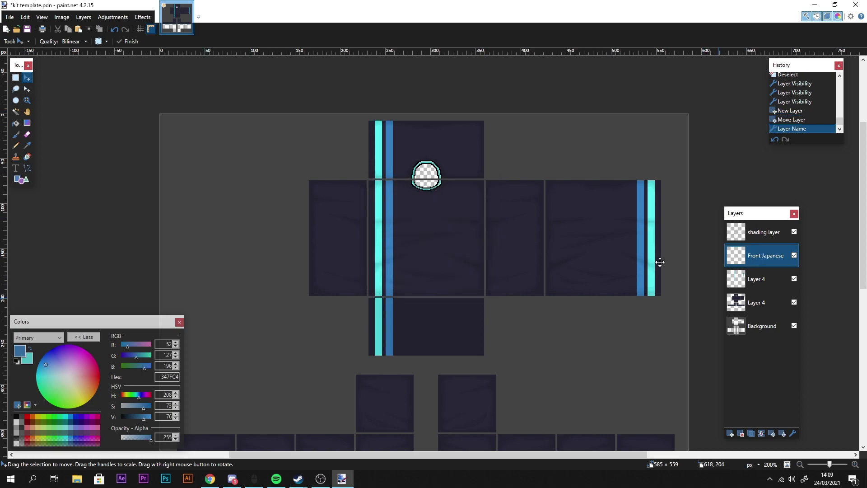
- Switch to Chrome and search for "google.translate" in a new tab
{"action": "left_click", "coordinate": [210, 478]}
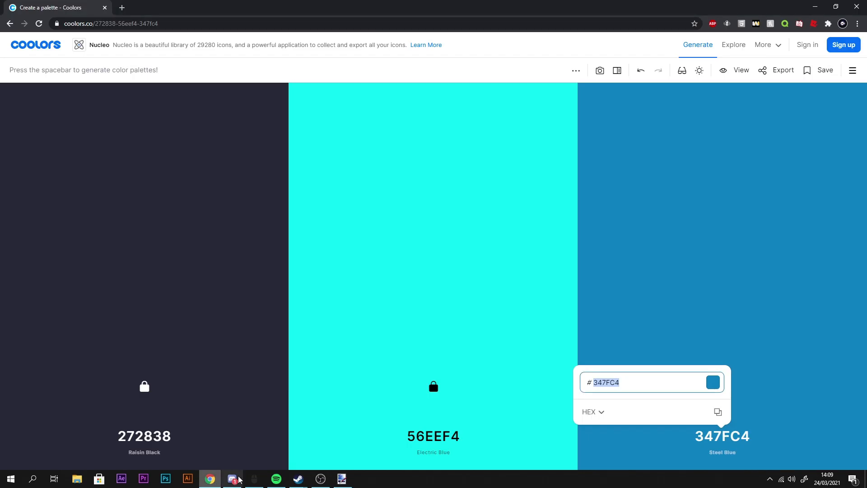
{"action": "left_click", "coordinate": [116, 8]}
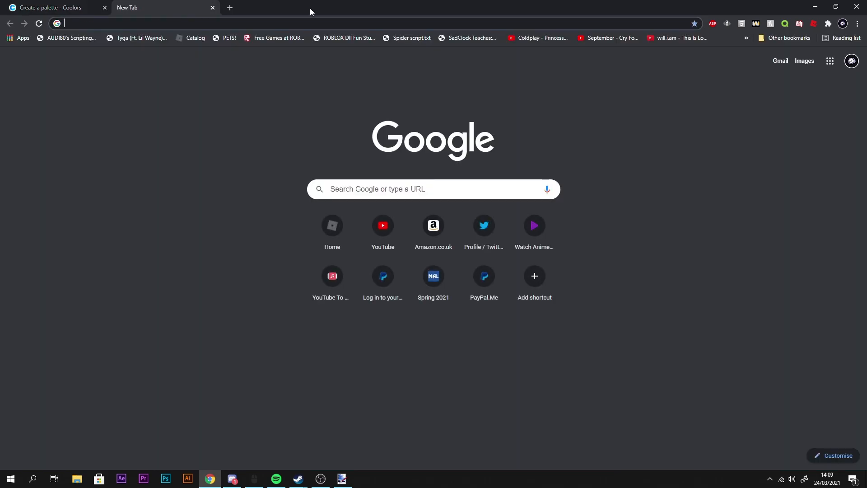
{"action": "type", "text": "google.translate"}
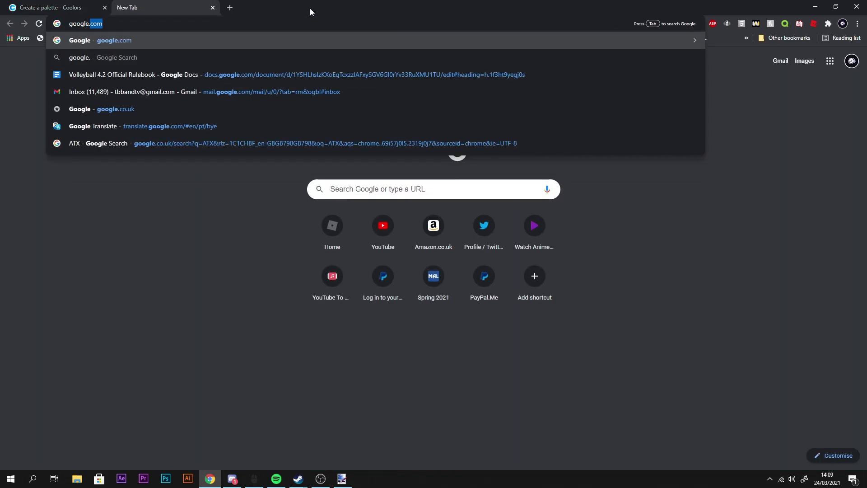
{"action": "key", "text": "Return"}
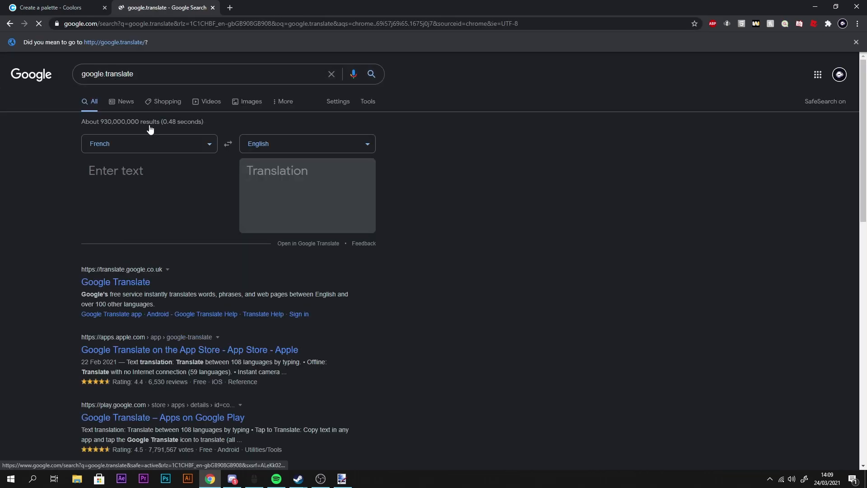
- Set the translator's source language to English and its target language to Japanese
{"action": "left_click", "coordinate": [158, 145]}
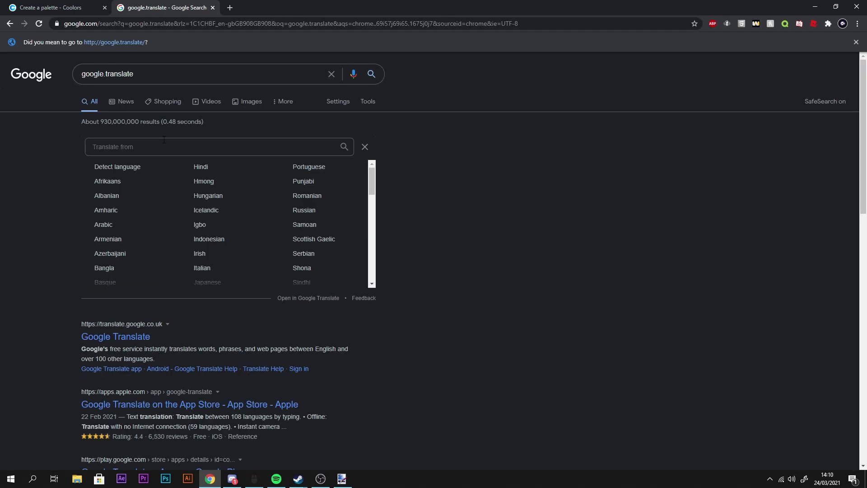
{"action": "type", "text": "engli"}
{"action": "left_click", "coordinate": [113, 168]}
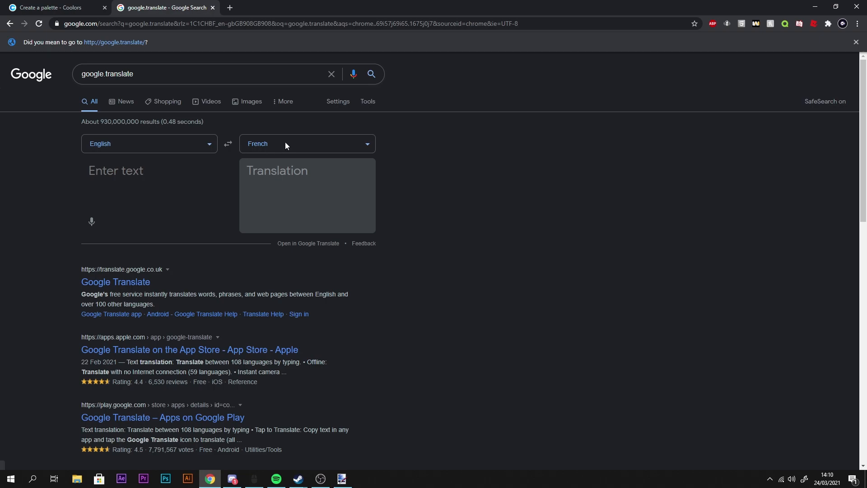
{"action": "left_click", "coordinate": [286, 144]}
{"action": "type", "text": "japan"}
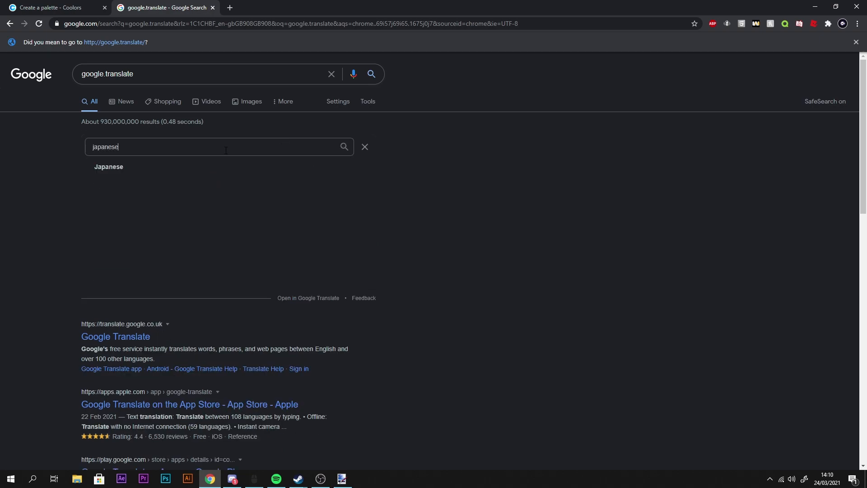
{"action": "type", "text": "ese"}
{"action": "left_click", "coordinate": [121, 169]}
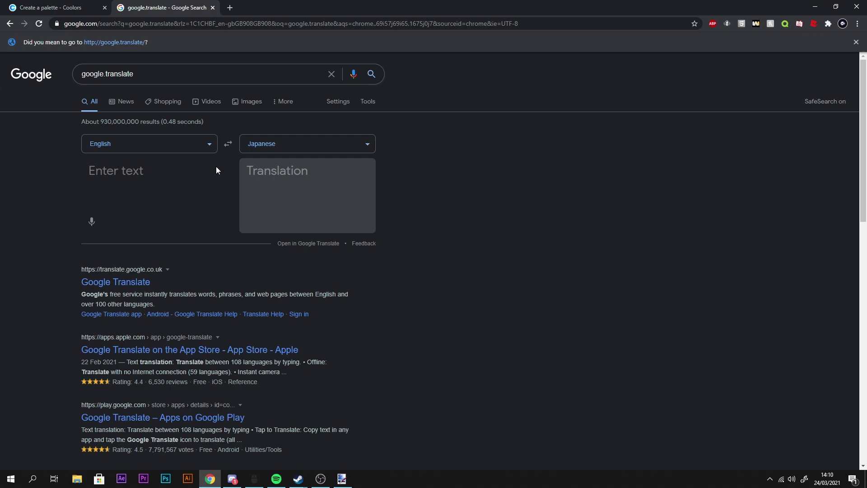
{"action": "type", "text": "crew"}
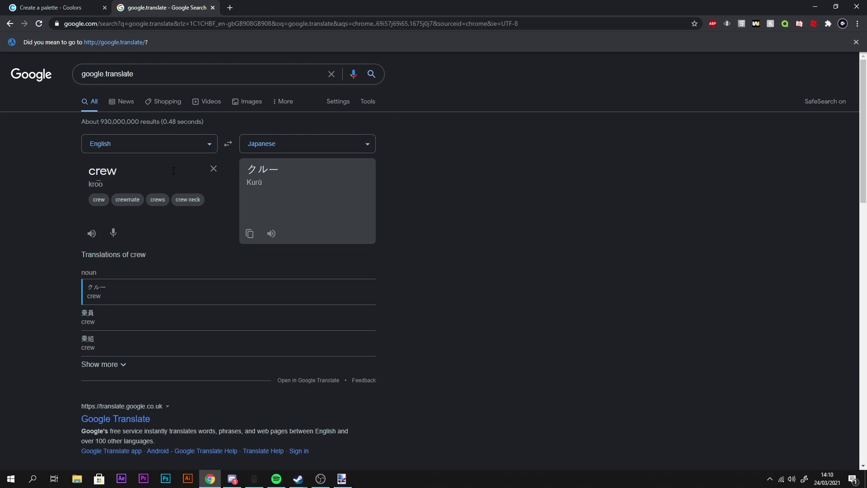
{"action": "key", "text": "ctrl+a"}
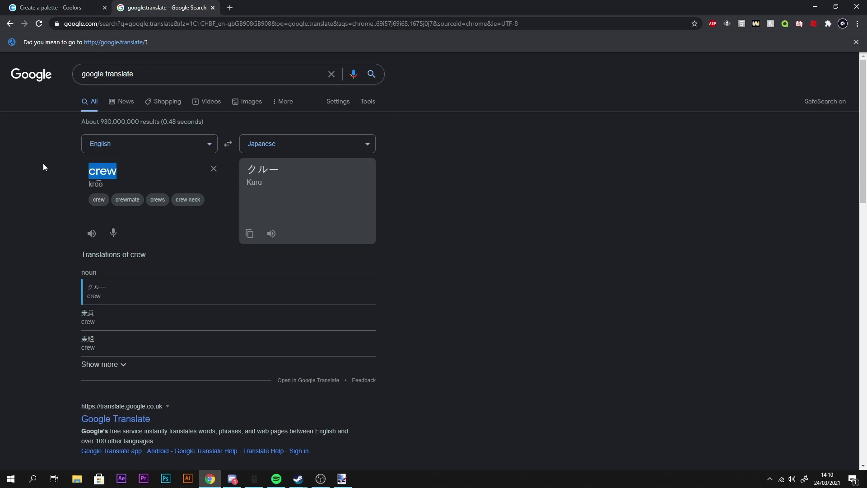
{"action": "key", "text": "BackSpace"}
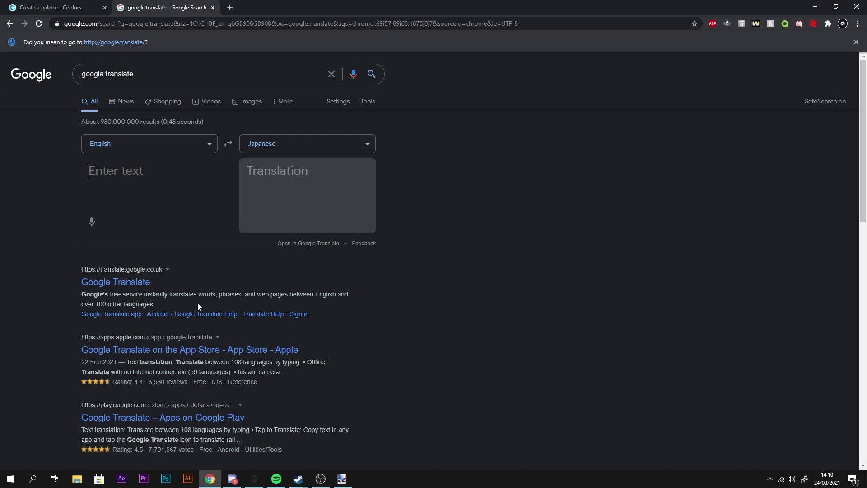
- Translate "izanami" into Japanese and copy the translated text
{"action": "type", "text": "izanami"}
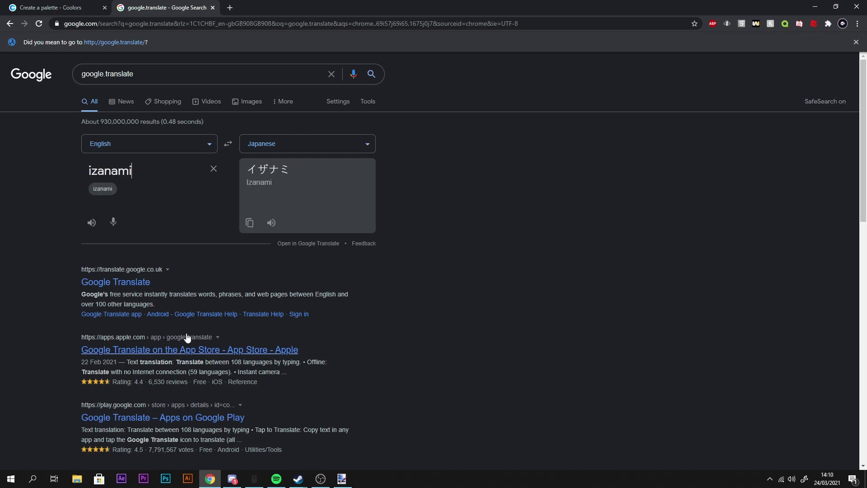
{"action": "left_click_drag", "start_coordinate": [246, 176], "coordinate": [309, 173]}
{"action": "key", "text": "ctrl+c"}
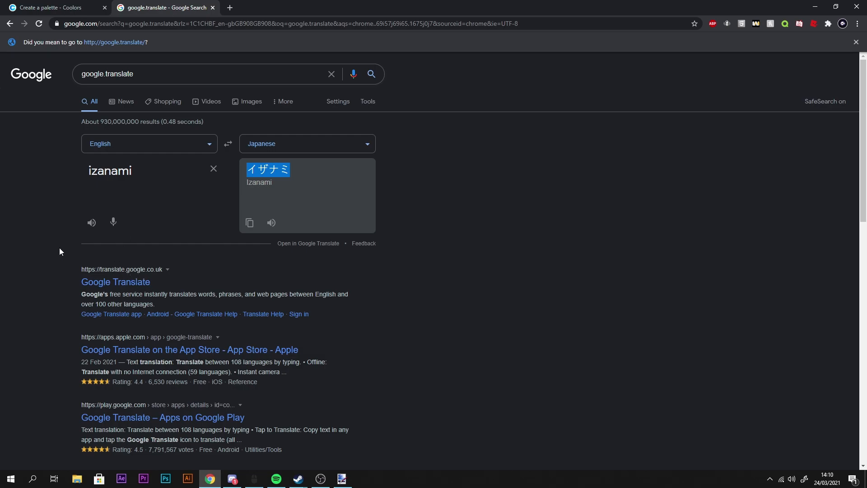
- Switch back to paint.net and set the primary color to white
{"action": "left_click", "coordinate": [341, 478]}
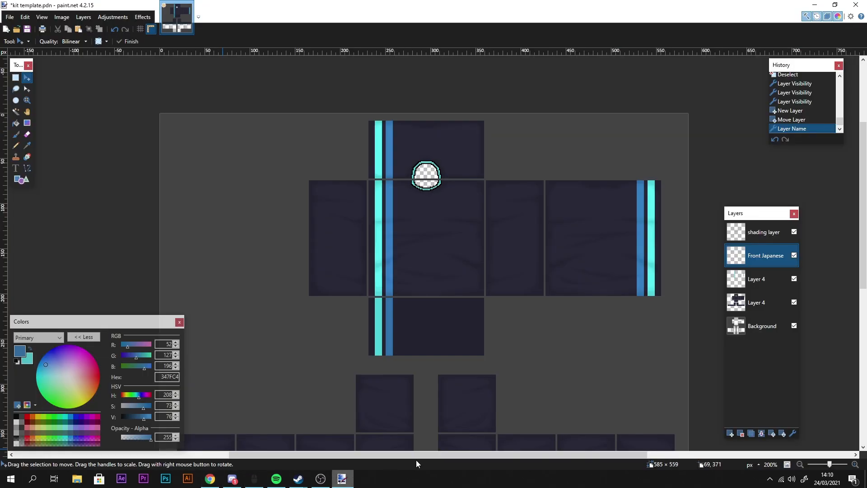
{"action": "left_click", "coordinate": [27, 145]}
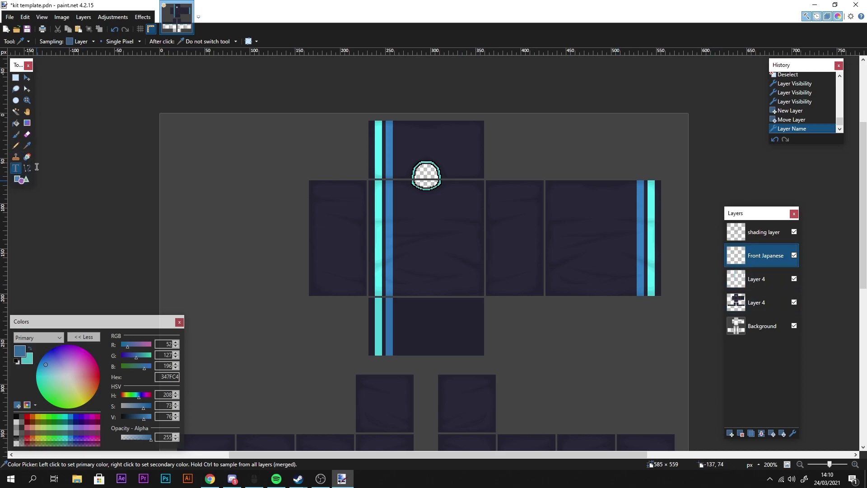
{"action": "left_click", "coordinate": [17, 167]}
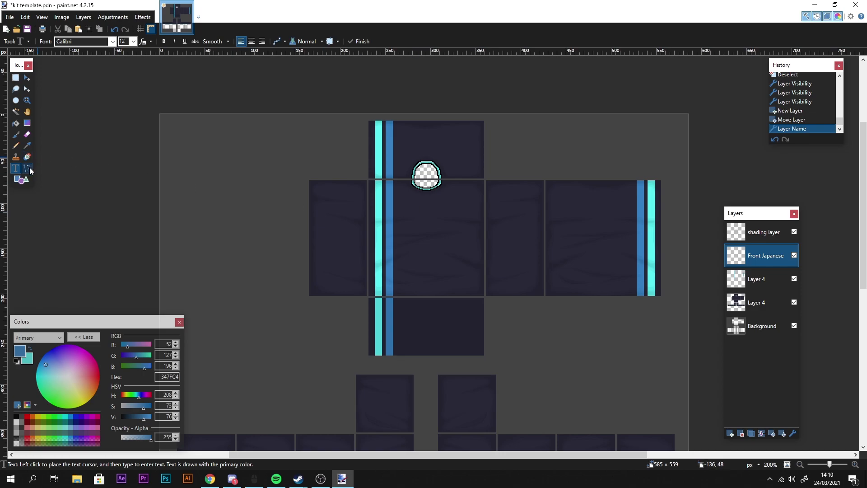
{"action": "left_click", "coordinate": [27, 145]}
{"action": "left_click_drag", "start_coordinate": [449, 216], "coordinate": [416, 109]}
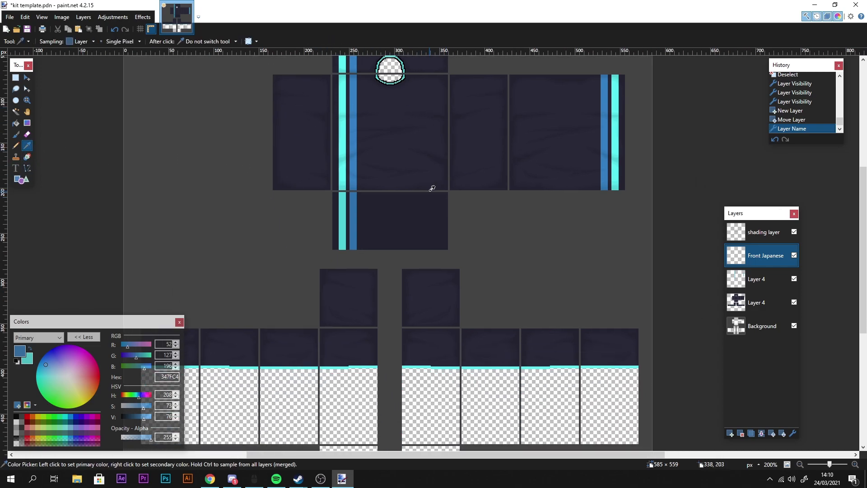
{"action": "scroll", "coordinate": [432, 188], "scroll_direction": "up", "scroll_amount": 3}
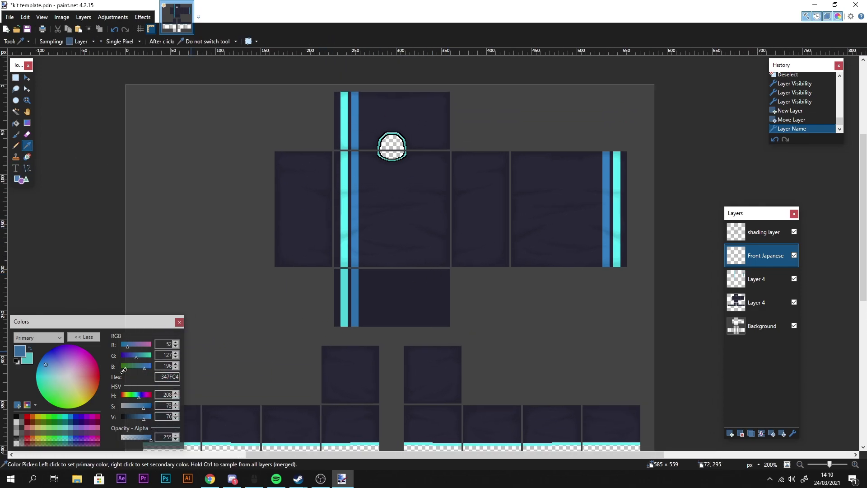
{"action": "left_click", "coordinate": [15, 422]}
{"action": "scroll", "coordinate": [396, 190], "scroll_direction": "up", "scroll_amount": 1}
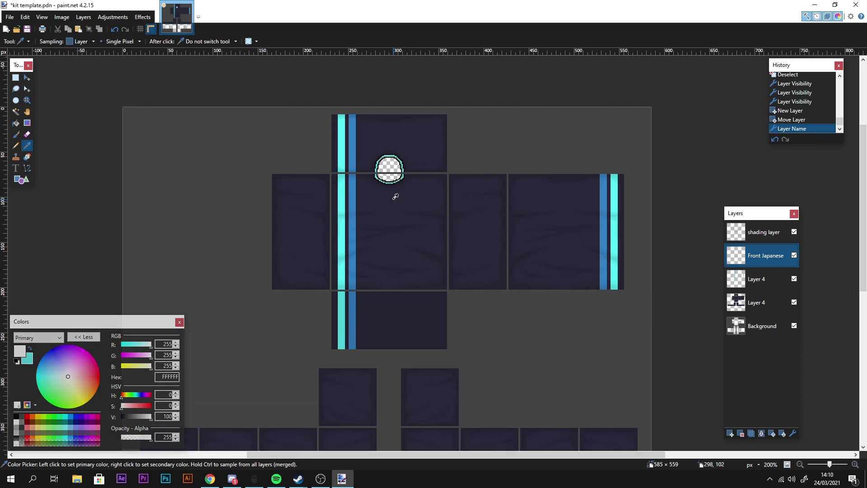
- Paste the copied text イザナミ as 12-point Calibri on the front torso panel, just below the neck opening, and finish the text
{"action": "left_click", "coordinate": [15, 168]}
{"action": "left_click", "coordinate": [371, 209]}
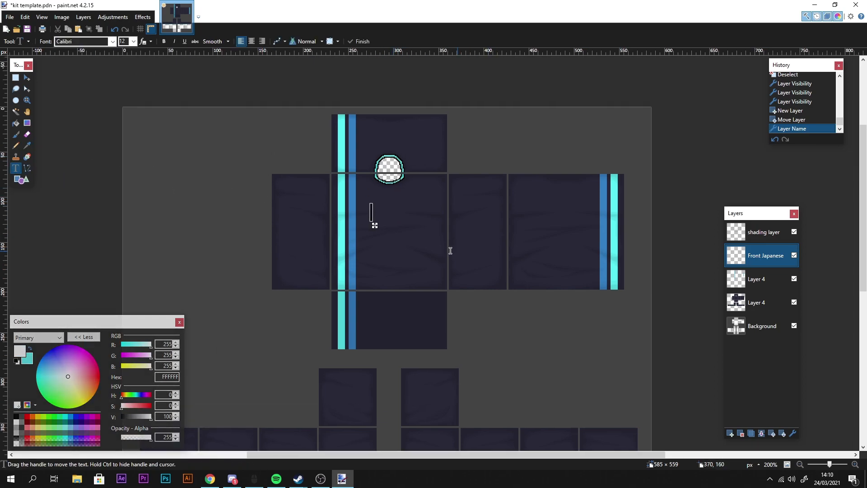
{"action": "key", "text": "ctrl+v"}
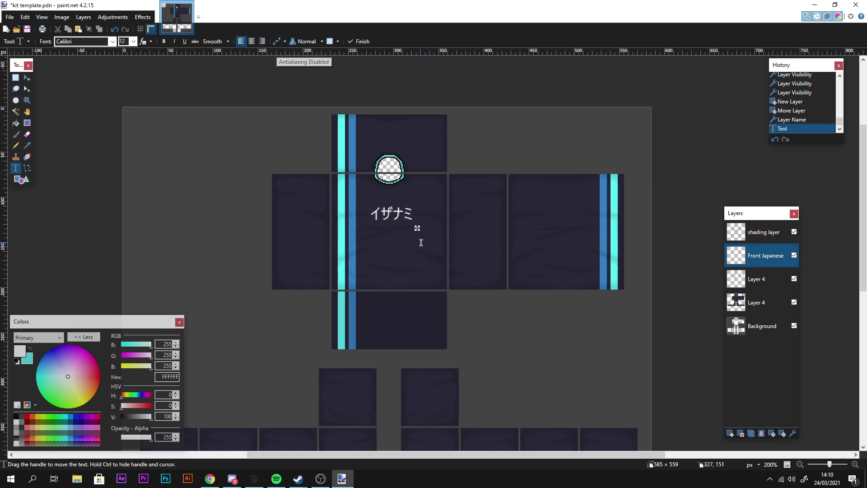
{"action": "left_click_drag", "start_coordinate": [418, 231], "coordinate": [415, 223]}
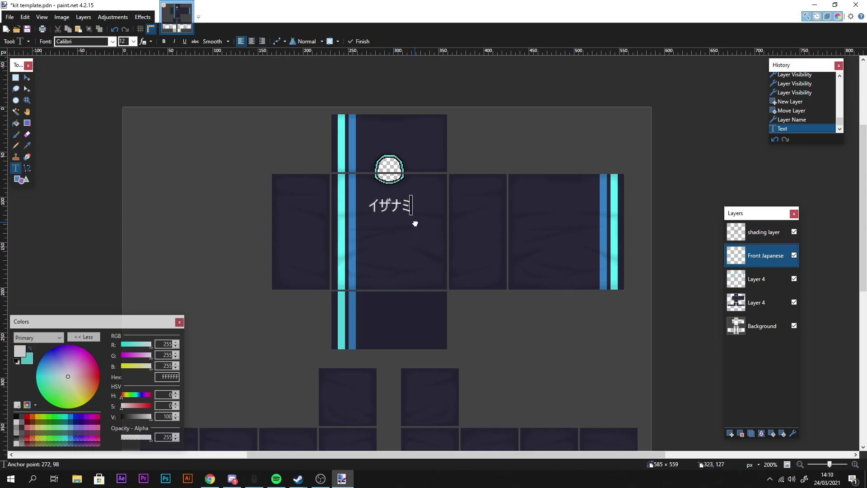
{"action": "left_click", "coordinate": [28, 79]}
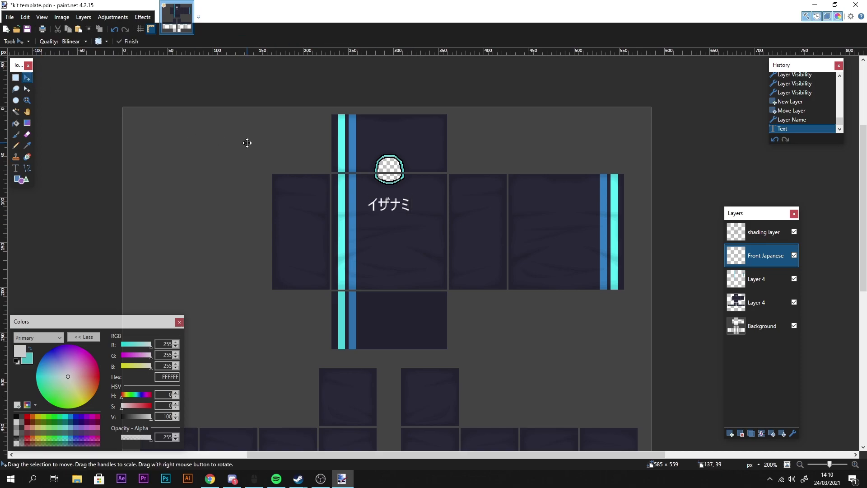
{"action": "scroll", "coordinate": [247, 143], "scroll_direction": "down", "scroll_amount": 4}
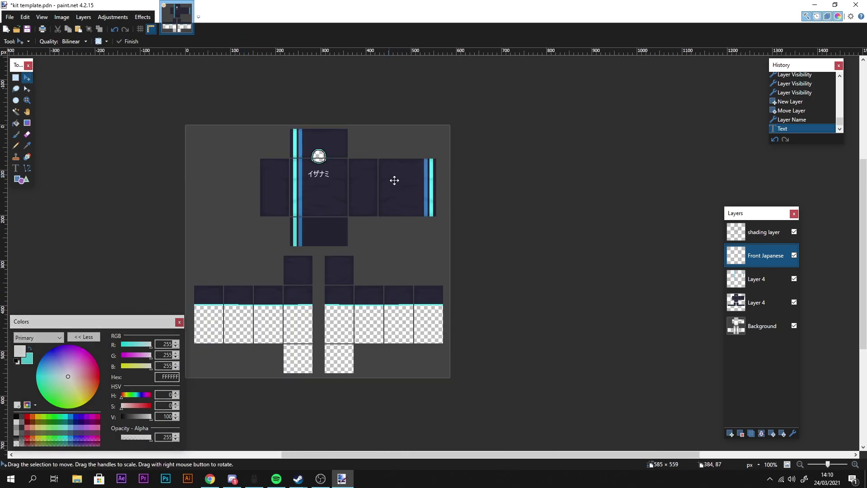
- Undo the last selection and move along with the horizontal Japanese text on the front torso panel
{"action": "key", "text": "ctrl+a"}
{"action": "left_click", "coordinate": [396, 182]}
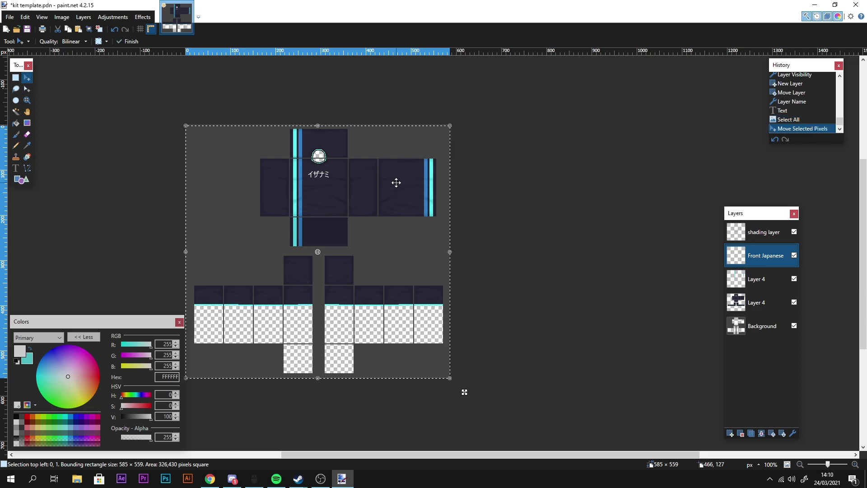
{"action": "key", "text": "ctrl+z"}
{"action": "key", "text": "ctrl+z"}
{"action": "key", "text": "ctrl+z"}
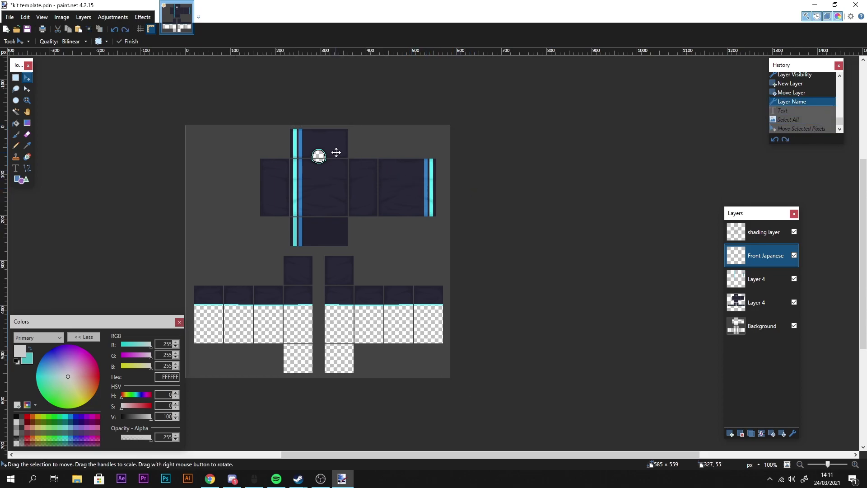
- Paste the copied text イザナミ again with the Text tool and shift it to the middle of the front torso panel
{"action": "left_click", "coordinate": [15, 168]}
{"action": "left_click", "coordinate": [318, 176]}
{"action": "key", "text": "ctrl+v"}
{"action": "mouse_move", "coordinate": [344, 187]}
{"action": "left_mouse_down"}
{"action": "mouse_move", "coordinate": [331, 187]}
{"action": "mouse_move", "coordinate": [345, 194]}
{"action": "left_mouse_up"}
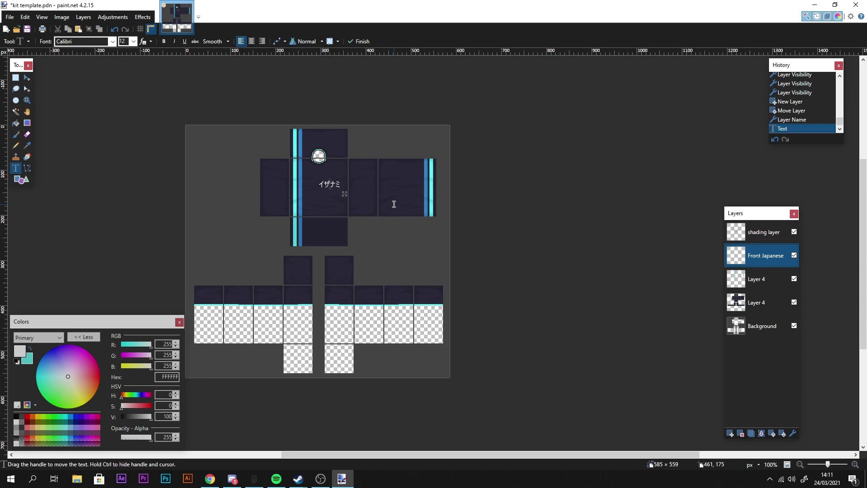
- Break the Japanese text into one character per line so that it reads vertically
{"action": "scroll", "coordinate": [394, 204], "scroll_direction": "up", "scroll_amount": 3}
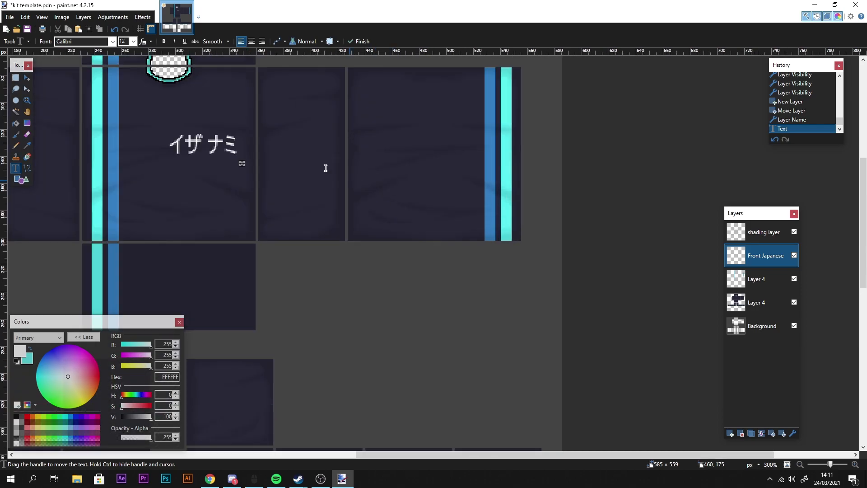
{"action": "left_click", "coordinate": [185, 149]}
{"action": "key", "text": "Return"}
{"action": "key", "text": "Right"}
{"action": "key", "text": "Return"}
{"action": "key", "text": "Right"}
{"action": "key", "text": "Return"}
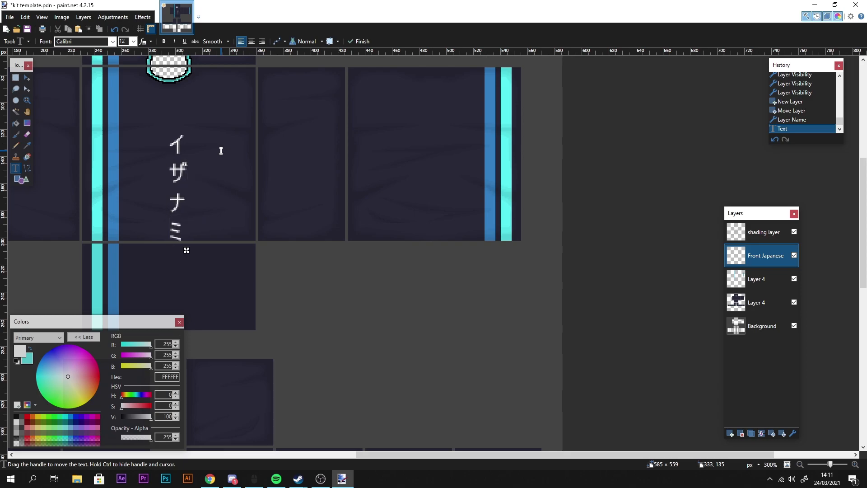
- Move the vertical Japanese lettering to the right side of the front torso panel and deselect it
{"action": "left_click", "coordinate": [27, 78]}
{"action": "key", "text": "ctrl+a"}
{"action": "left_click_drag", "start_coordinate": [174, 181], "coordinate": [234, 154]}
{"action": "left_click_drag", "start_coordinate": [357, 145], "coordinate": [522, 222]}
{"action": "left_click_drag", "start_coordinate": [432, 252], "coordinate": [428, 252]}
{"action": "scroll", "coordinate": [443, 248], "scroll_direction": "down", "scroll_amount": 2}
{"action": "scroll", "coordinate": [444, 248], "scroll_direction": "down", "scroll_amount": 2}
{"action": "key", "text": "ctrl+d"}
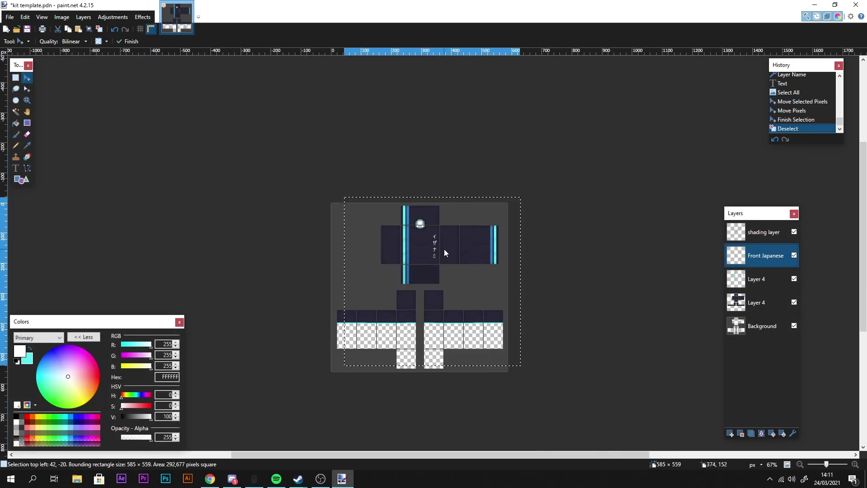
- Nudge the vertical lettering 2 px left and 3 px up, and deselect it
{"action": "scroll", "coordinate": [444, 248], "scroll_direction": "up", "scroll_amount": 1}
{"action": "scroll", "coordinate": [444, 249], "scroll_direction": "up", "scroll_amount": 2}
{"action": "left_click_drag", "start_coordinate": [500, 259], "coordinate": [564, 284]}
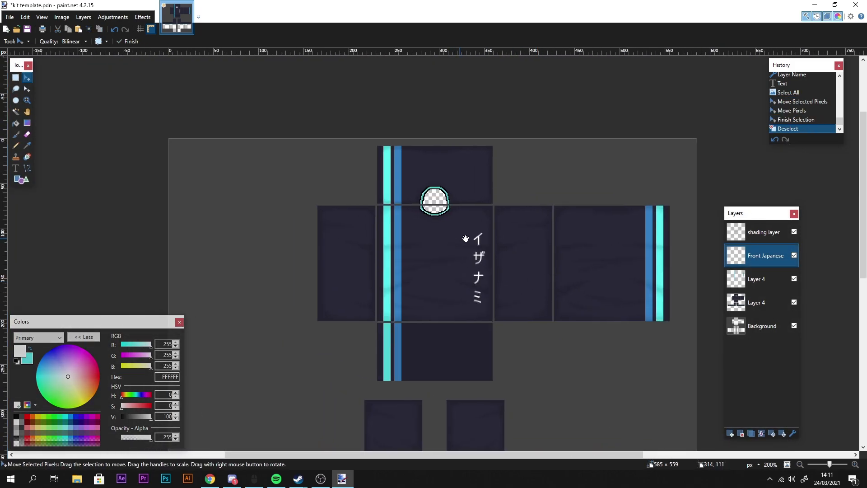
{"action": "key", "text": "ctrl+a"}
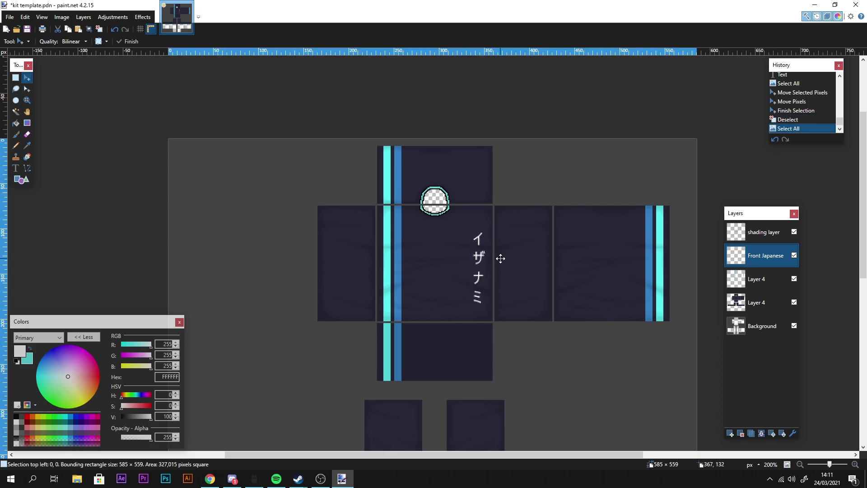
{"action": "left_click", "coordinate": [500, 258]}
{"action": "scroll", "coordinate": [500, 259], "scroll_direction": "up", "scroll_amount": 2}
{"action": "scroll", "coordinate": [501, 258], "scroll_direction": "down", "scroll_amount": 4}
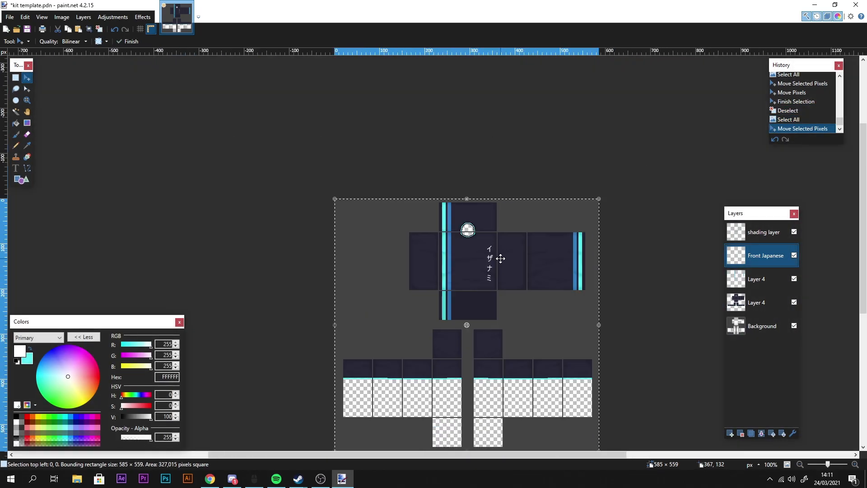
{"action": "scroll", "coordinate": [501, 258], "scroll_direction": "up", "scroll_amount": 1}
{"action": "key", "text": "Up"}
{"action": "key", "text": "Left"}
{"action": "key", "text": "Left"}
{"action": "key", "text": "Right"}
{"action": "key", "text": "Up"}
{"action": "scroll", "coordinate": [501, 258], "scroll_direction": "up", "scroll_amount": 2}
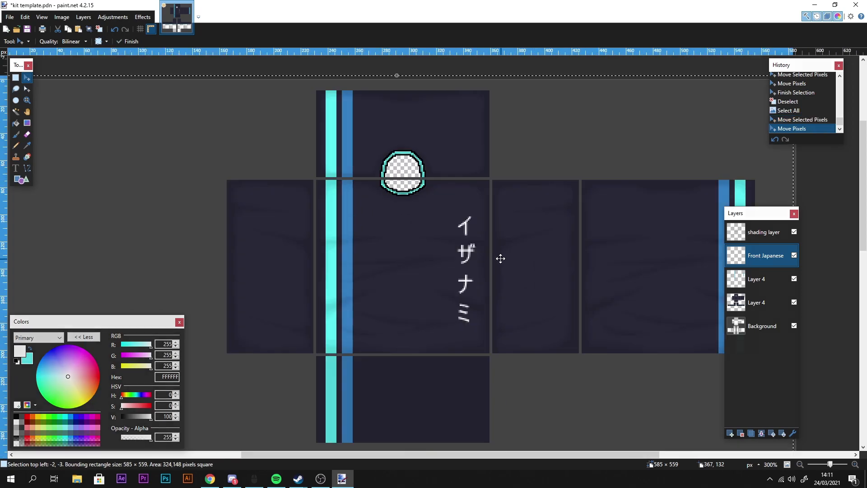
{"action": "scroll", "coordinate": [500, 258], "scroll_direction": "up", "scroll_amount": 1}
{"action": "scroll", "coordinate": [560, 95], "scroll_direction": "left", "scroll_amount": 3}
{"action": "key", "text": "ctrl+d"}
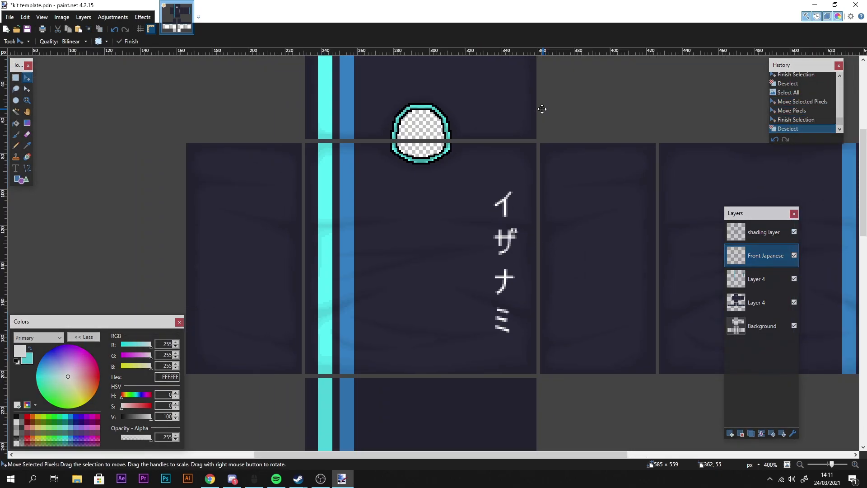
- Activate the Text tool and look through the list of installed fonts
{"action": "left_click_drag", "start_coordinate": [523, 247], "coordinate": [454, 221]}
{"action": "left_click", "coordinate": [17, 169]}
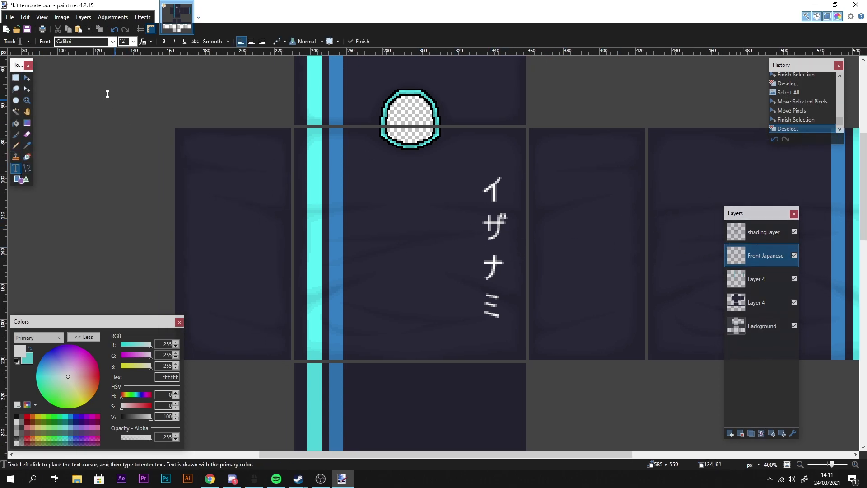
{"action": "left_click", "coordinate": [113, 41]}
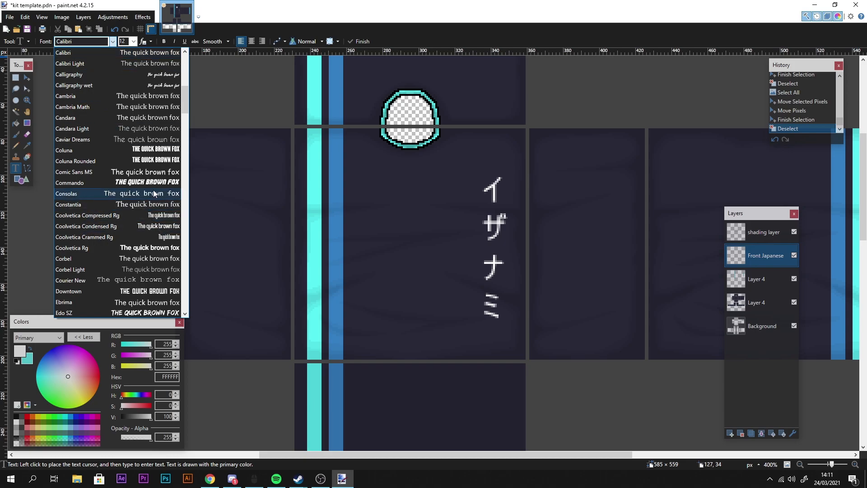
- Switch to Chrome and open dafont.com in a new tab
{"action": "left_click", "coordinate": [210, 478]}
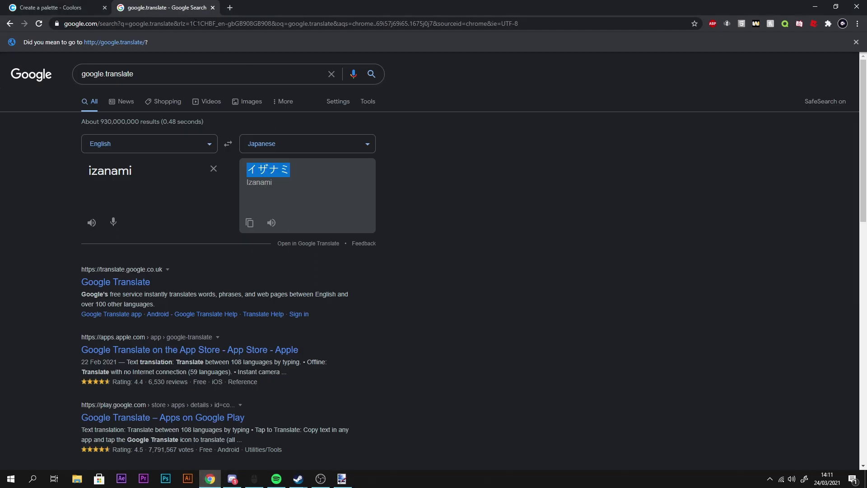
{"action": "left_click", "coordinate": [233, 8]}
{"action": "type", "text": "daf"}
{"action": "key", "text": "Return"}
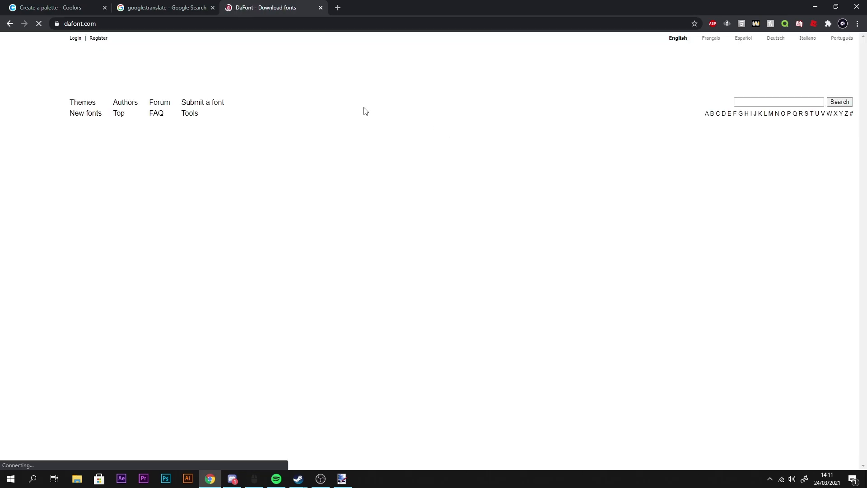
- Browse the fonts in the Basic category on dafont.com
{"action": "scroll", "coordinate": [145, 232], "scroll_direction": "down", "scroll_amount": 3}
{"action": "scroll", "coordinate": [145, 233], "scroll_direction": "down", "scroll_amount": 3}
{"action": "scroll", "coordinate": [183, 268], "scroll_direction": "up", "scroll_amount": 5}
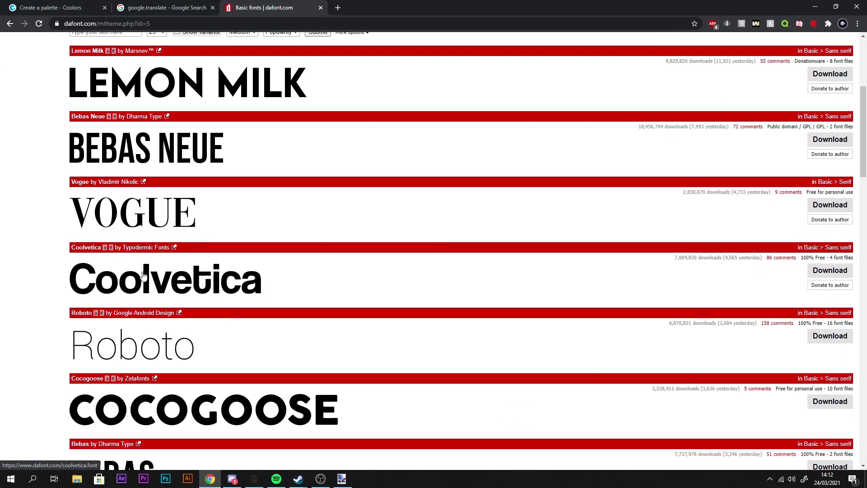
{"action": "scroll", "coordinate": [143, 274], "scroll_direction": "up", "scroll_amount": 5}
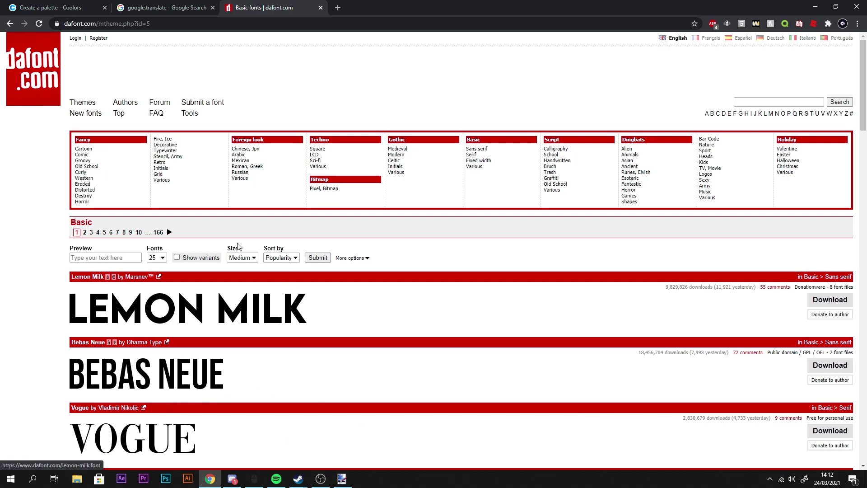
{"action": "scroll", "coordinate": [85, 291], "scroll_direction": "down", "scroll_amount": 15}
{"action": "scroll", "coordinate": [237, 317], "scroll_direction": "up", "scroll_amount": 7}
{"action": "scroll", "coordinate": [236, 317], "scroll_direction": "down", "scroll_amount": 6}
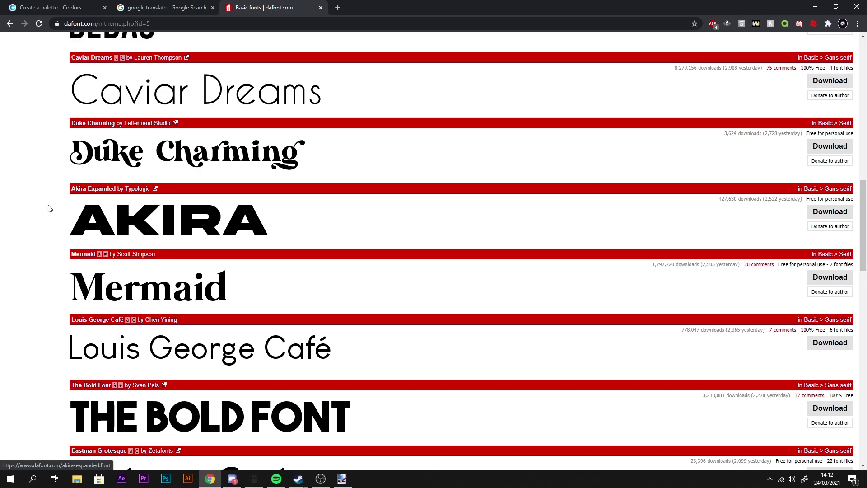
{"action": "scroll", "coordinate": [280, 284], "scroll_direction": "up", "scroll_amount": 14}
- Switch back to paint.net and set the text font to Cafe Nero M54
{"action": "left_click", "coordinate": [342, 478]}
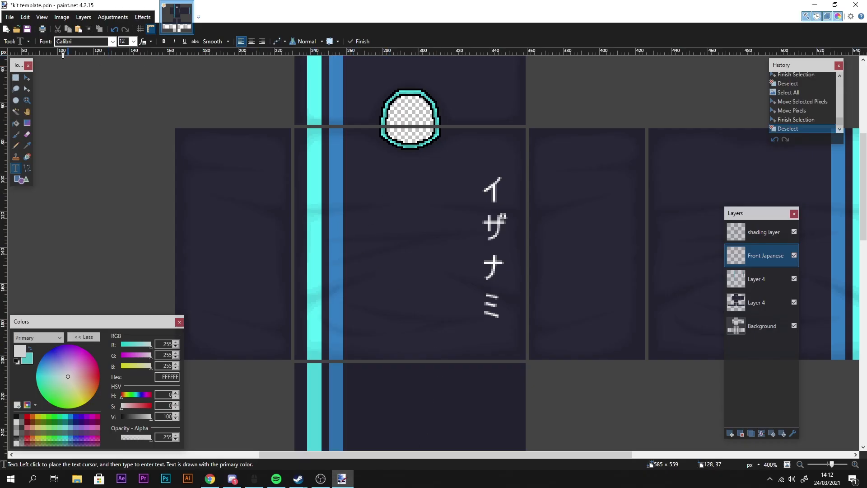
{"action": "left_click", "coordinate": [84, 41]}
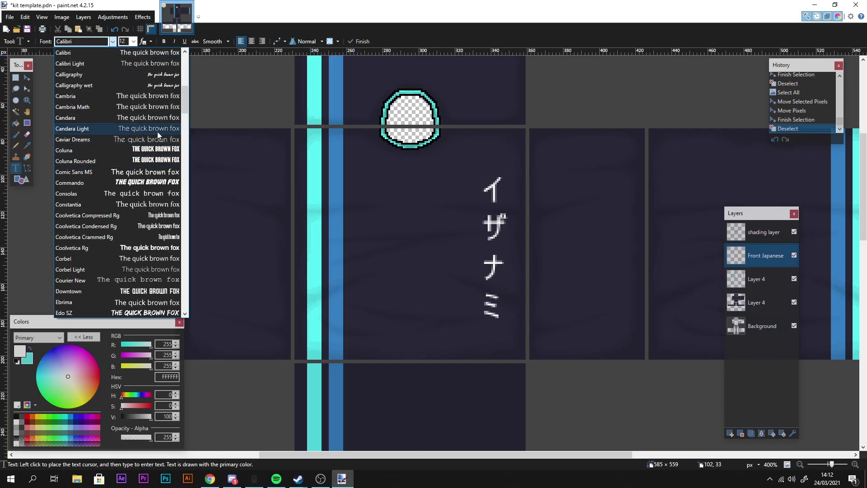
{"action": "scroll", "coordinate": [95, 228], "scroll_direction": "down", "scroll_amount": 1}
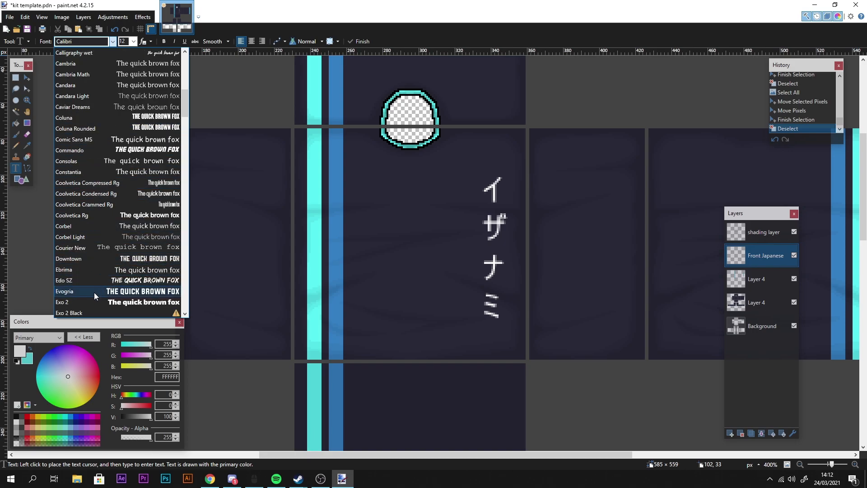
{"action": "scroll", "coordinate": [117, 280], "scroll_direction": "up", "scroll_amount": 1}
{"action": "scroll", "coordinate": [117, 280], "scroll_direction": "up", "scroll_amount": 5}
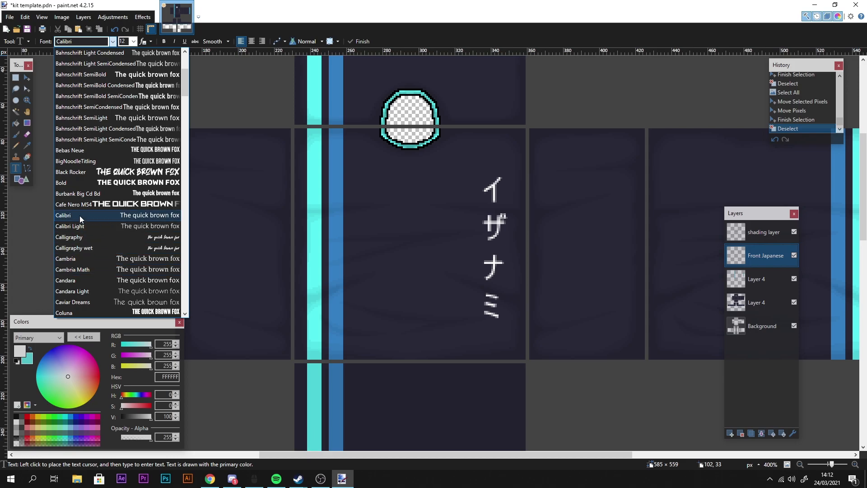
{"action": "left_click", "coordinate": [117, 205]}
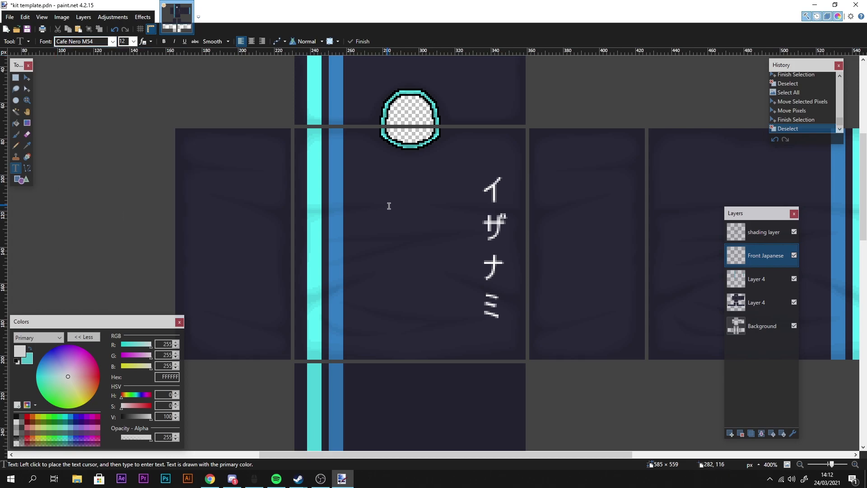
{"action": "left_click", "coordinate": [376, 225]}
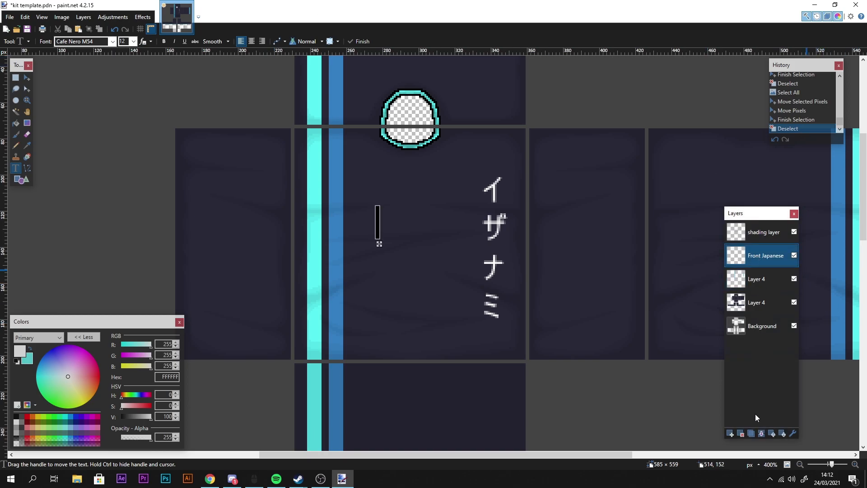
- Add a new layer above Front Japanese and name it "Front number"
{"action": "left_click", "coordinate": [730, 433]}
{"action": "double_click", "coordinate": [762, 258]}
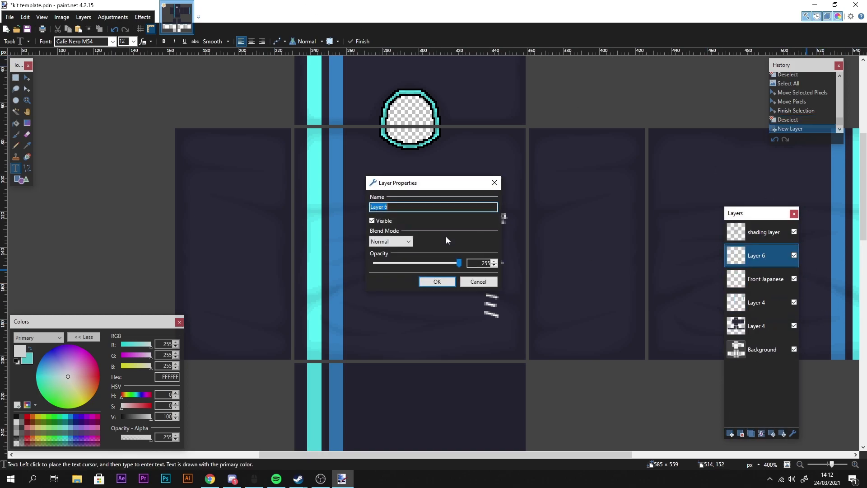
{"action": "type", "text": "Front number"}
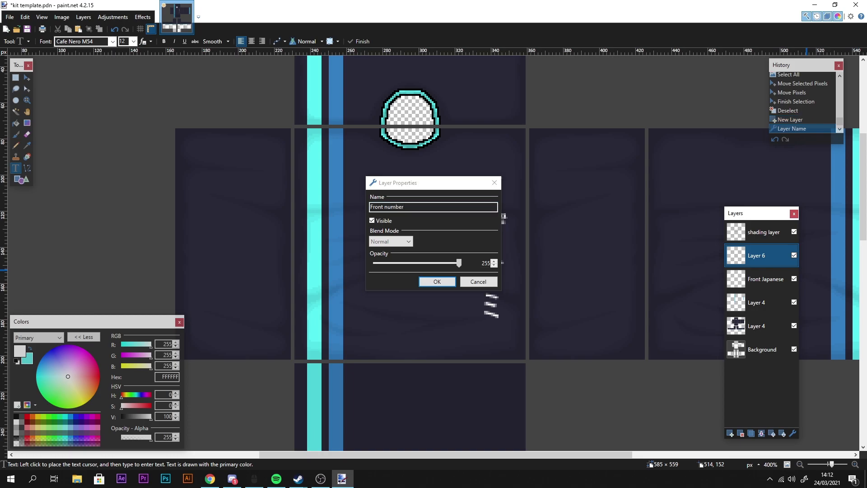
{"action": "key", "text": "Return"}
{"action": "left_click", "coordinate": [383, 235]}
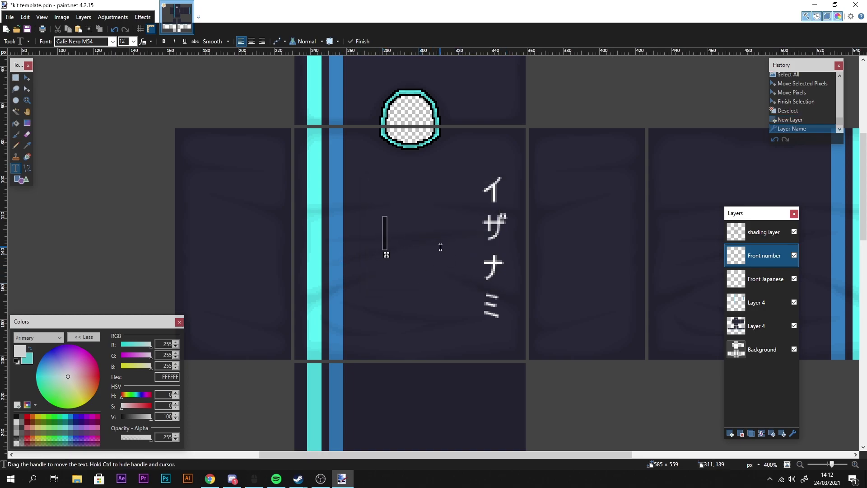
{"action": "type", "text": "4"}
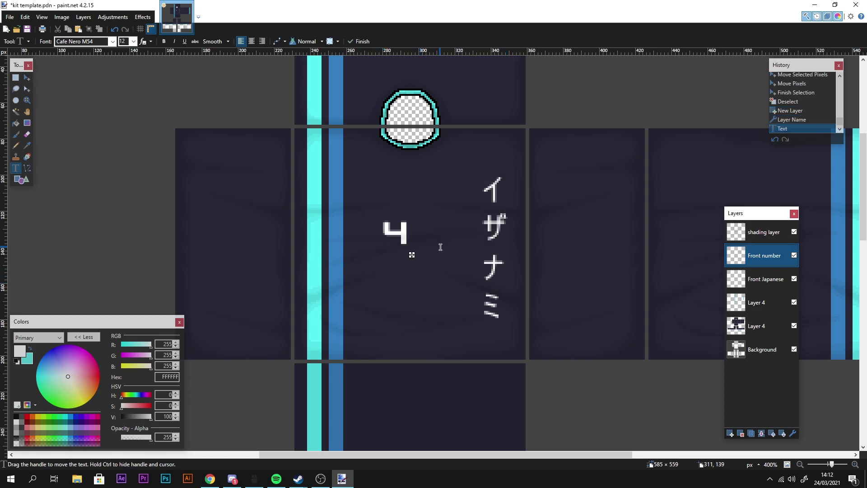
{"action": "key", "text": "BackSpace"}
- Add the number 4 at font size 16 and place it in the middle of the front torso panel beneath the neck opening
{"action": "left_click", "coordinate": [123, 42]}
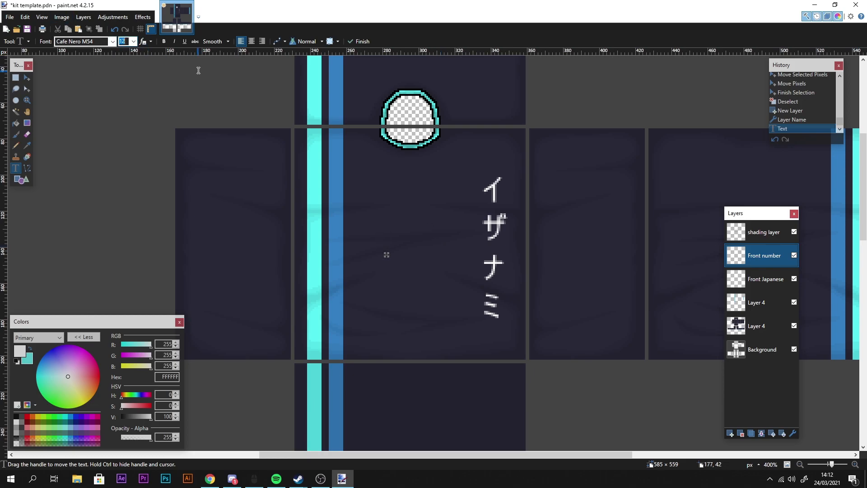
{"action": "type", "text": "16"}
{"action": "left_click", "coordinate": [387, 246]}
{"action": "type", "text": "4"}
{"action": "left_click_drag", "start_coordinate": [420, 262], "coordinate": [437, 263]}
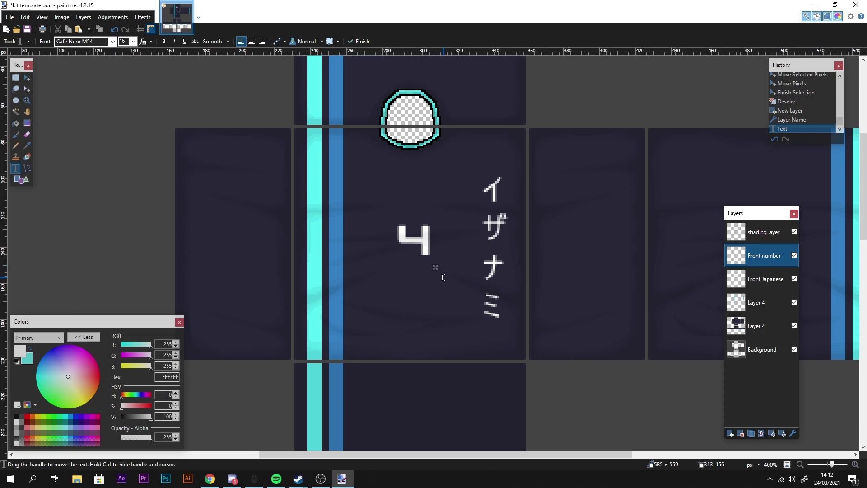
{"action": "scroll", "coordinate": [441, 272], "scroll_direction": "down", "scroll_amount": 5, "text": "ctrl"}
{"action": "left_click_drag", "start_coordinate": [446, 281], "coordinate": [448, 282]}
- Select everything on the Front number layer and nudge the 4 by 1 px up and 1 px left
{"action": "left_click", "coordinate": [27, 77]}
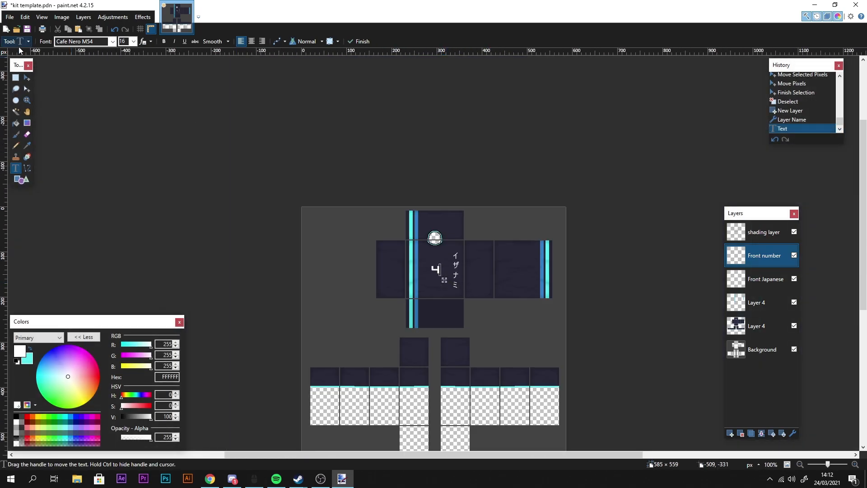
{"action": "key", "text": "ctrl+a"}
{"action": "key", "text": "Up"}
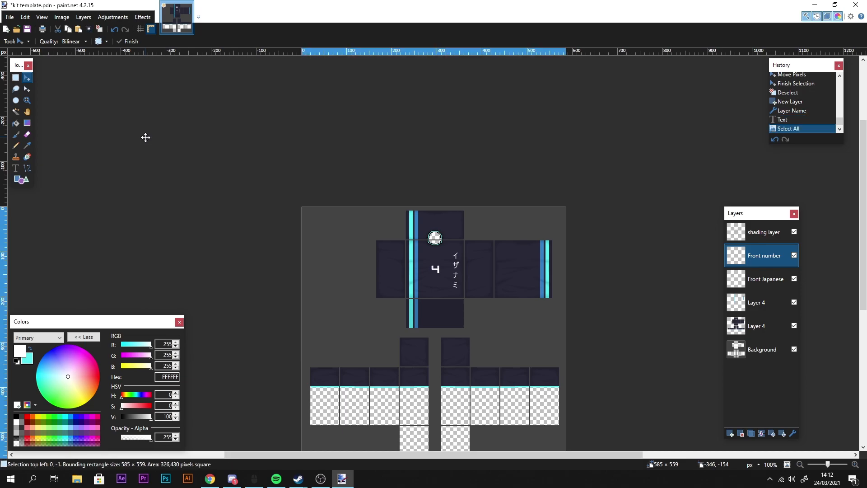
{"action": "key", "text": "ctrl+plus"}
{"action": "key", "text": "ctrl+plus"}
{"action": "key", "text": "ctrl+plus"}
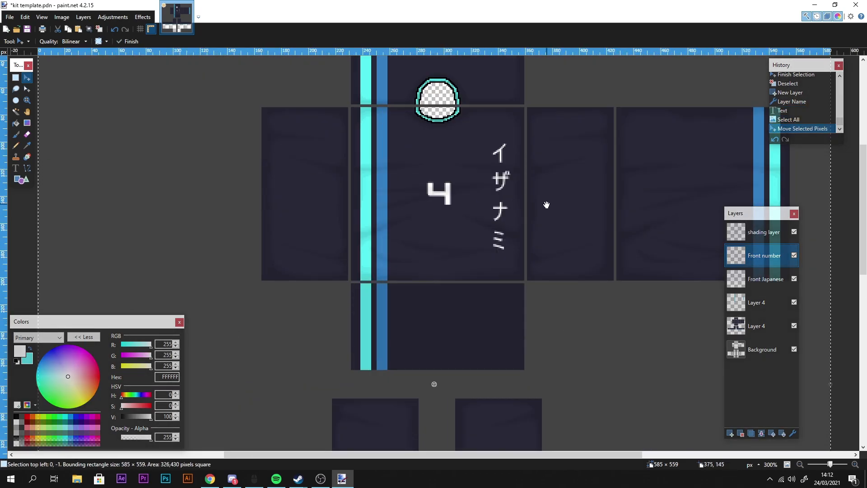
{"action": "left_click_drag", "start_coordinate": [547, 203], "coordinate": [537, 210]}
{"action": "key", "text": "Left"}
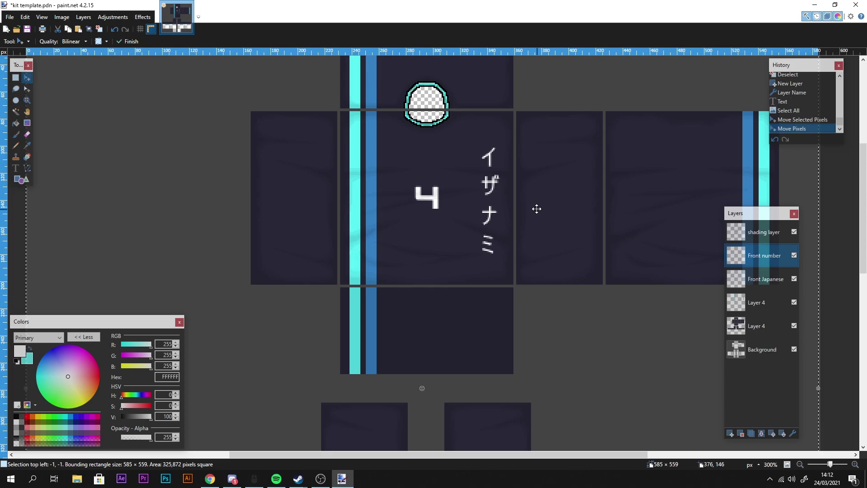
{"action": "scroll", "coordinate": [536, 209], "scroll_direction": "down", "scroll_amount": 3}
{"action": "scroll", "coordinate": [537, 209], "scroll_direction": "down", "scroll_amount": 2}
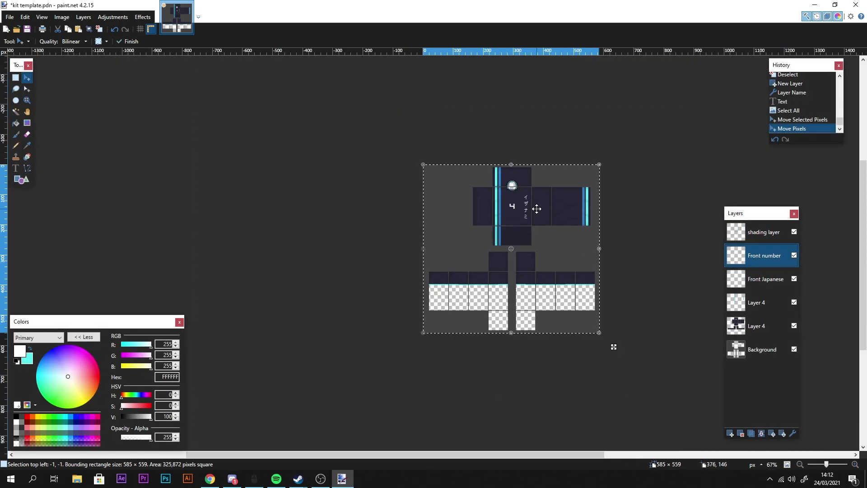
- Nudge the front 4 by 8 px up and 1 px right, and deselect it
{"action": "scroll", "coordinate": [537, 209], "scroll_direction": "up", "scroll_amount": 1}
{"action": "key", "text": "Right"}
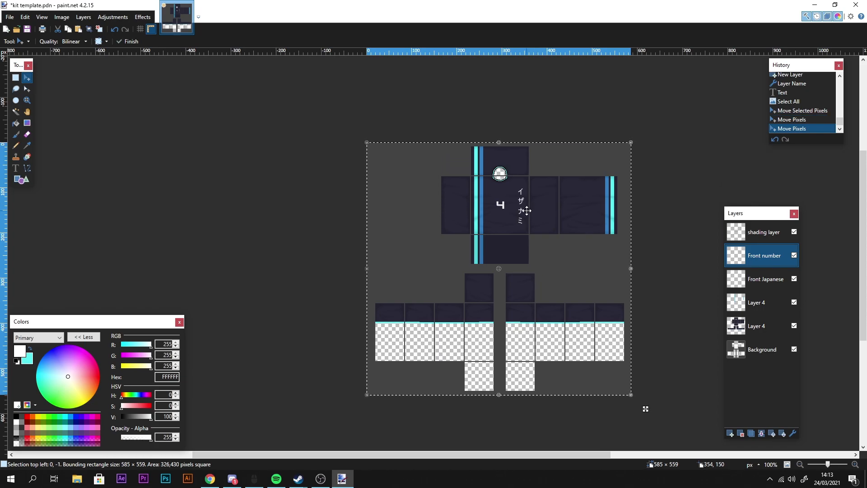
{"action": "left_click_drag", "start_coordinate": [578, 94], "coordinate": [514, 86]}
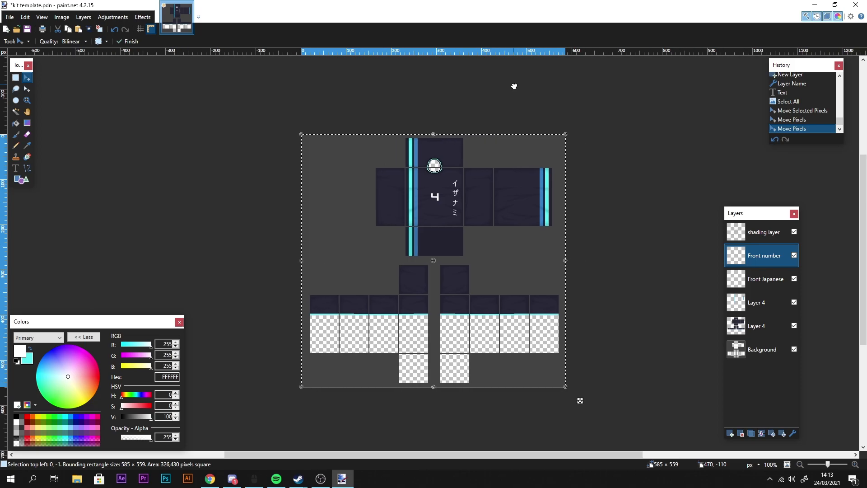
{"action": "scroll", "coordinate": [519, 88], "scroll_direction": "up", "scroll_amount": 2}
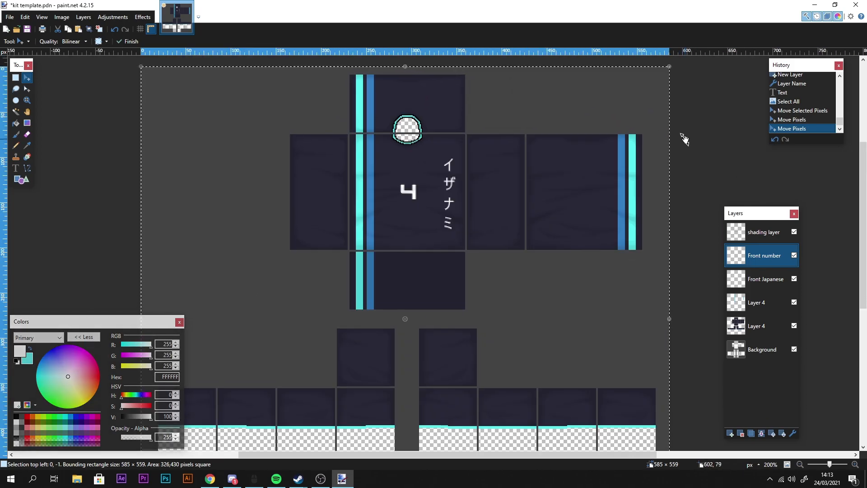
{"action": "key", "text": "Up"}
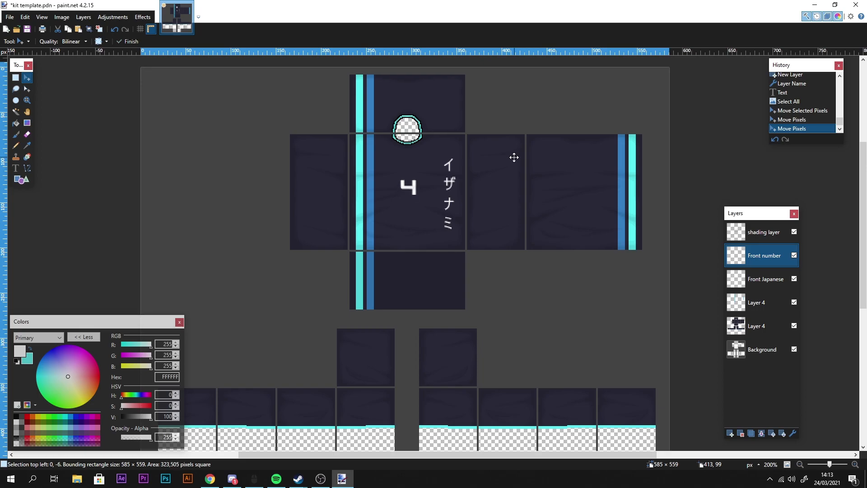
{"action": "key", "text": "Up"}
{"action": "key", "text": "Left"}
{"action": "scroll", "coordinate": [514, 157], "scroll_direction": "down", "scroll_amount": 2}
{"action": "key", "text": "Right"}
{"action": "key", "text": "Left"}
{"action": "scroll", "coordinate": [514, 158], "scroll_direction": "down", "scroll_amount": 1}
{"action": "scroll", "coordinate": [514, 157], "scroll_direction": "up", "scroll_amount": 2}
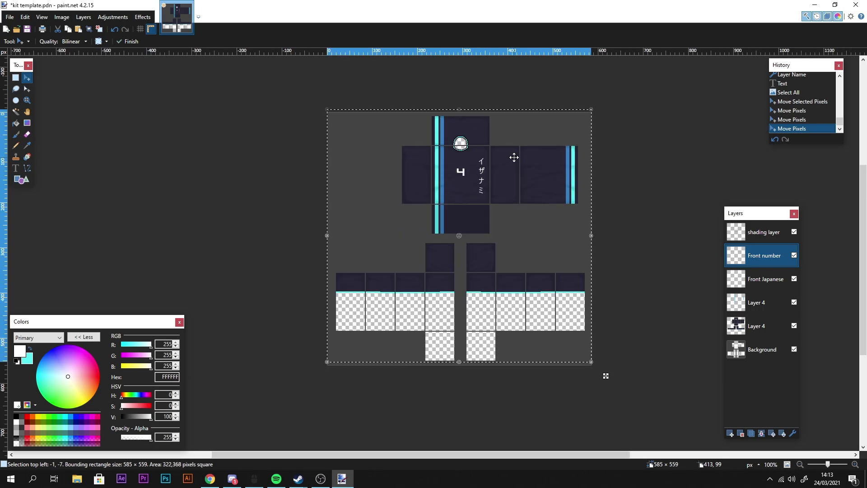
{"action": "key", "text": "Right"}
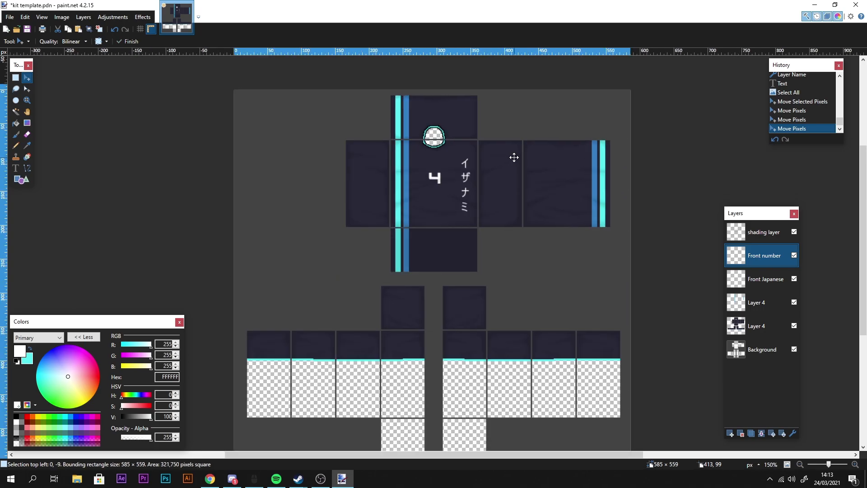
{"action": "scroll", "coordinate": [514, 158], "scroll_direction": "down", "scroll_amount": 3}
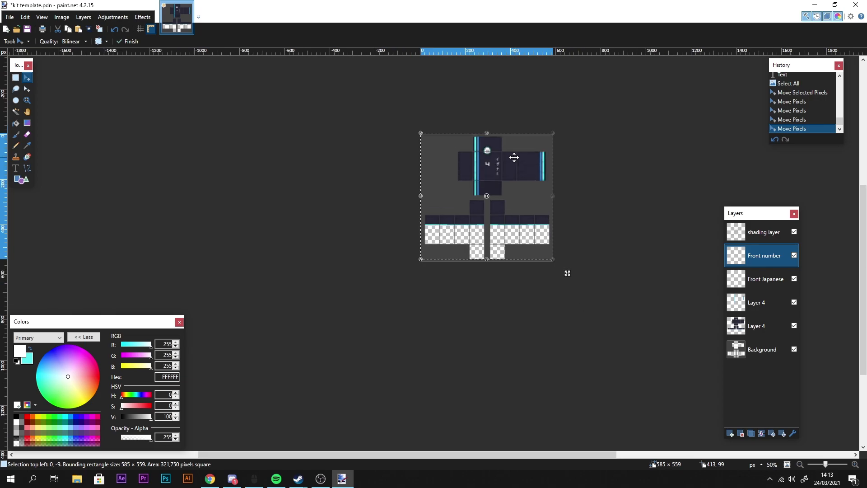
{"action": "key", "text": "ctrl+d"}
- Add a new layer above Front number and name it "Back Number"
{"action": "scroll", "coordinate": [514, 157], "scroll_direction": "up", "scroll_amount": 4}
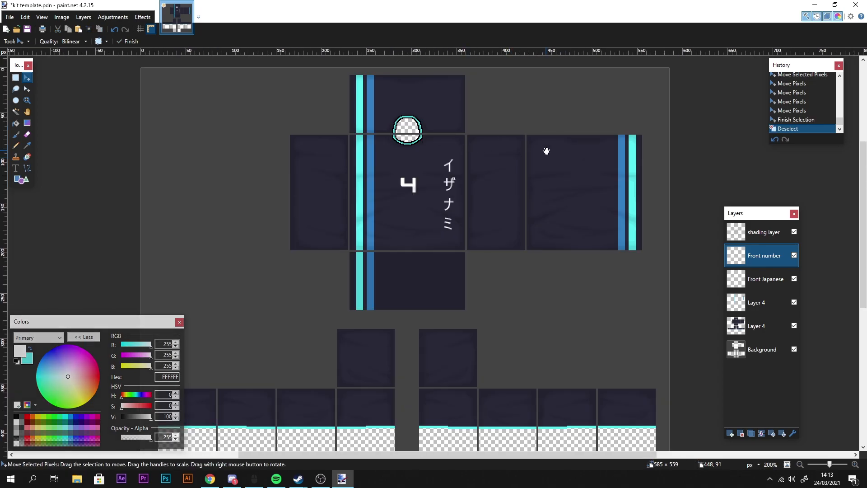
{"action": "left_click_drag", "start_coordinate": [547, 150], "coordinate": [472, 147]}
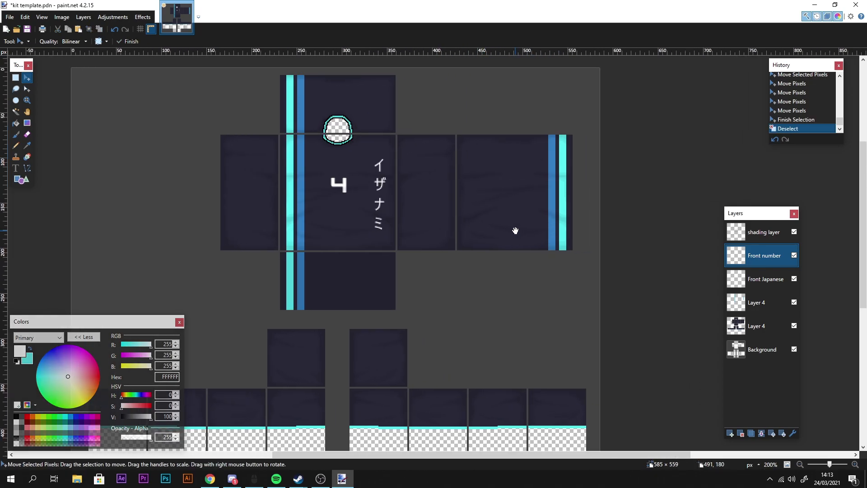
{"action": "left_click", "coordinate": [730, 434]}
{"action": "double_click", "coordinate": [763, 255]}
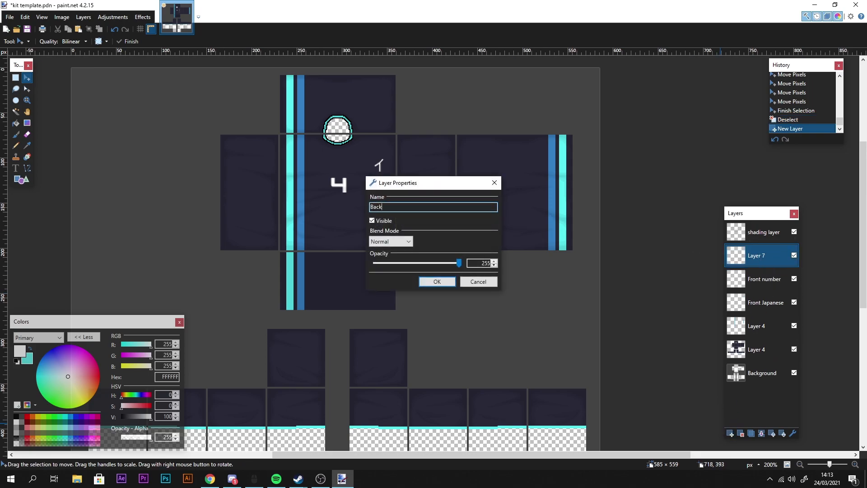
{"action": "key", "text": "Menu"}
{"action": "key", "text": "Escape"}
{"action": "type", "text": "Back Number"}
{"action": "key", "text": "Return"}
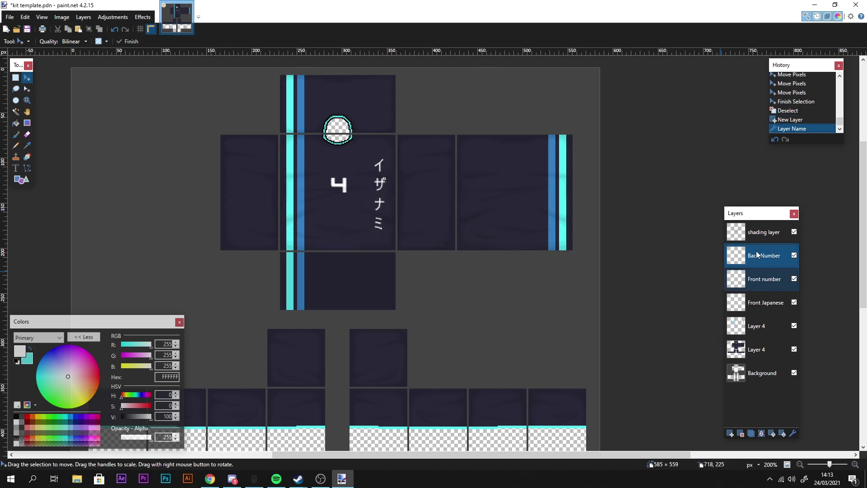
- Toggle the Front Japanese, Front number and Back Number layers off and on to check what each contains
{"action": "left_click", "coordinate": [794, 302]}
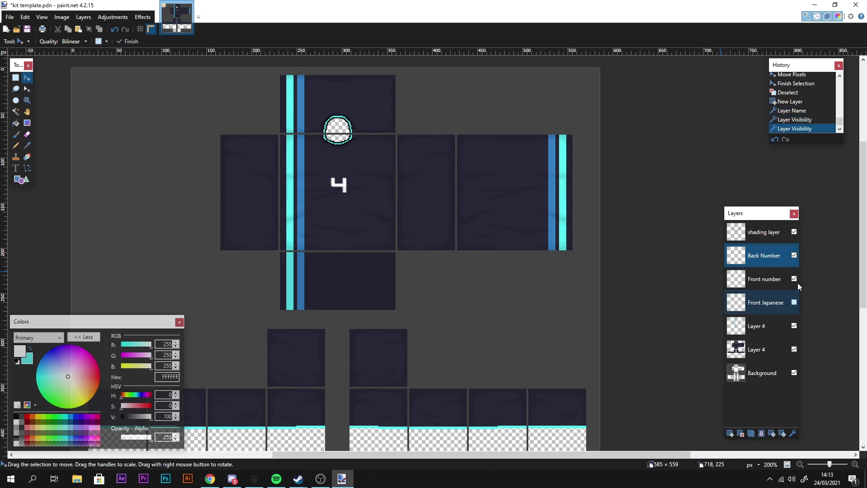
{"action": "left_click", "coordinate": [793, 302]}
{"action": "left_click", "coordinate": [794, 279]}
{"action": "left_click", "coordinate": [795, 279]}
{"action": "left_click", "coordinate": [794, 256]}
{"action": "left_click", "coordinate": [795, 255]}
- Try placing a 4 at font size 28 on the back torso panel in the Front number layer, and undo it
{"action": "left_click", "coordinate": [16, 168]}
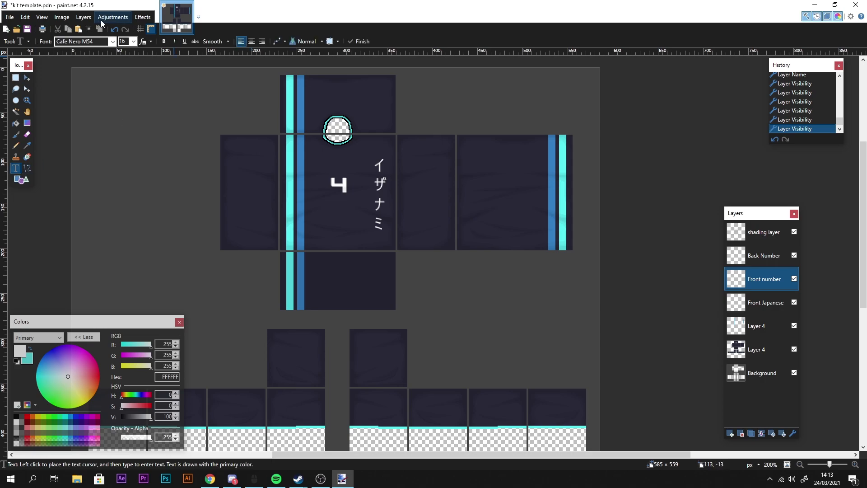
{"action": "left_click", "coordinate": [128, 42]}
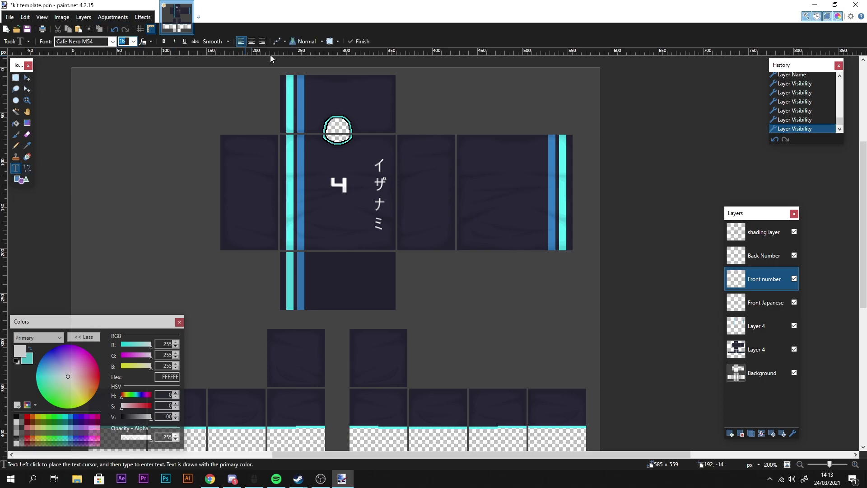
{"action": "left_click", "coordinate": [476, 217]}
{"action": "type", "text": "4"}
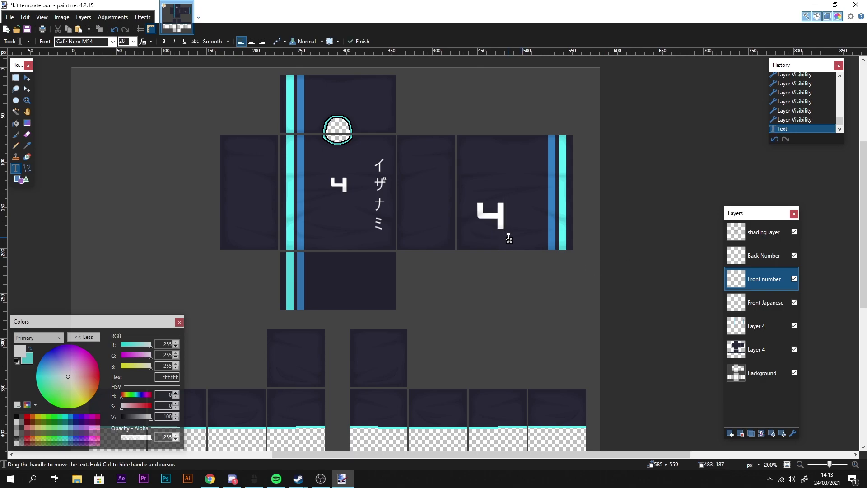
{"action": "left_click_drag", "start_coordinate": [509, 239], "coordinate": [533, 234]}
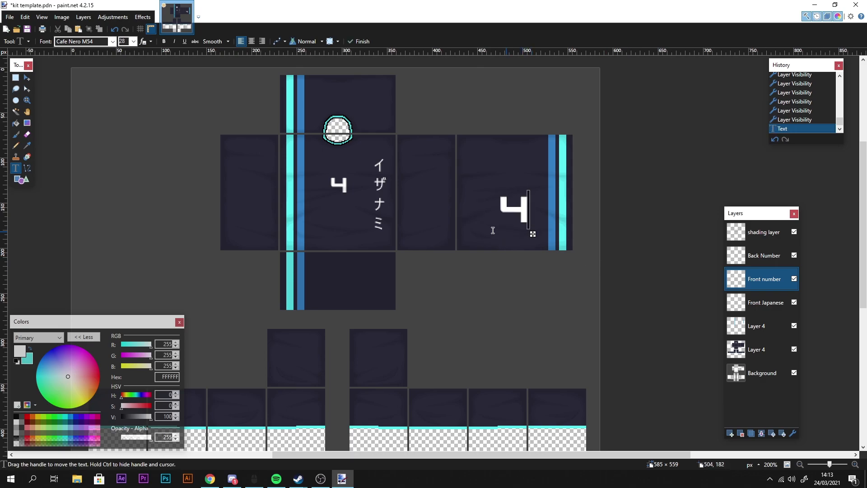
{"action": "left_click", "coordinate": [28, 79]}
{"action": "key", "text": "ctrl+a"}
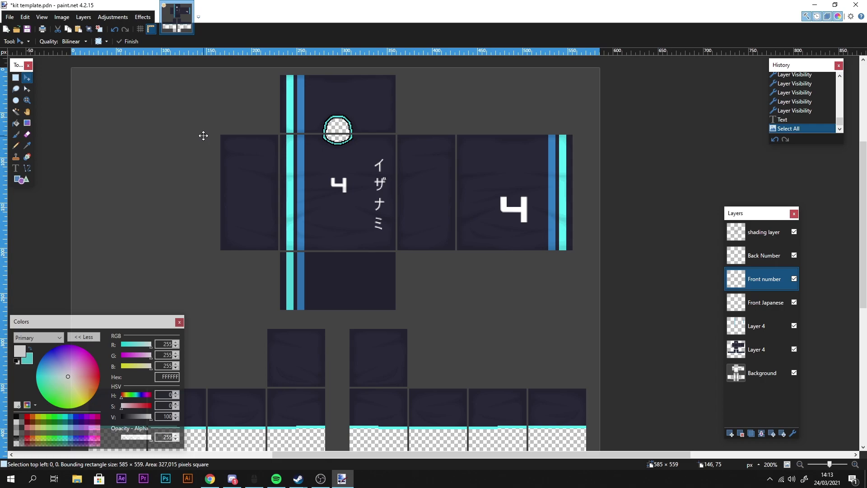
{"action": "left_click", "coordinate": [203, 136]}
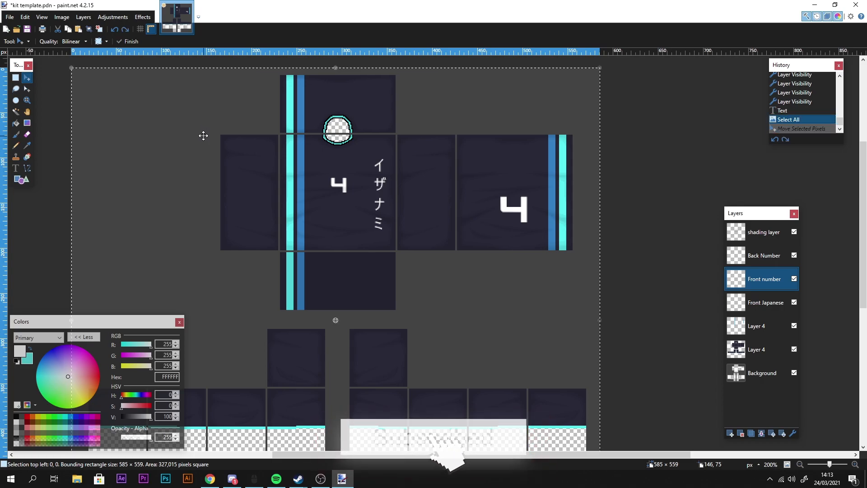
{"action": "key", "text": "ctrl+z"}
{"action": "key", "text": "ctrl+z"}
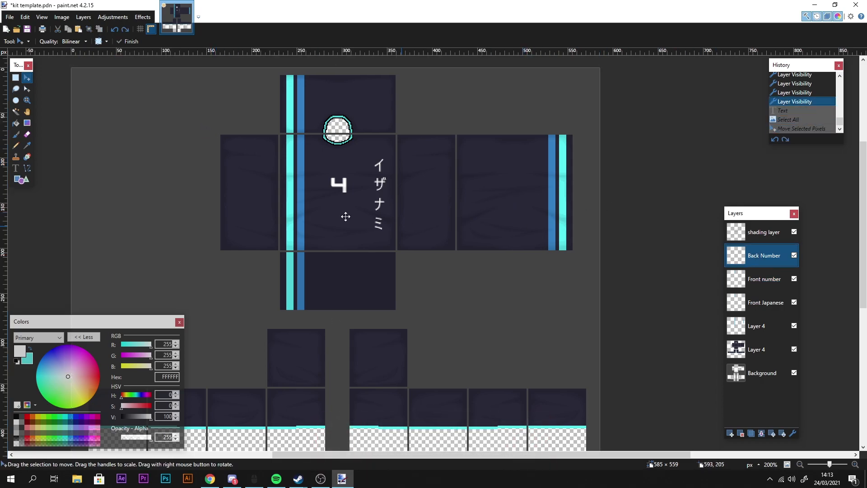
- Add the number 4 at font size 28 on the back torso panel, using the Back Number layer
{"action": "left_click", "coordinate": [16, 145]}
{"action": "left_click", "coordinate": [15, 168]}
{"action": "left_click", "coordinate": [526, 219]}
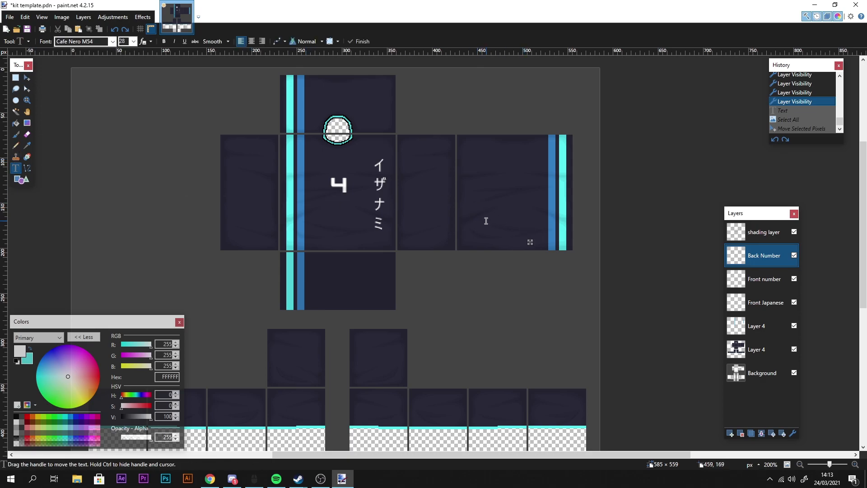
{"action": "type", "text": "4"}
{"action": "left_click_drag", "start_coordinate": [557, 240], "coordinate": [533, 236]}
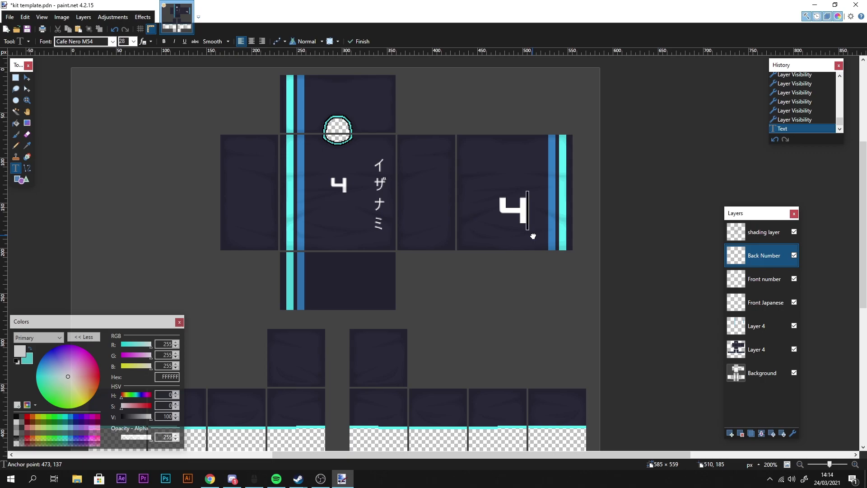
- Select everything on the Back Number layer and nudge the 4 upward and sideways to center it on the back torso panel
{"action": "left_click", "coordinate": [26, 78]}
{"action": "key", "text": "ctrl+a"}
{"action": "key", "text": "Up"}
{"action": "key", "text": "Up"}
{"action": "key", "text": "Right"}
{"action": "key", "text": "Right"}
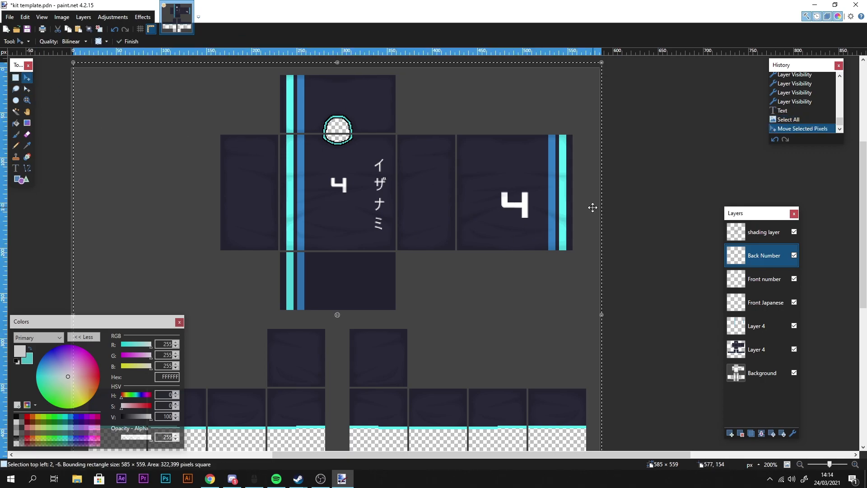
{"action": "scroll", "coordinate": [445, 173], "scroll_direction": "down", "scroll_amount": 1}
{"action": "key", "text": "Left"}
{"action": "key", "text": "Left"}
{"action": "scroll", "coordinate": [444, 173], "scroll_direction": "up", "scroll_amount": 1}
{"action": "key", "text": "Up"}
{"action": "key", "text": "Up"}
{"action": "key", "text": "Up"}
{"action": "key", "text": "Up"}
{"action": "key", "text": "Up"}
{"action": "key", "text": "Left"}
- Cut the back 4 and replace it with a 4 at font size 34 on the back torso panel
{"action": "key", "text": "ctrl+x"}
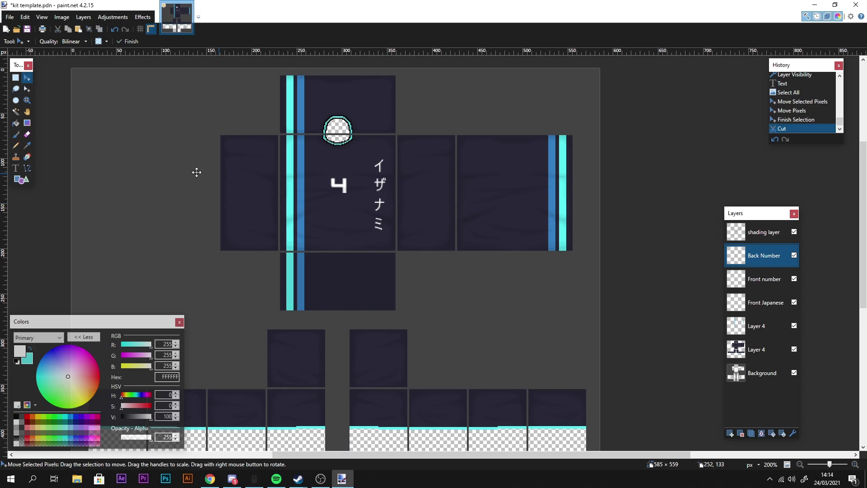
{"action": "left_click", "coordinate": [16, 168]}
{"action": "left_click", "coordinate": [130, 42]}
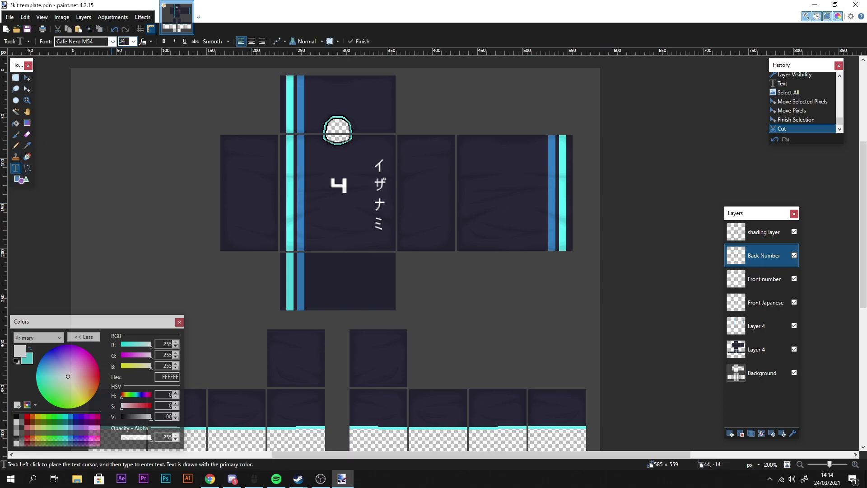
{"action": "left_click", "coordinate": [502, 202]}
{"action": "type", "text": "4"}
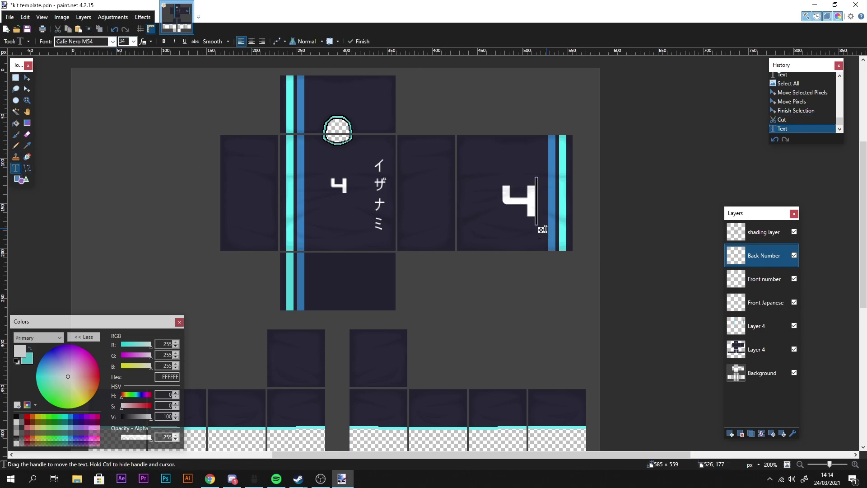
- Select everything on the Back Number layer, nudge the 4 by 4 px up and 1 px left, and deselect
{"action": "left_click", "coordinate": [27, 78]}
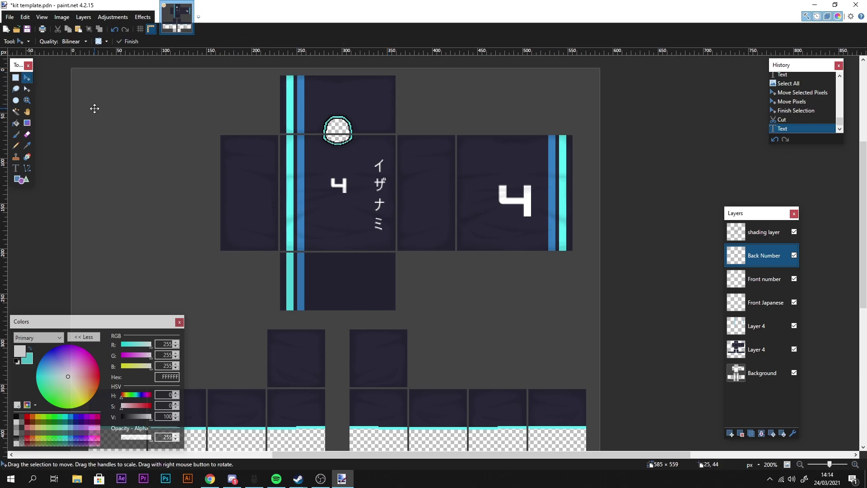
{"action": "key", "text": "ctrl+a"}
{"action": "scroll", "coordinate": [94, 109], "scroll_direction": "down", "scroll_amount": 3, "text": "ctrl"}
{"action": "scroll", "coordinate": [95, 108], "scroll_direction": "up", "scroll_amount": 1, "text": "ctrl"}
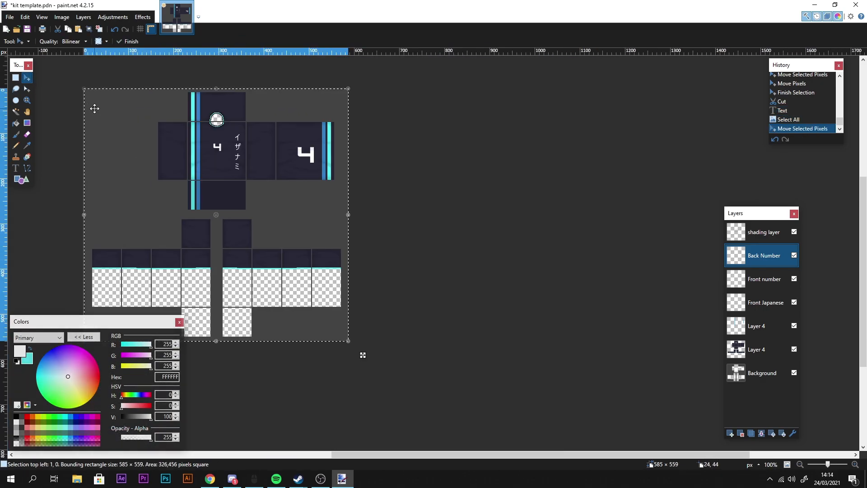
{"action": "key", "text": "Up"}
{"action": "key", "text": "Up"}
{"action": "key", "text": "Up"}
{"action": "key", "text": "Up"}
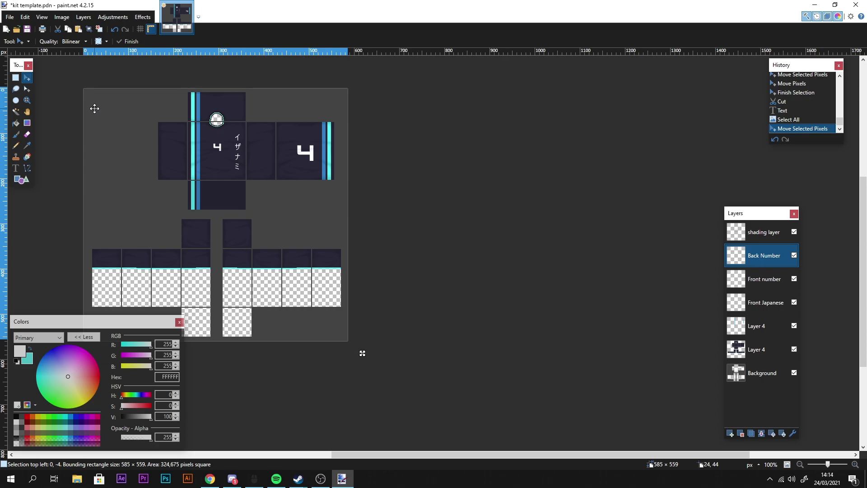
{"action": "key", "text": "Left"}
{"action": "scroll", "coordinate": [94, 108], "scroll_direction": "up", "scroll_amount": 1, "text": "ctrl"}
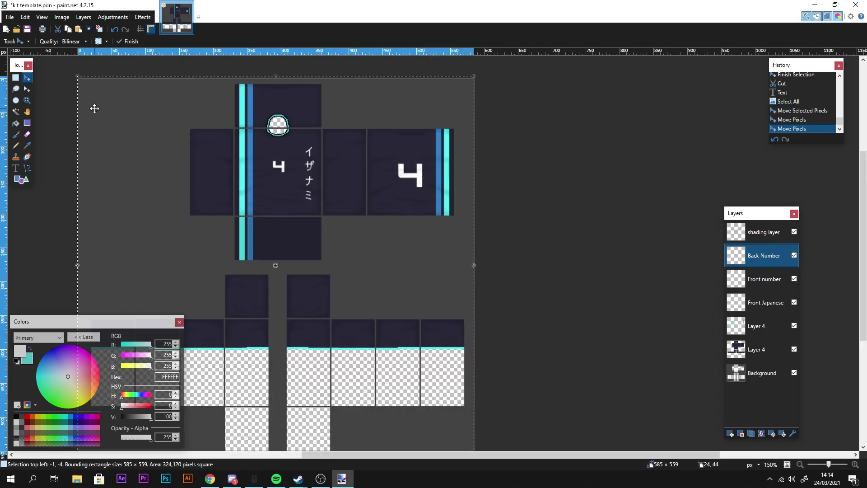
{"action": "key", "text": "ctrl+d"}
- Add a new layer above Back Number and name it "Name"
{"action": "scroll", "coordinate": [95, 108], "scroll_direction": "up", "scroll_amount": 1, "text": "ctrl"}
{"action": "left_click_drag", "start_coordinate": [404, 159], "coordinate": [379, 164]}
{"action": "left_click", "coordinate": [17, 158]}
{"action": "left_click", "coordinate": [16, 168]}
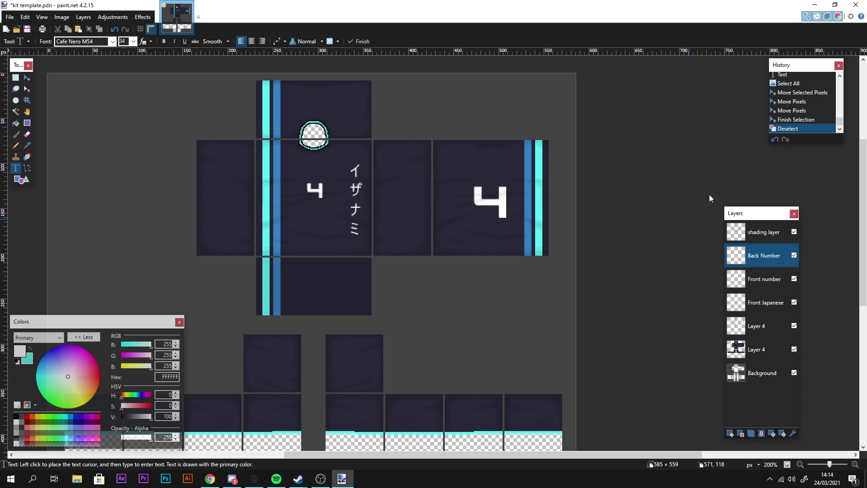
{"action": "left_click", "coordinate": [731, 434]}
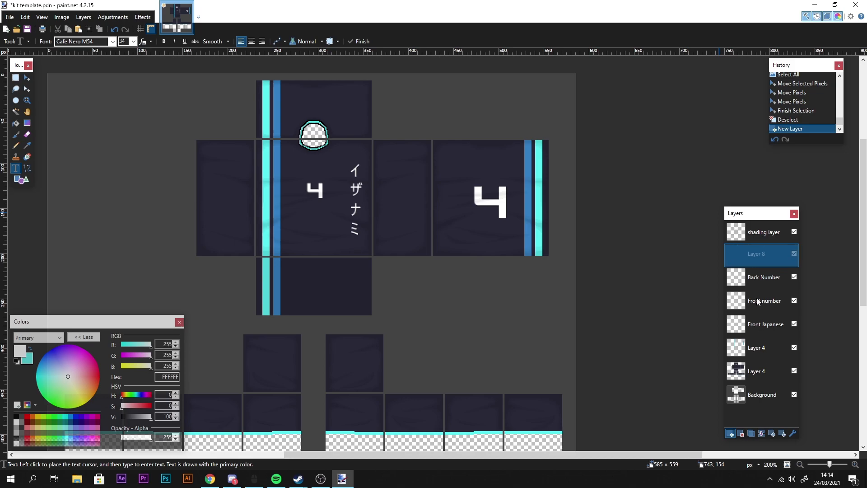
{"action": "double_click", "coordinate": [759, 262]}
{"action": "type", "text": "Name"}
{"action": "key", "text": "Return"}
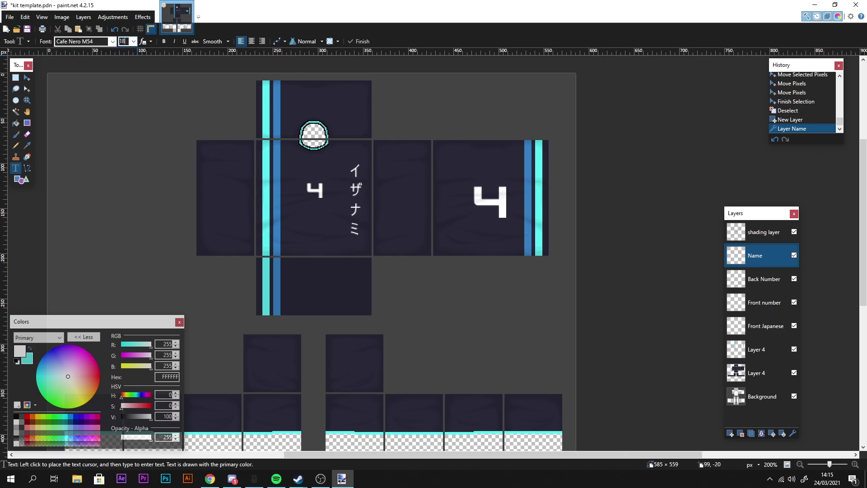
- Add the text "CREWW" at font size 18 on the Name layer and place it above the 4 on the back torso panel
{"action": "left_click", "coordinate": [444, 152]}
{"action": "type", "text": "CREWW"}
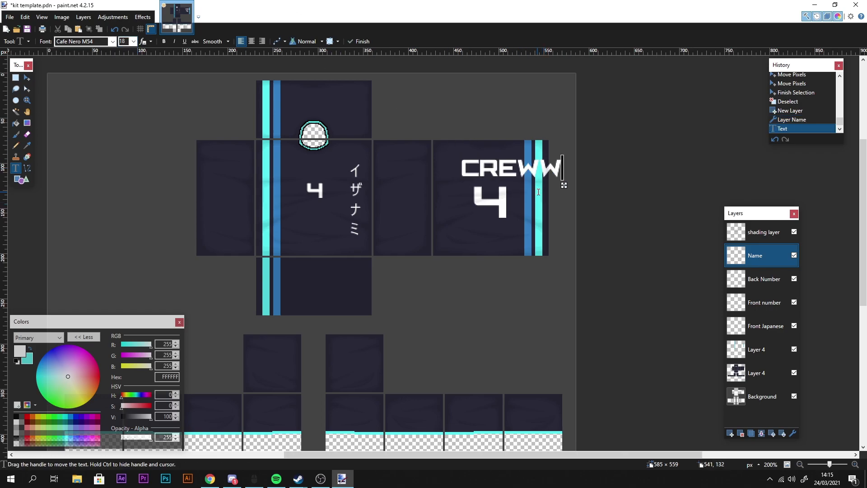
{"action": "left_click_drag", "start_coordinate": [563, 186], "coordinate": [545, 187]}
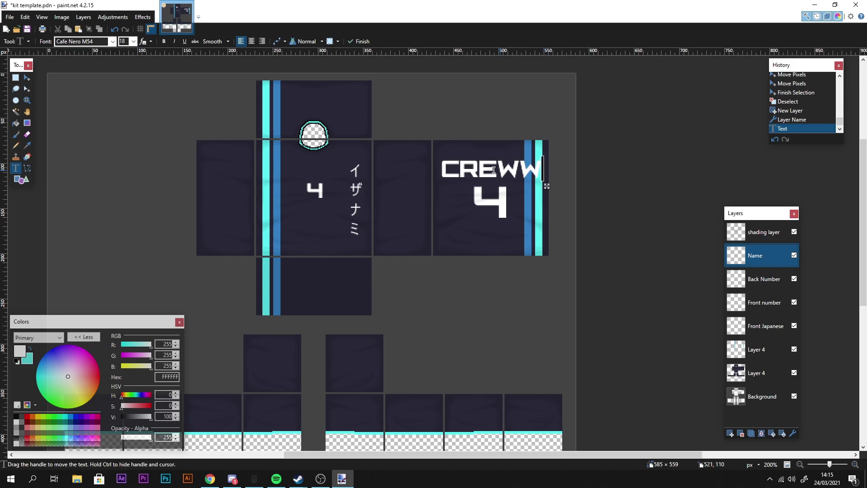
{"action": "left_click", "coordinate": [27, 77]}
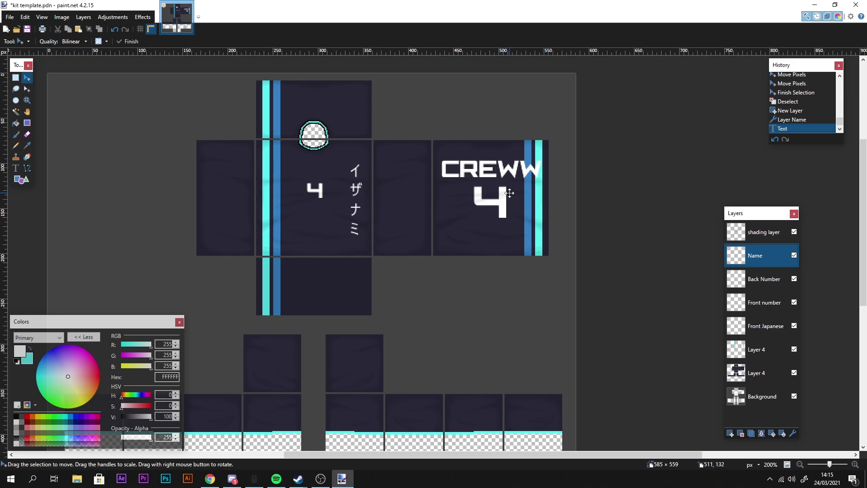
- Erase the "CREWW" lettering from the Name layer
{"action": "scroll", "coordinate": [510, 193], "scroll_direction": "down", "scroll_amount": 1}
{"action": "key", "text": "ctrl+a"}
{"action": "left_click", "coordinate": [455, 183]}
{"action": "key", "text": "Delete"}
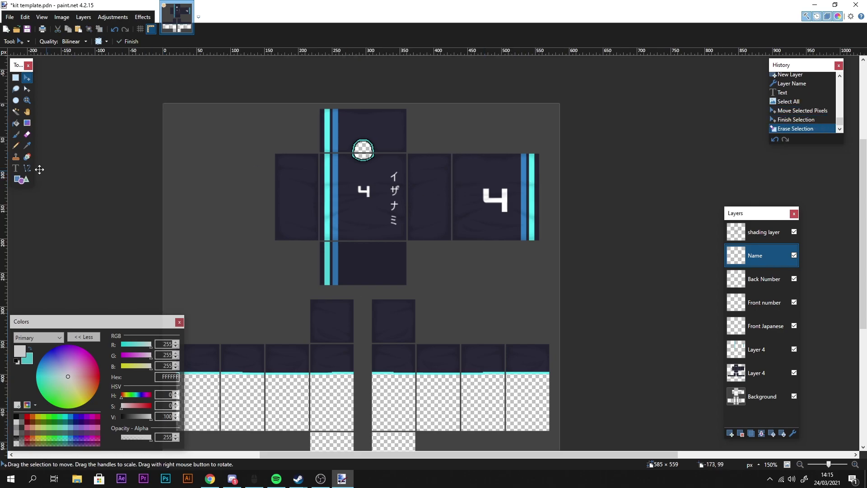
- Add the text "CREWW" at font size 14 on the Name layer and place it above the back 4
{"action": "left_click", "coordinate": [17, 168]}
{"action": "double_click", "coordinate": [123, 41]}
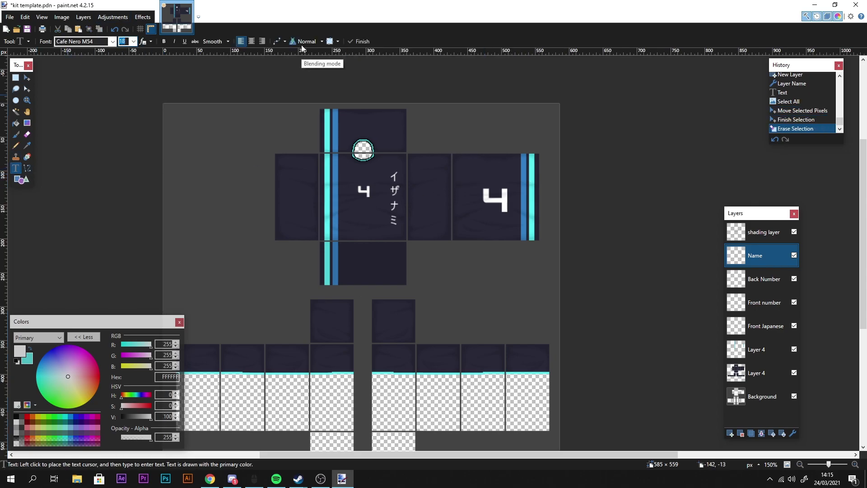
{"action": "type", "text": "14"}
{"action": "left_click", "coordinate": [472, 175]}
{"action": "type", "text": "CREWW"}
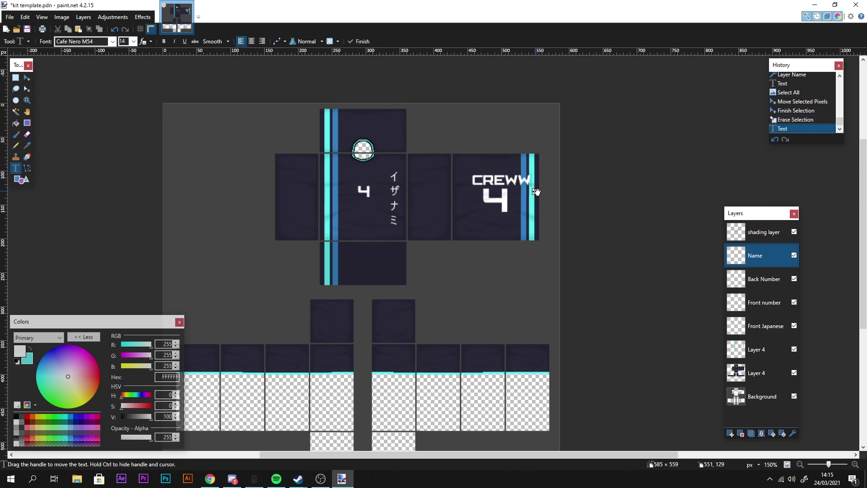
{"action": "left_click_drag", "start_coordinate": [536, 192], "coordinate": [533, 186]}
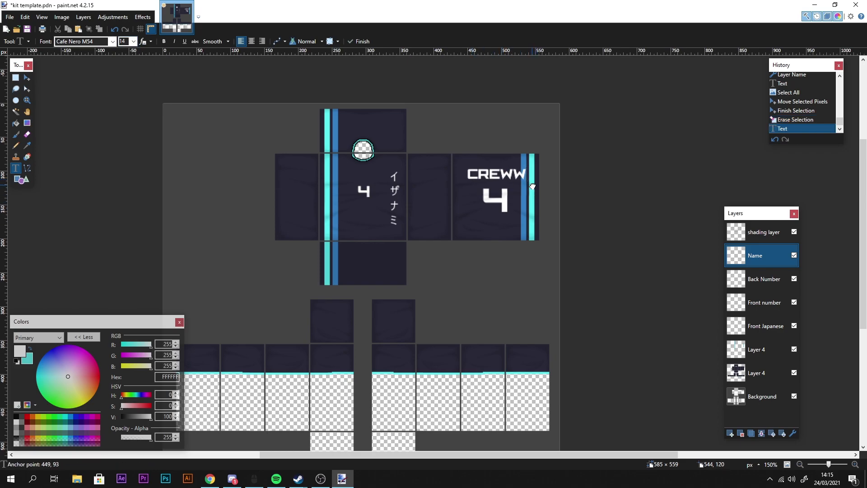
- Select everything on the Name layer, nudge the lettering to 1 px below its starting position, and deselect
{"action": "left_click", "coordinate": [28, 78]}
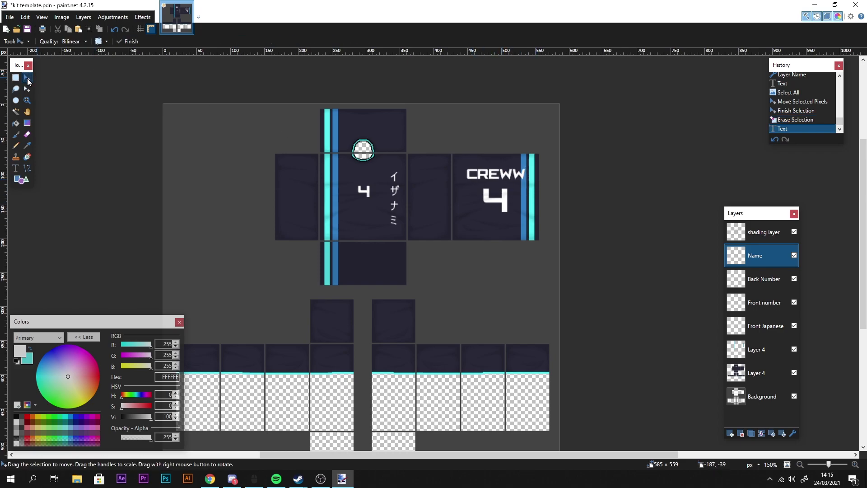
{"action": "key", "text": "ctrl+a"}
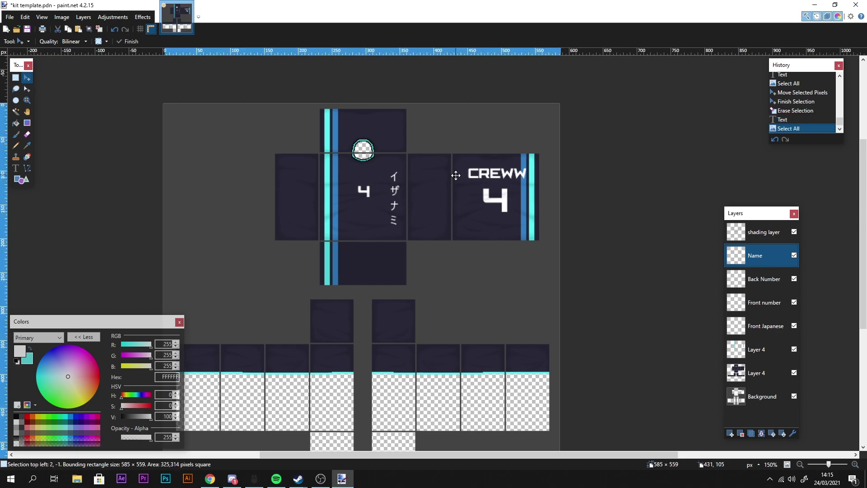
{"action": "key", "text": "Left"}
{"action": "key", "text": "Down"}
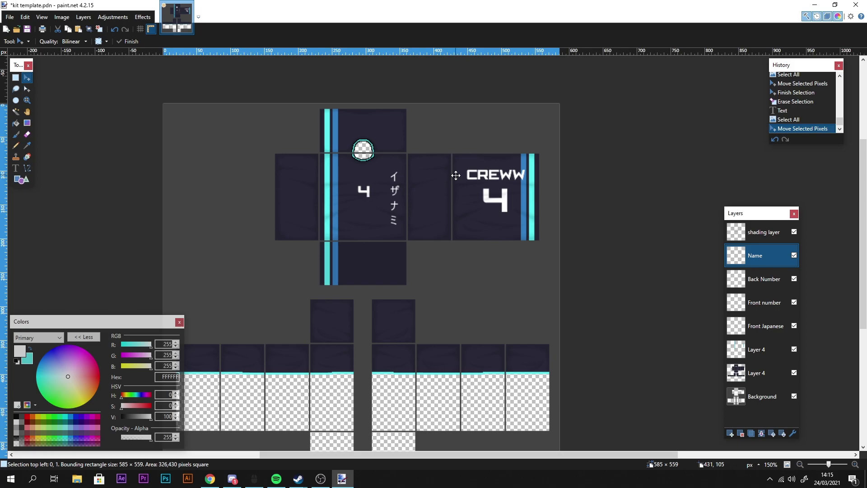
{"action": "key", "text": "ctrl+d"}
{"action": "scroll", "coordinate": [455, 175], "scroll_direction": "down", "scroll_amount": 3}
{"action": "scroll", "coordinate": [456, 176], "scroll_direction": "up", "scroll_amount": 4}
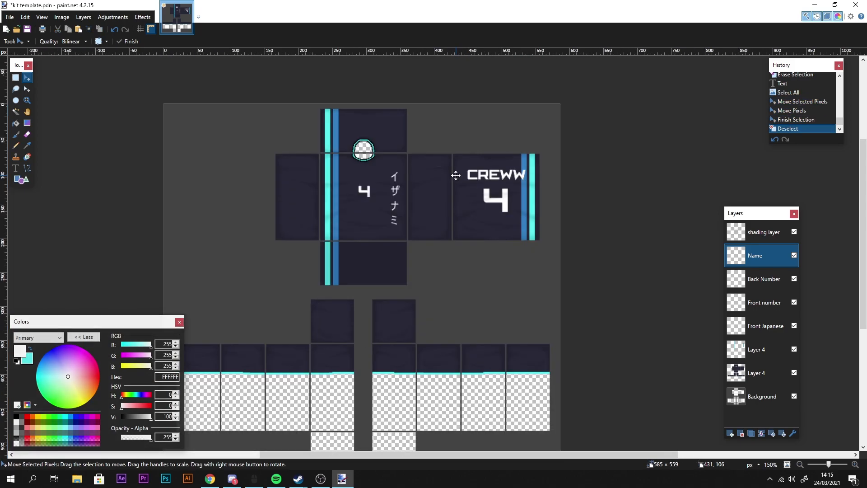
{"action": "scroll", "coordinate": [456, 175], "scroll_direction": "down", "scroll_amount": 2}
{"action": "scroll", "coordinate": [456, 176], "scroll_direction": "down", "scroll_amount": 2}
{"action": "scroll", "coordinate": [456, 175], "scroll_direction": "up", "scroll_amount": 3}
{"action": "scroll", "coordinate": [456, 175], "scroll_direction": "down", "scroll_amount": 1}
{"action": "scroll", "coordinate": [456, 176], "scroll_direction": "up", "scroll_amount": 1}
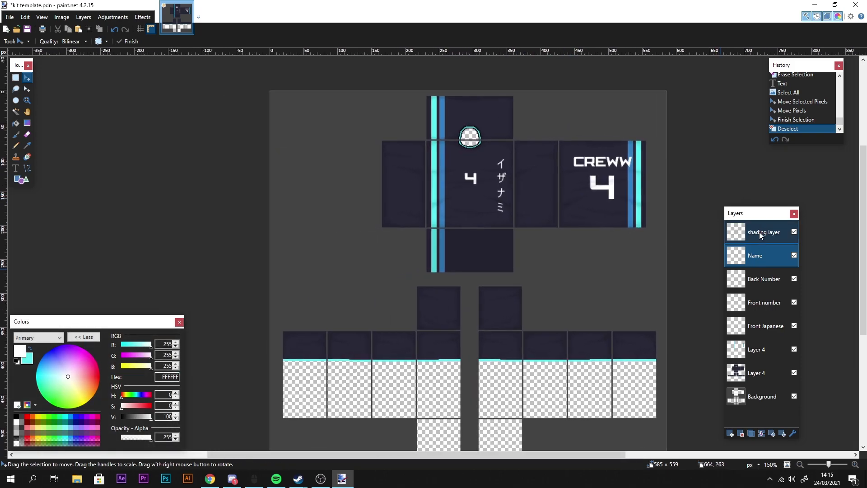
- Preview the shading layer at a reduced opacity of 146 and at 255, and close its layer properties
{"action": "double_click", "coordinate": [762, 235]}
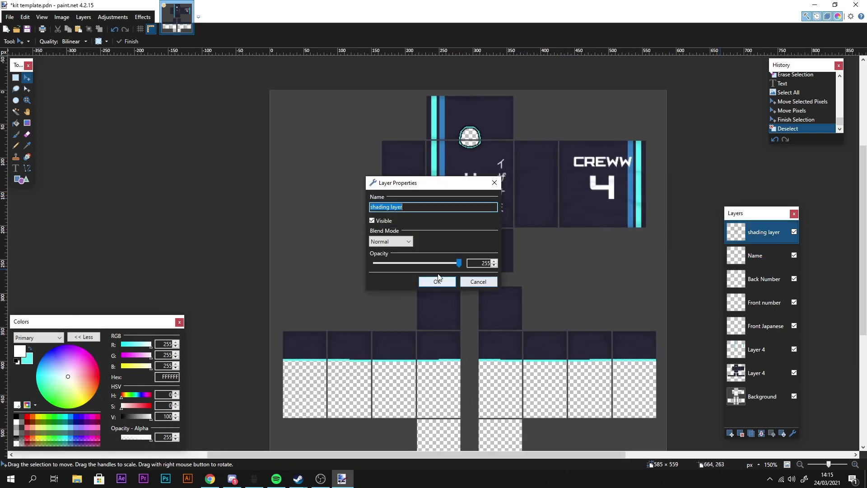
{"action": "left_click_drag", "start_coordinate": [459, 263], "coordinate": [428, 263]}
{"action": "left_click_drag", "start_coordinate": [432, 188], "coordinate": [565, 188]}
{"action": "left_click", "coordinate": [567, 282]}
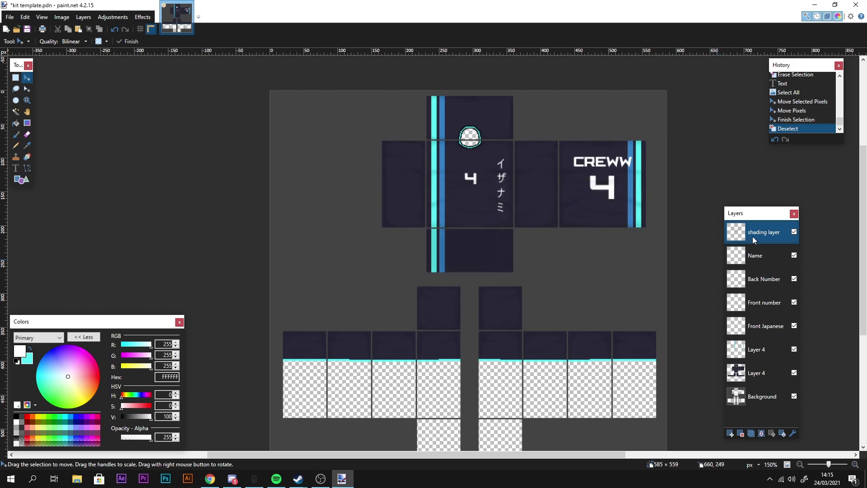
{"action": "double_click", "coordinate": [752, 237]}
{"action": "left_click_drag", "start_coordinate": [459, 262], "coordinate": [423, 264]}
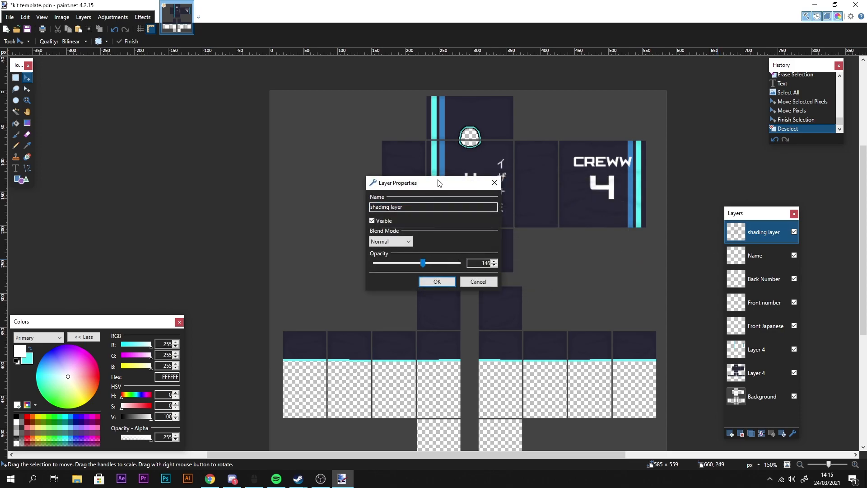
{"action": "left_click_drag", "start_coordinate": [441, 182], "coordinate": [694, 163]}
{"action": "left_click_drag", "start_coordinate": [675, 246], "coordinate": [713, 248]}
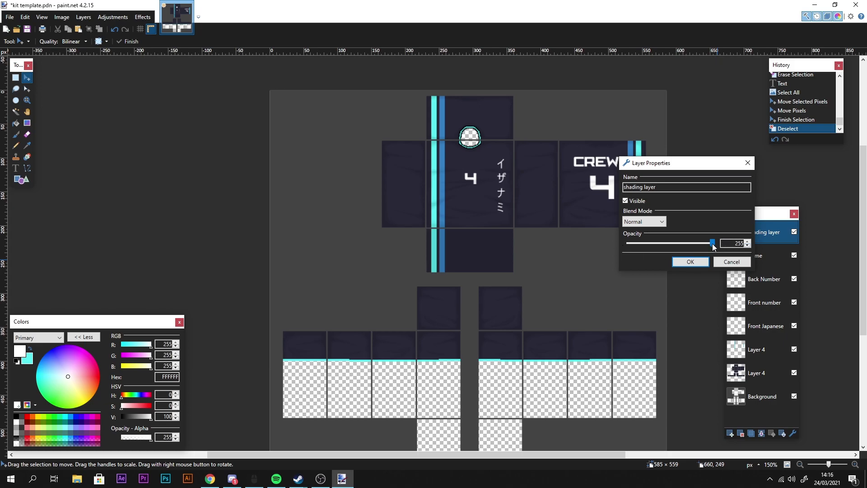
{"action": "left_click_drag", "start_coordinate": [713, 243], "coordinate": [673, 244]}
{"action": "left_click", "coordinate": [690, 262]}
{"action": "key", "text": "ctrl+a"}
{"action": "key", "text": "ctrl+d"}
{"action": "scroll", "coordinate": [587, 171], "scroll_direction": "down", "scroll_amount": 1}
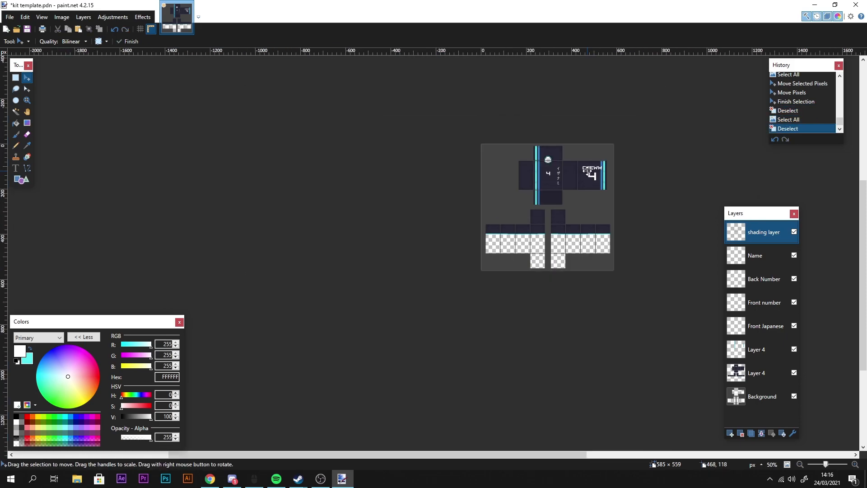
{"action": "scroll", "coordinate": [587, 171], "scroll_direction": "up", "scroll_amount": 1}
{"action": "left_click_drag", "start_coordinate": [601, 167], "coordinate": [559, 167]}
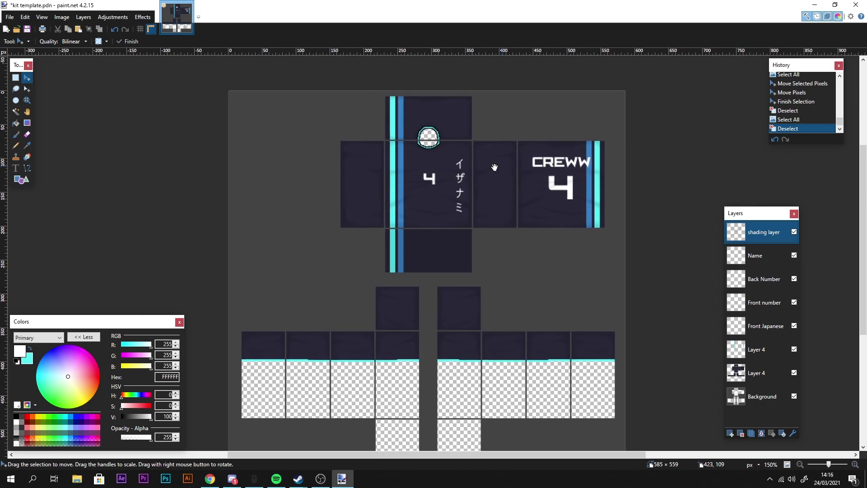
{"action": "left_click_drag", "start_coordinate": [482, 169], "coordinate": [494, 197]}
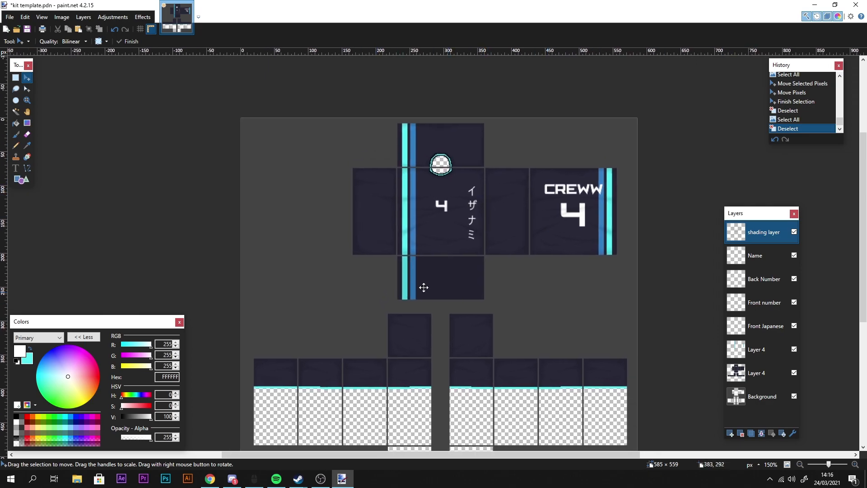
- Save the design as a new paint.net file named testjersey1.pdn in the ROBLOX Kits folder
{"action": "key", "text": "ctrl+shift+s"}
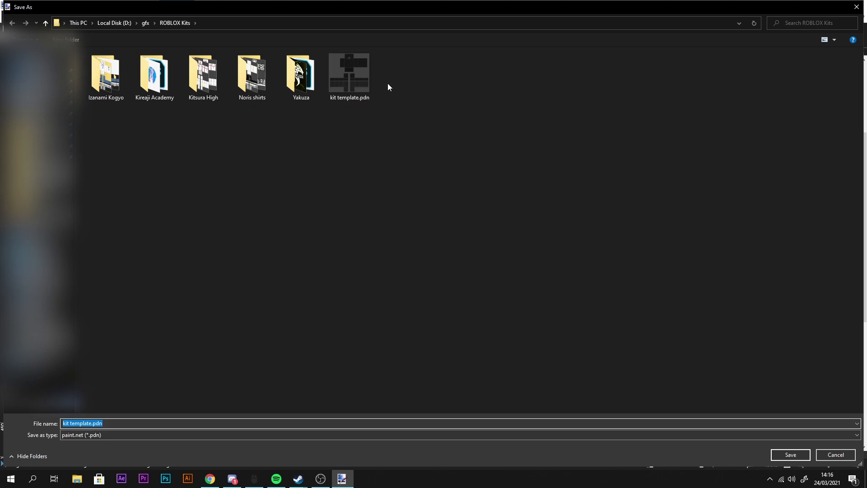
{"action": "left_click", "coordinate": [93, 423]}
{"action": "key", "text": "BackSpace"}
{"action": "key", "text": "BackSpace"}
{"action": "key", "text": "BackSpace"}
{"action": "key", "text": "BackSpace"}
{"action": "type", "text": "test"}
{"action": "key", "text": "Return"}
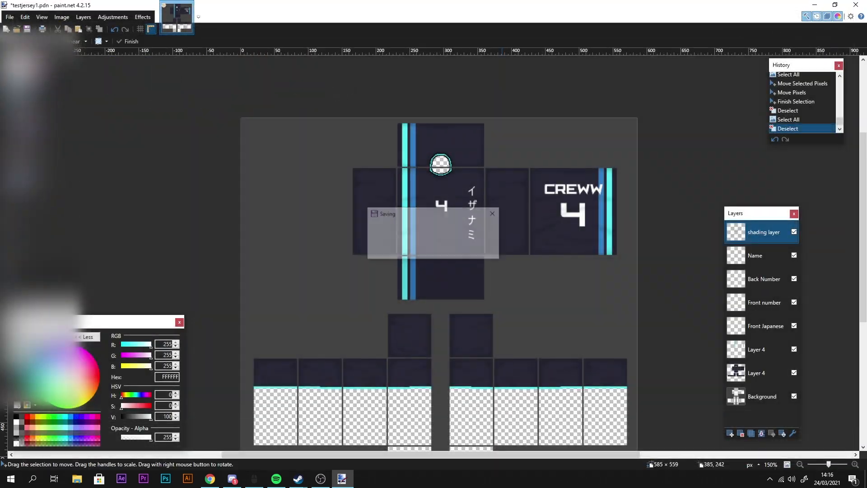
- Save a flattened PNG copy of the design as testjersey1.png in the ROBLOX Kits folder
{"action": "key", "text": "ctrl+shift+s"}
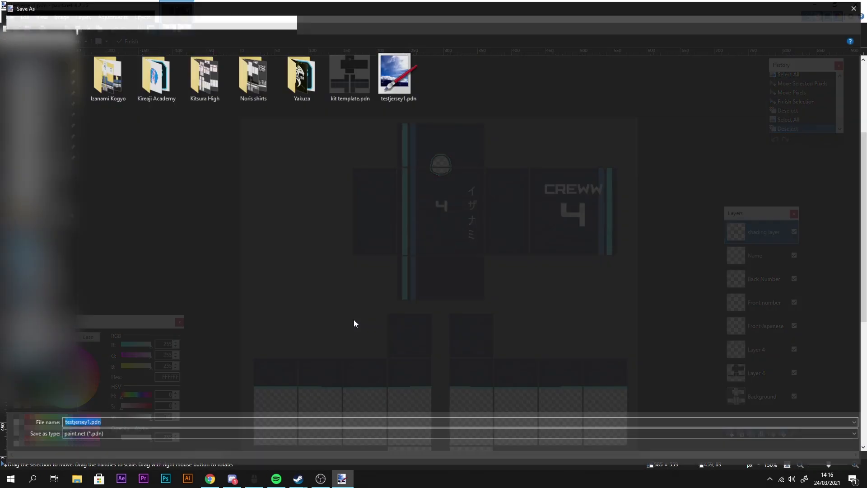
{"action": "left_click", "coordinate": [122, 434]}
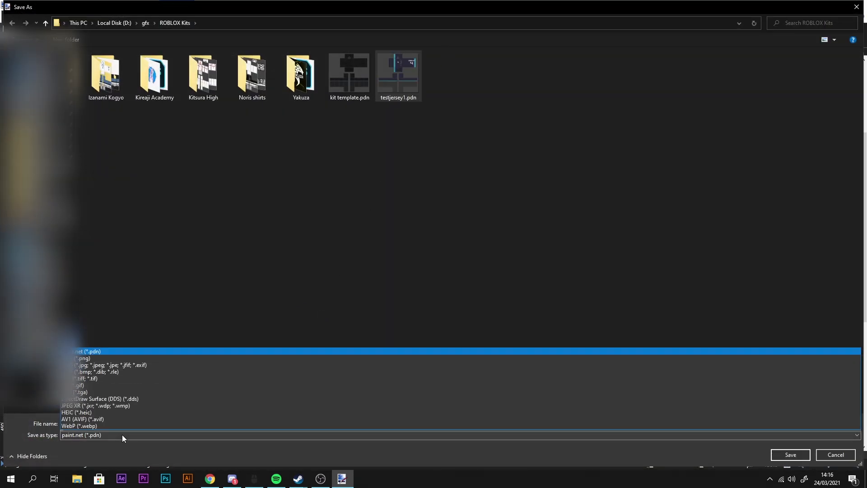
{"action": "left_click", "coordinate": [79, 364]}
{"action": "left_click", "coordinate": [96, 423]}
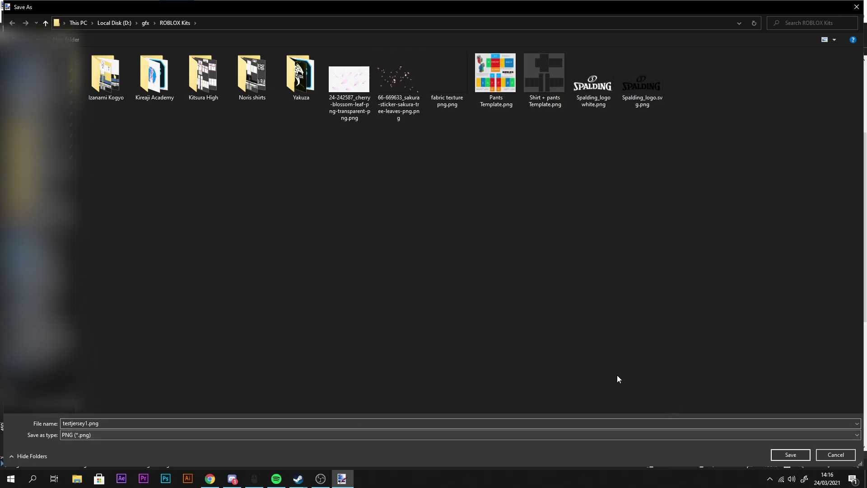
{"action": "left_click", "coordinate": [790, 454]}
{"action": "left_click", "coordinate": [504, 313]}
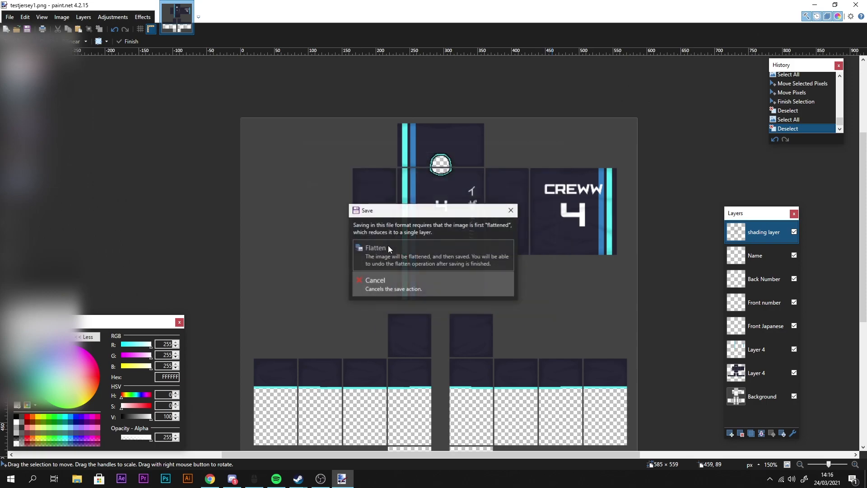
{"action": "left_click", "coordinate": [413, 250]}
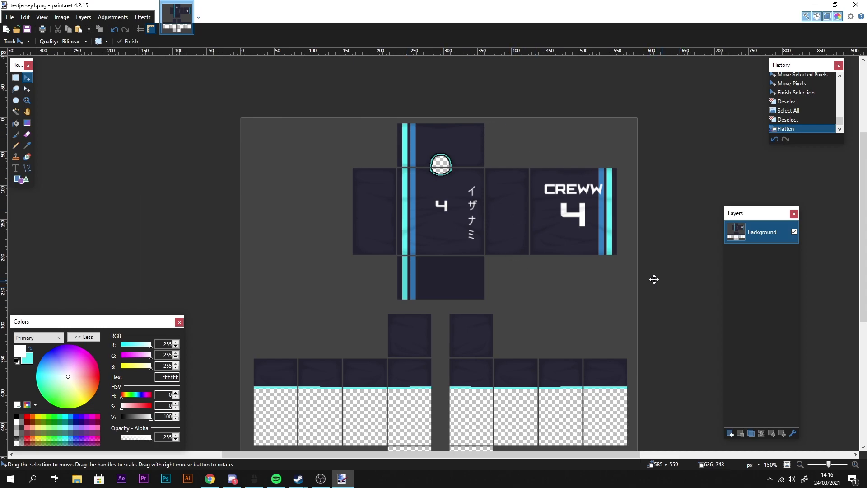
- Undo the flatten to bring back the separate layers, and make the shading layer active
{"action": "key", "text": "ctrl+z"}
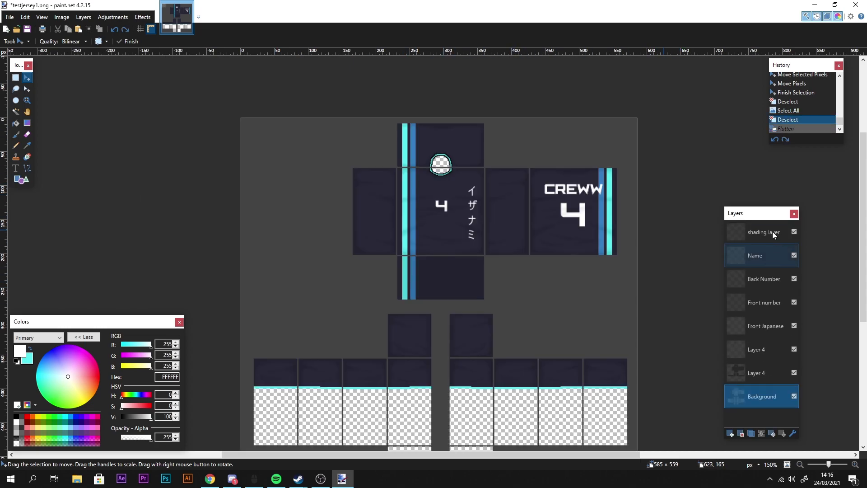
{"action": "left_click", "coordinate": [760, 237]}
{"action": "left_click", "coordinate": [759, 256]}
{"action": "left_click", "coordinate": [758, 283]}
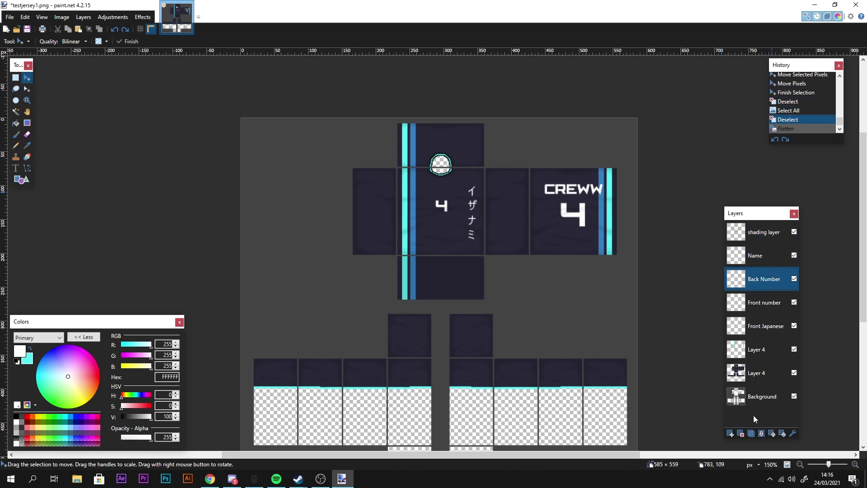
{"action": "left_click", "coordinate": [755, 395]}
{"action": "left_click", "coordinate": [762, 327]}
{"action": "left_click", "coordinate": [766, 277]}
{"action": "left_click", "coordinate": [765, 255]}
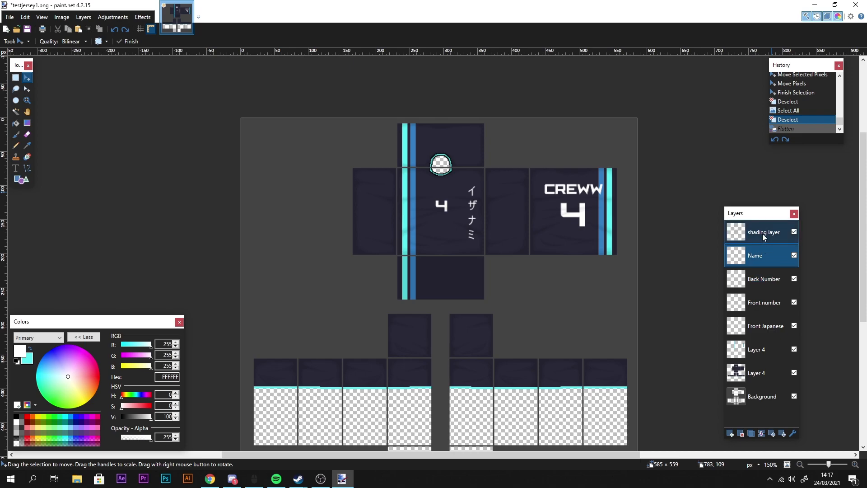
{"action": "left_click", "coordinate": [764, 234]}
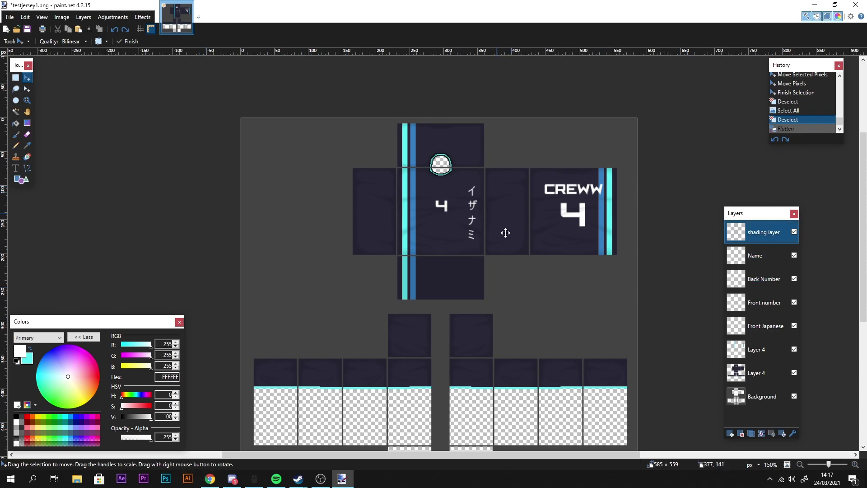
- Switch to Chrome and open the Shirts section of the Roblox Develop page
{"action": "mouse_move", "coordinate": [209, 483]}
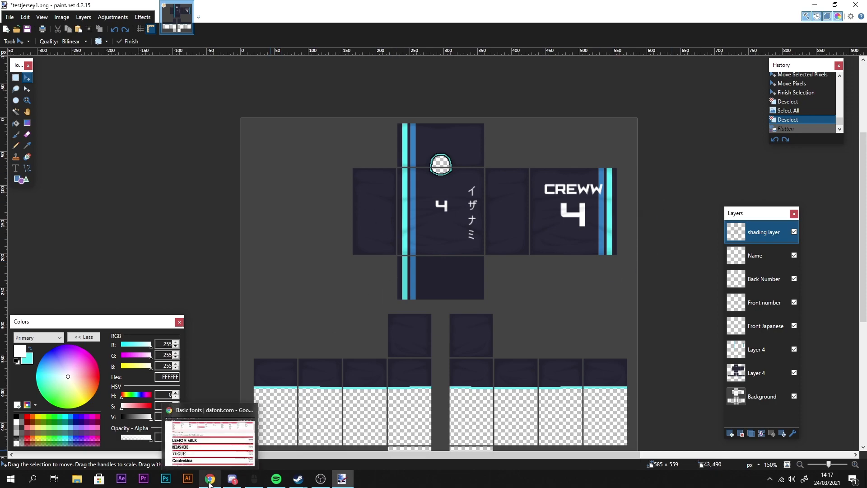
{"action": "left_click", "coordinate": [211, 438]}
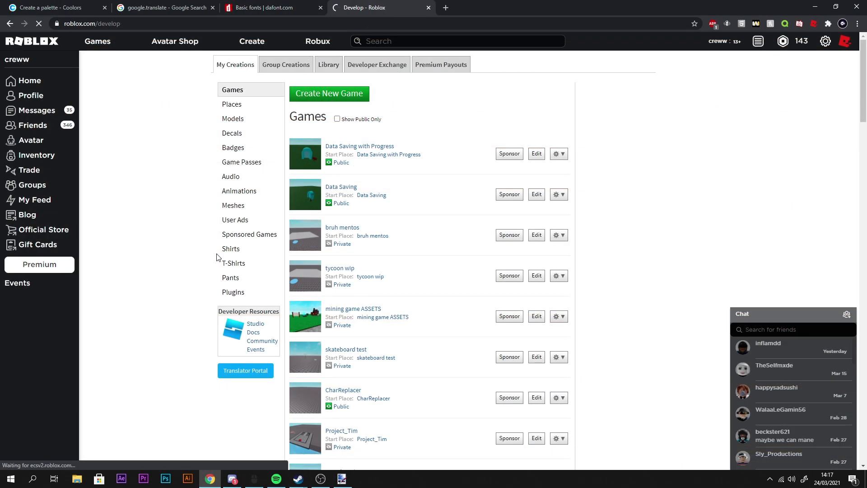
{"action": "left_click", "coordinate": [228, 249]}
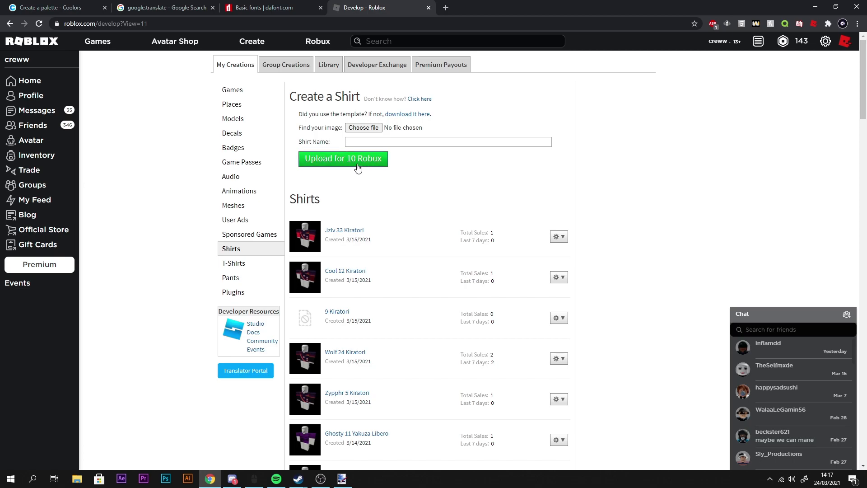
- Choose testjersey1.png from the gfx > ROBLOX Kits folder as the image for the new shirt
{"action": "left_click", "coordinate": [367, 129]}
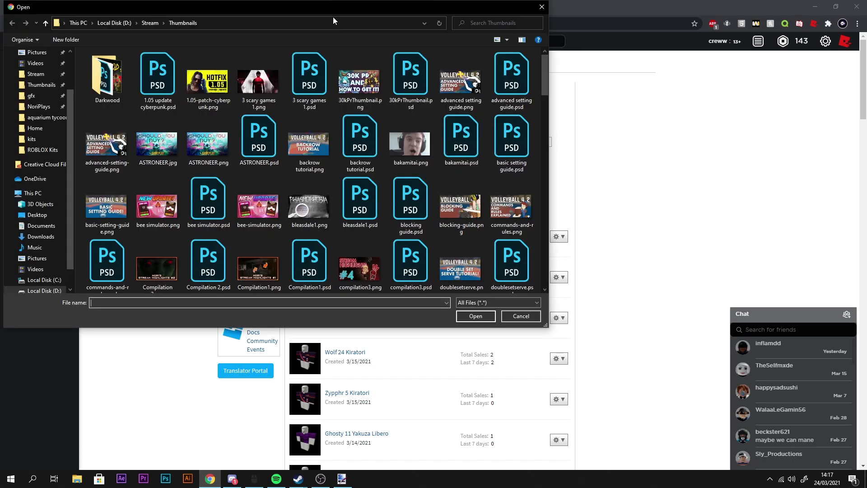
{"action": "left_click_drag", "start_coordinate": [333, 9], "coordinate": [408, 170]}
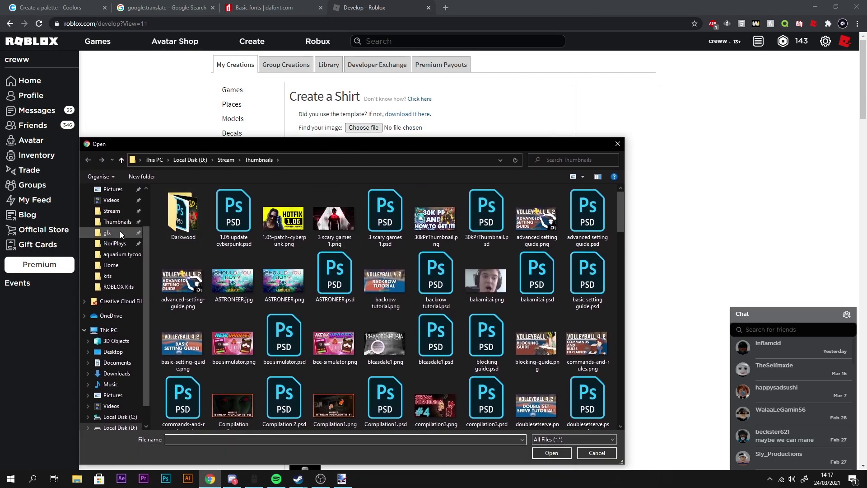
{"action": "left_click", "coordinate": [118, 233]}
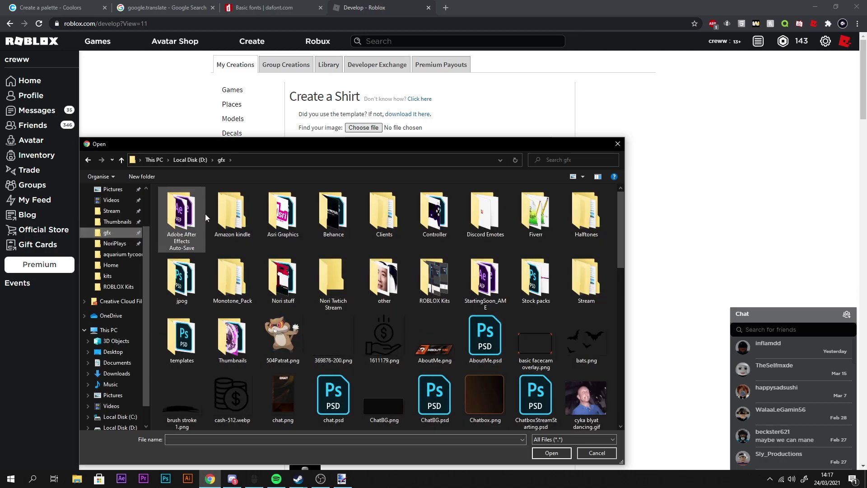
{"action": "double_click", "coordinate": [435, 282]}
{"action": "left_click", "coordinate": [441, 293]}
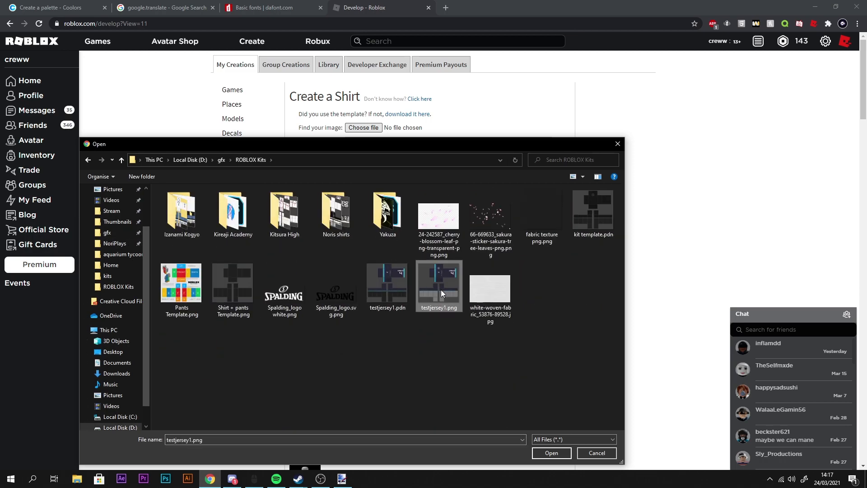
{"action": "left_click", "coordinate": [551, 453]}
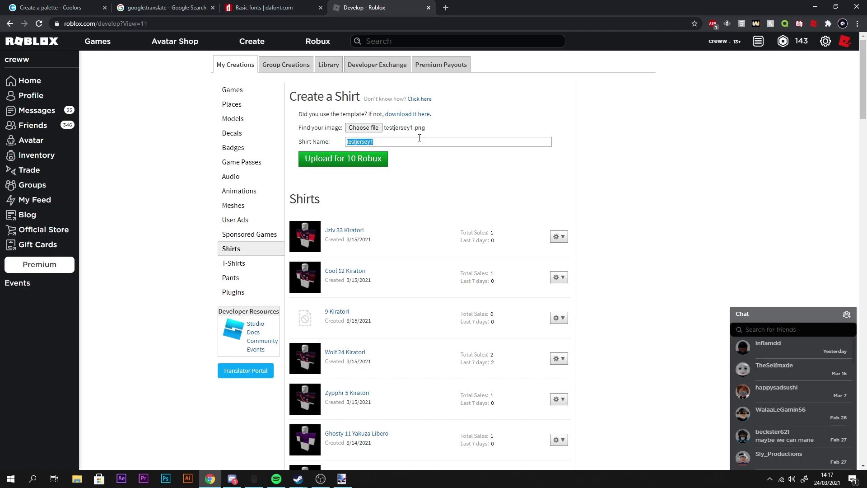
- Name the shirt YT Jersey and upload it for 10 Robux, approving the purchase
{"action": "type", "text": "YT"}
{"action": "left_click", "coordinate": [365, 160]}
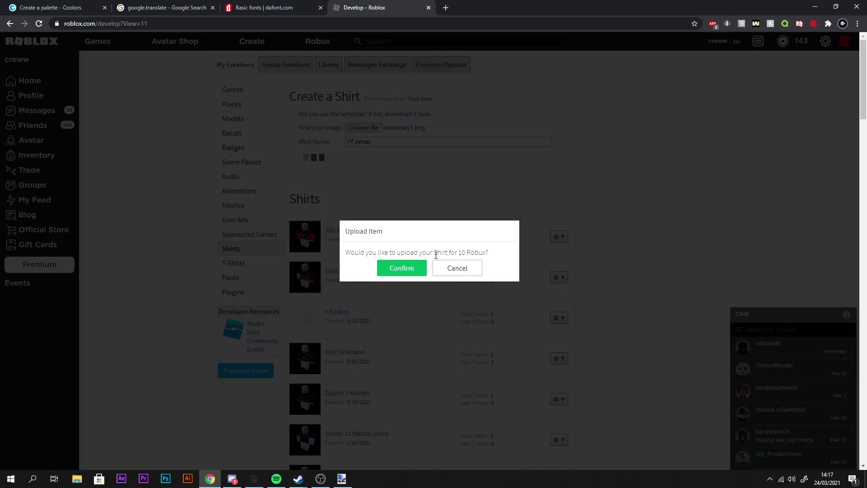
{"action": "left_click", "coordinate": [403, 273]}
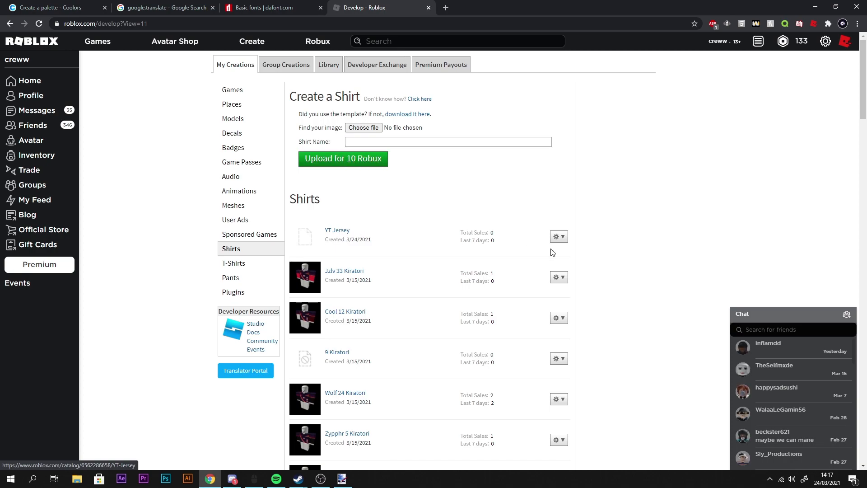
- Open the Avatar Editor and put the YT Jersey shirt on the avatar
{"action": "left_click", "coordinate": [558, 236]}
{"action": "left_click", "coordinate": [37, 140]}
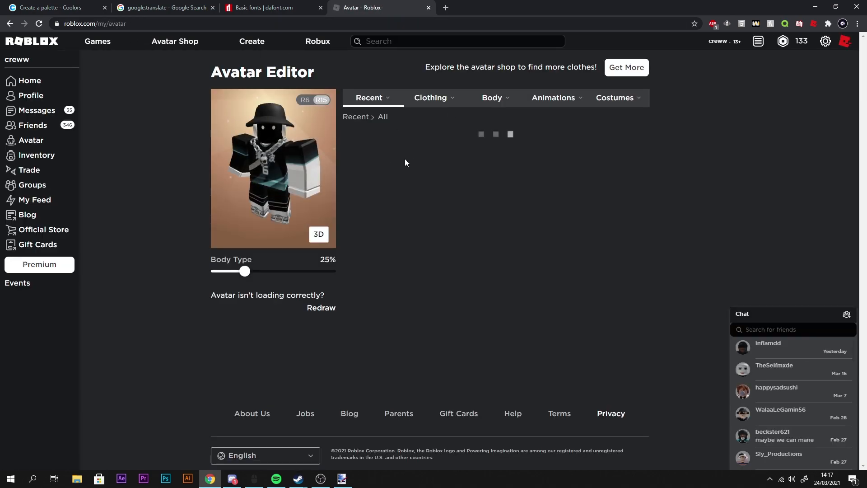
{"action": "left_click", "coordinate": [372, 162]}
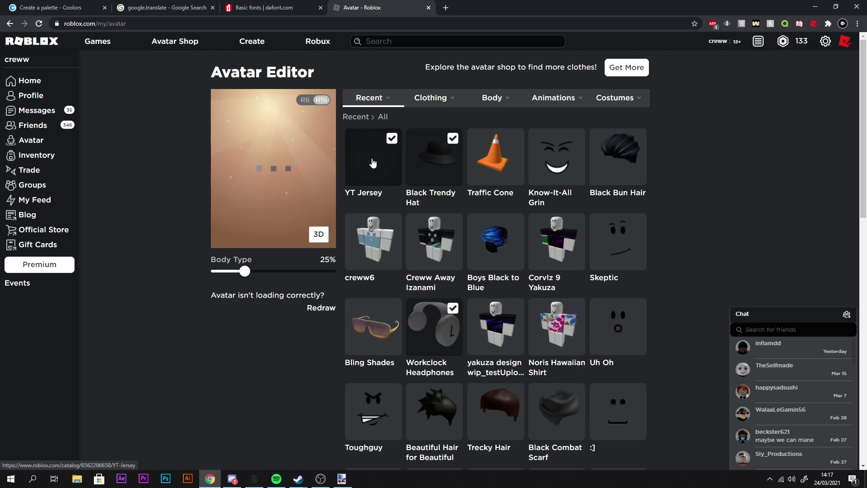
- Open Volleyball 4.2 from the recently played games and join the "recording videos" private server
{"action": "left_click", "coordinate": [28, 81]}
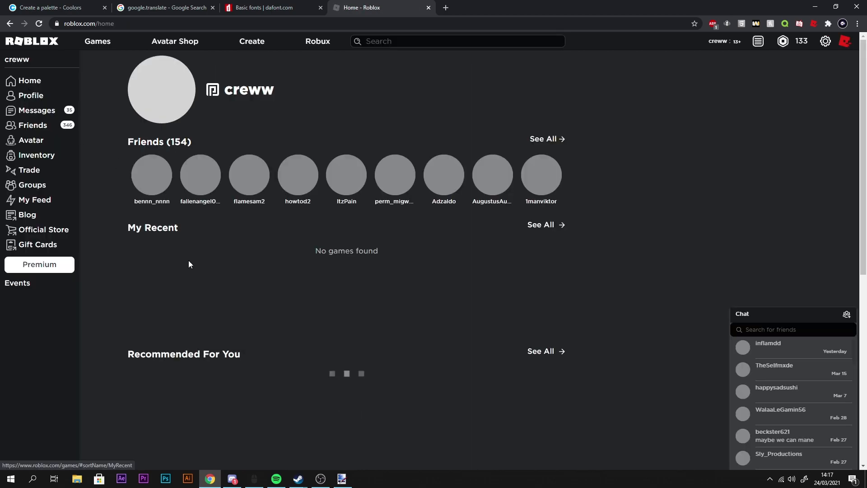
{"action": "left_click", "coordinate": [244, 284]}
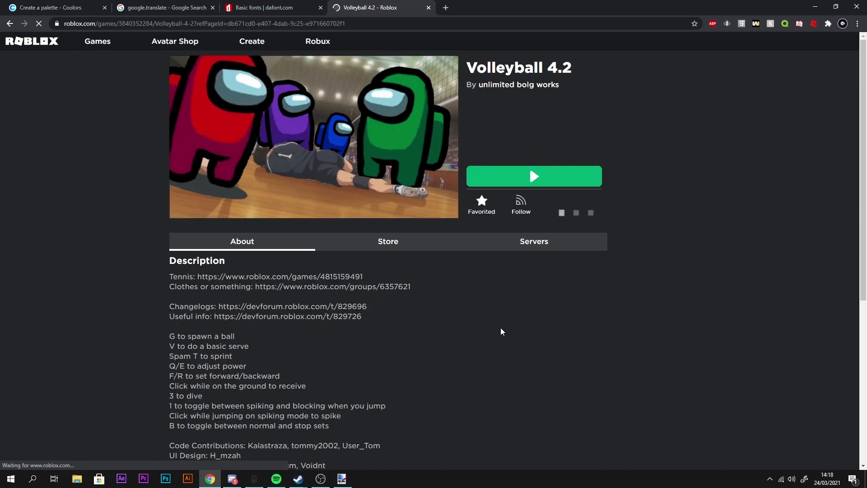
{"action": "left_click", "coordinate": [535, 242]}
{"action": "scroll", "coordinate": [221, 380], "scroll_direction": "down", "scroll_amount": 1}
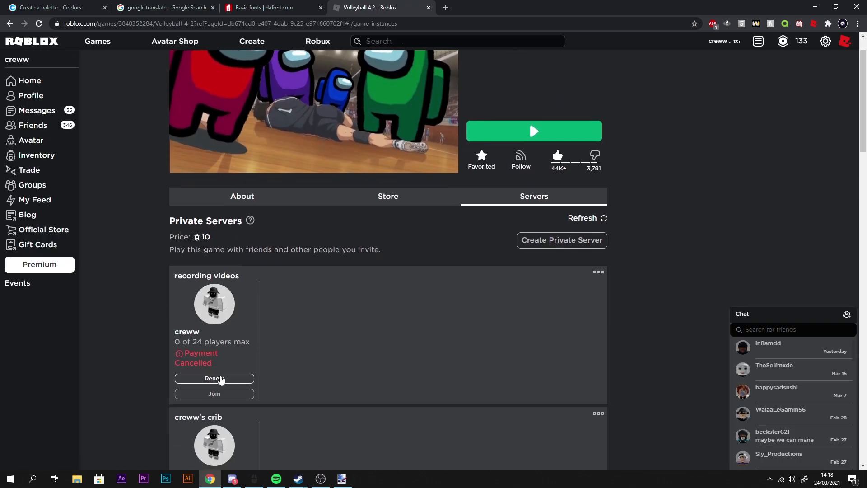
{"action": "left_click", "coordinate": [222, 393]}
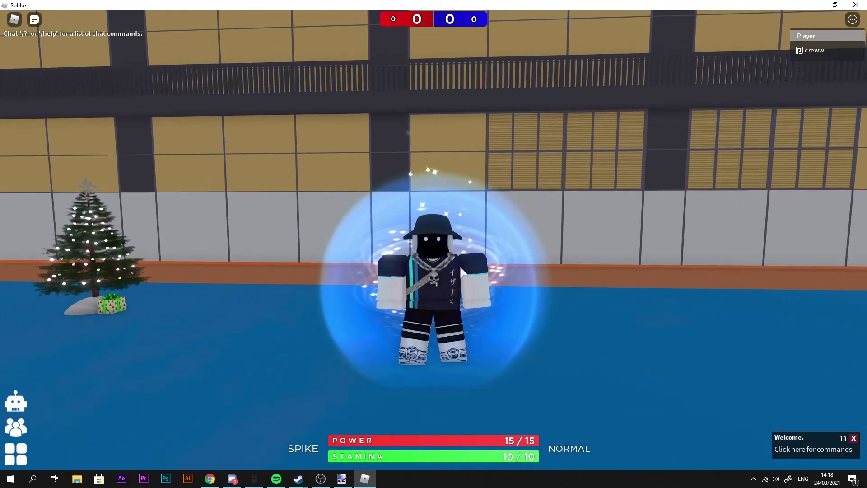
- Examine the front and back of the jersey on the avatar in the game from several angles and distances
{"action": "scroll", "coordinate": [462, 269], "scroll_direction": "up", "scroll_amount": 2}
{"action": "scroll", "coordinate": [497, 269], "scroll_direction": "down", "scroll_amount": 5}
{"action": "left_click_drag", "start_coordinate": [497, 269], "coordinate": [499, 271]}
{"action": "scroll", "coordinate": [497, 268], "scroll_direction": "up", "scroll_amount": 2}
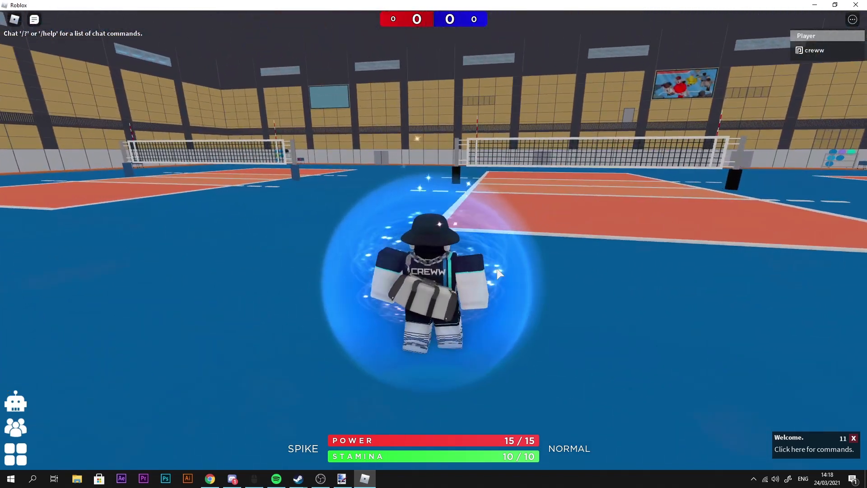
{"action": "scroll", "coordinate": [496, 266], "scroll_direction": "down", "scroll_amount": 2}
{"action": "scroll", "coordinate": [496, 267], "scroll_direction": "up", "scroll_amount": 3}
{"action": "scroll", "coordinate": [499, 273], "scroll_direction": "up", "scroll_amount": 2}
{"action": "scroll", "coordinate": [498, 270], "scroll_direction": "down", "scroll_amount": 2}
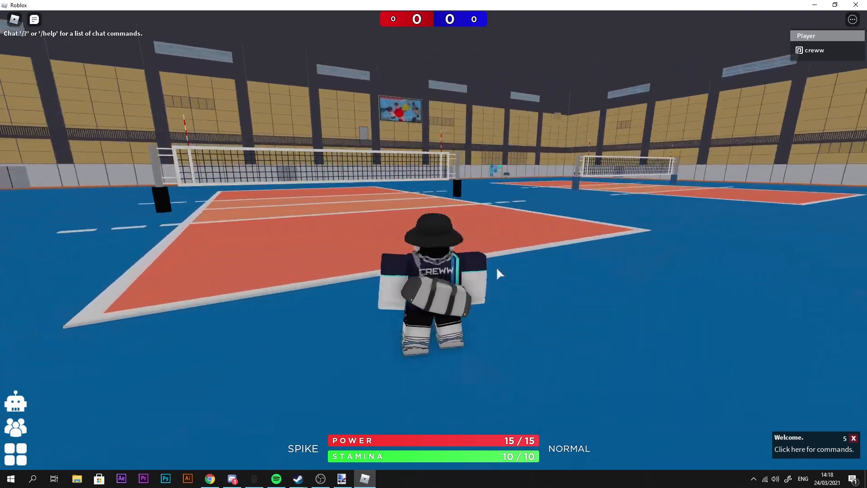
{"action": "scroll", "coordinate": [497, 269], "scroll_direction": "up", "scroll_amount": 1}
{"action": "scroll", "coordinate": [497, 270], "scroll_direction": "down", "scroll_amount": 2}
- Run onto the court, jump and spike a volleyball to try out the jersey in play
{"action": "key", "text": "w"}
{"action": "key", "text": "s"}
{"action": "left_click", "coordinate": [499, 271]}
{"action": "key", "text": "w"}
{"action": "key", "text": "shift"}
{"action": "key", "text": "space"}
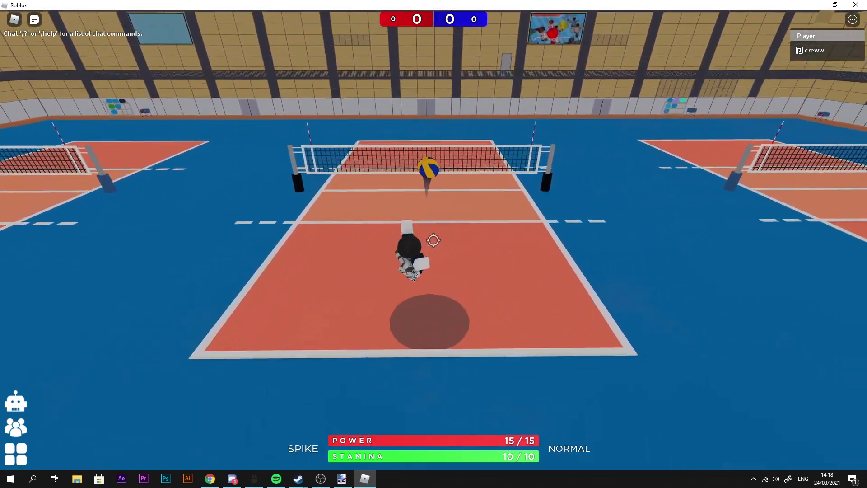
{"action": "left_click", "coordinate": [433, 240]}
- Turn the avatar around on the court and check the front of the jersey up close
{"action": "key", "text": "s"}
{"action": "scroll", "coordinate": [352, 311], "scroll_direction": "up", "scroll_amount": 4}
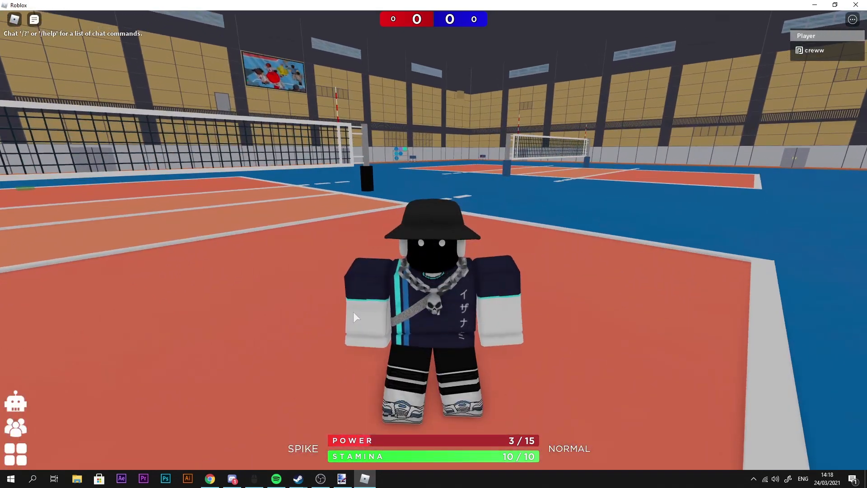
{"action": "left_click_drag", "start_coordinate": [352, 312], "coordinate": [351, 318]}
{"action": "scroll", "coordinate": [352, 318], "scroll_direction": "down", "scroll_amount": 2}
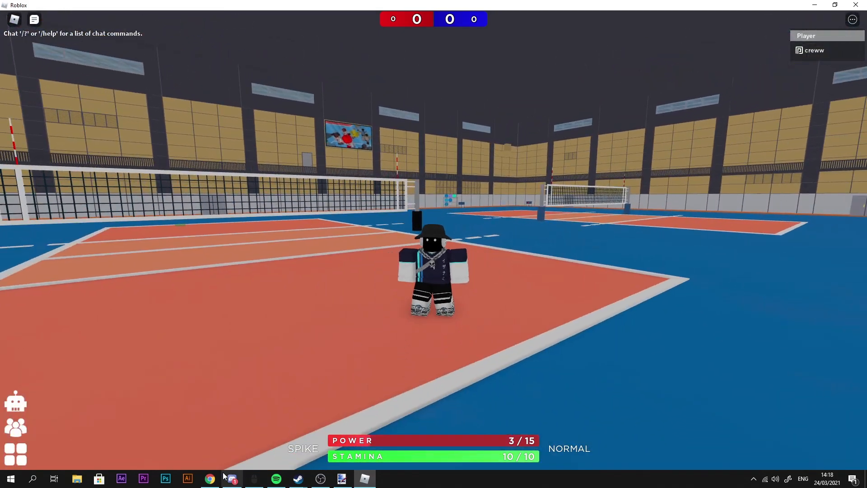
- Switch to Chrome and run a Google Images search for "volleyball jersey" in a new tab
{"action": "left_click", "coordinate": [211, 478]}
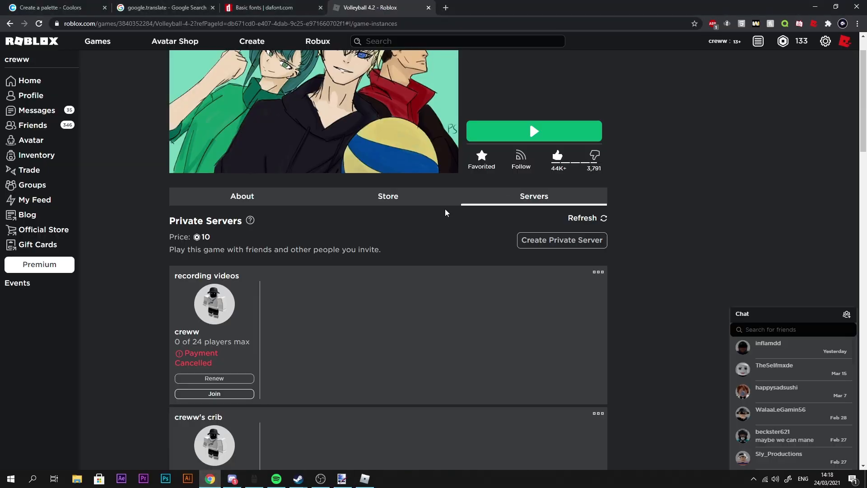
{"action": "left_click", "coordinate": [446, 7]}
{"action": "type", "text": "volleyba"}
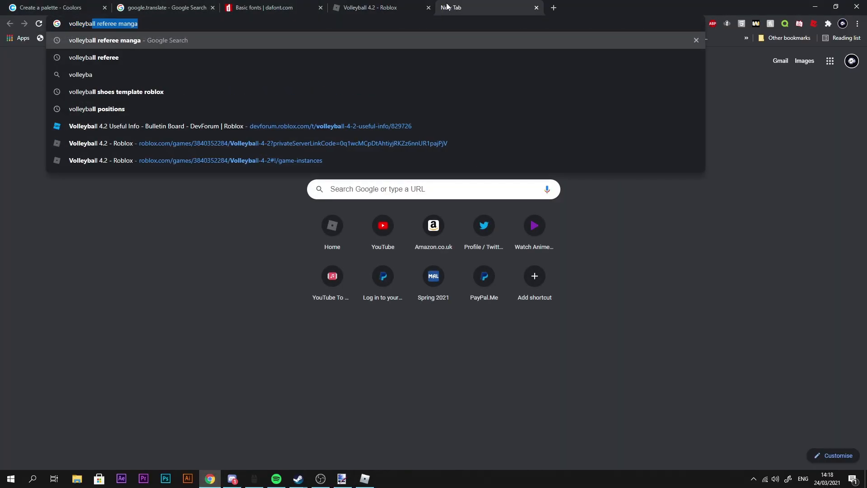
{"action": "type", "text": "ll jersey"}
{"action": "key", "text": "Return"}
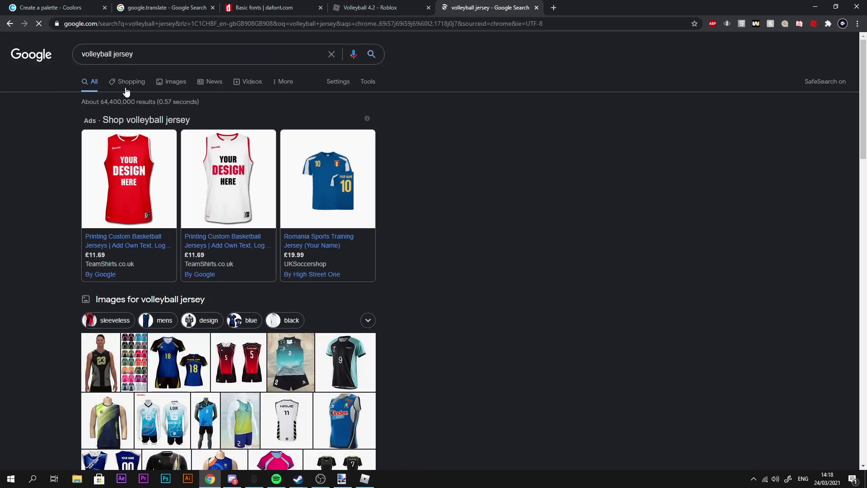
{"action": "left_click", "coordinate": [177, 83]}
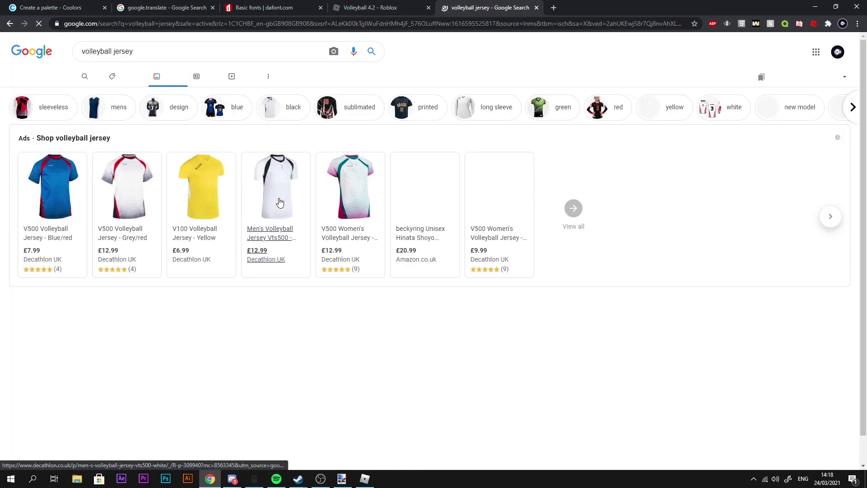
- Preview the blue-and-white "design your own" jersey and the black-and-teal short-sleeve jersey as design references
{"action": "scroll", "coordinate": [370, 339], "scroll_direction": "down", "scroll_amount": 2}
{"action": "left_click", "coordinate": [383, 255]}
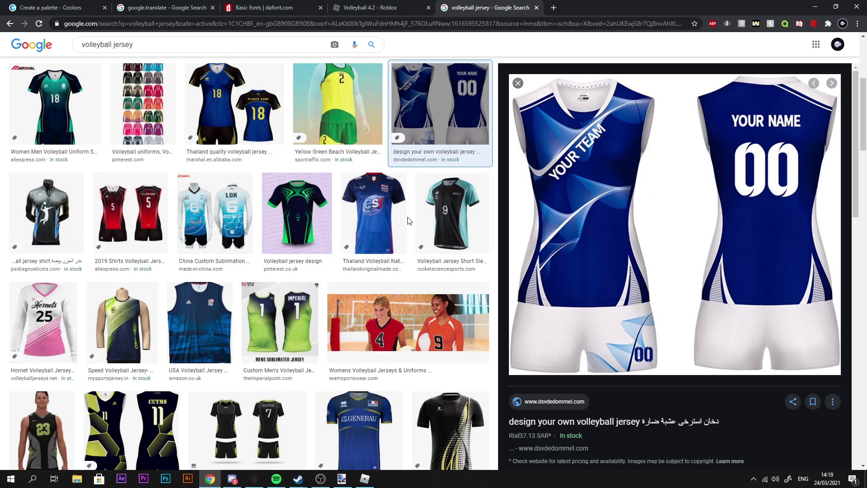
{"action": "left_click", "coordinate": [436, 212]}
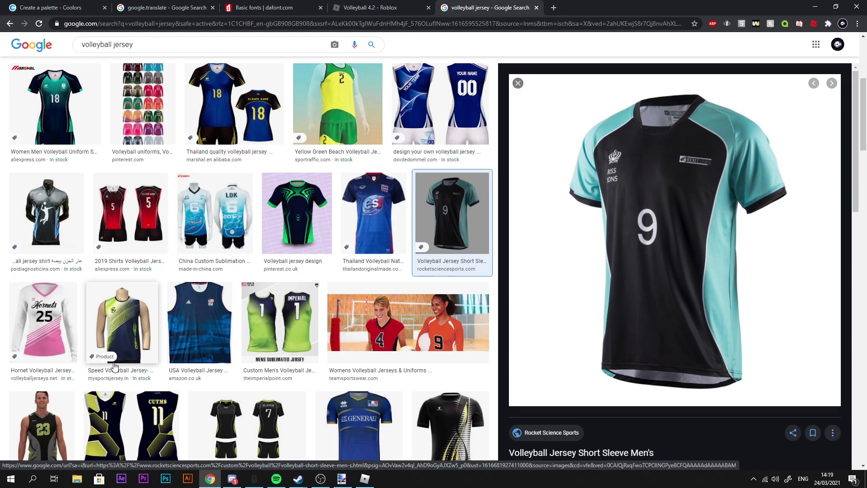
- Switch back to the Roblox game and compare how the jersey's stripes and Japanese lettering look near and far
{"action": "key", "text": "alt+Tab"}
{"action": "scroll", "coordinate": [505, 319], "scroll_direction": "up", "scroll_amount": 2}
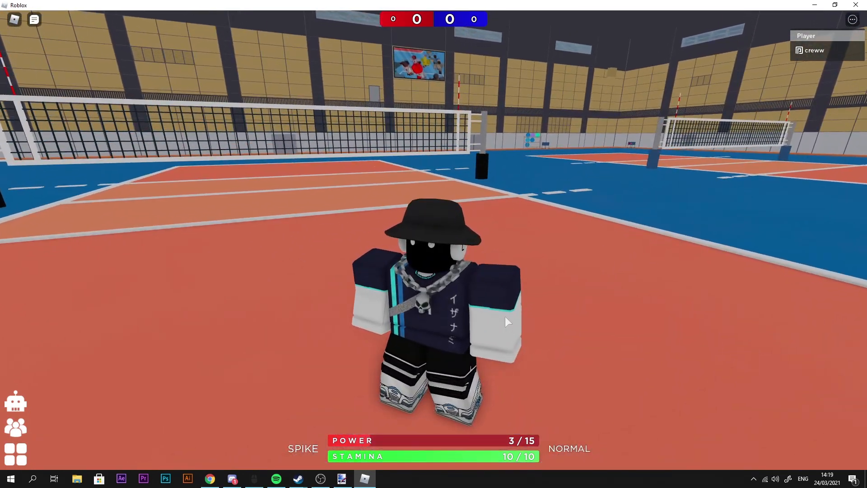
{"action": "scroll", "coordinate": [505, 319], "scroll_direction": "down", "scroll_amount": 4}
{"action": "key", "text": "s"}
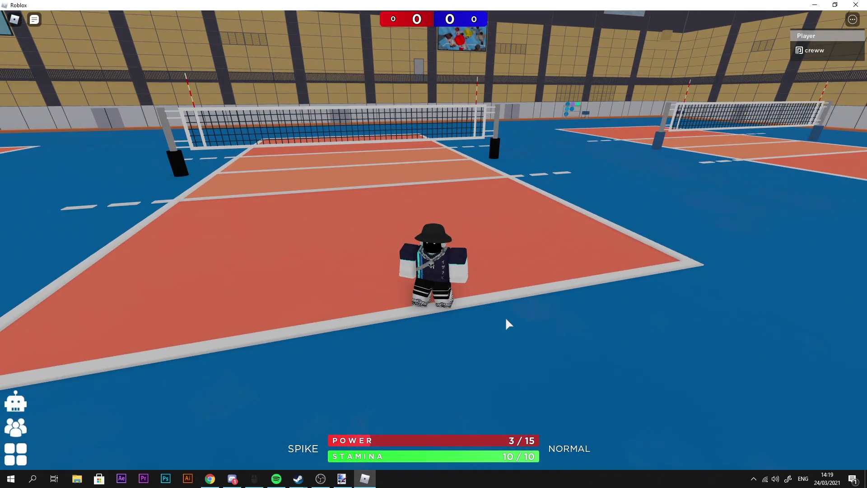
{"action": "scroll", "coordinate": [506, 314], "scroll_direction": "up", "scroll_amount": 3}
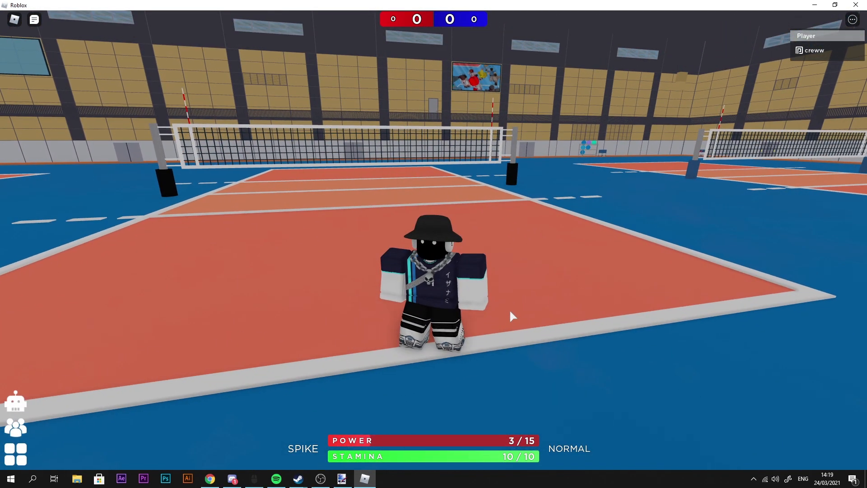
{"action": "scroll", "coordinate": [505, 314], "scroll_direction": "down", "scroll_amount": 3}
{"action": "scroll", "coordinate": [504, 309], "scroll_direction": "up", "scroll_amount": 3}
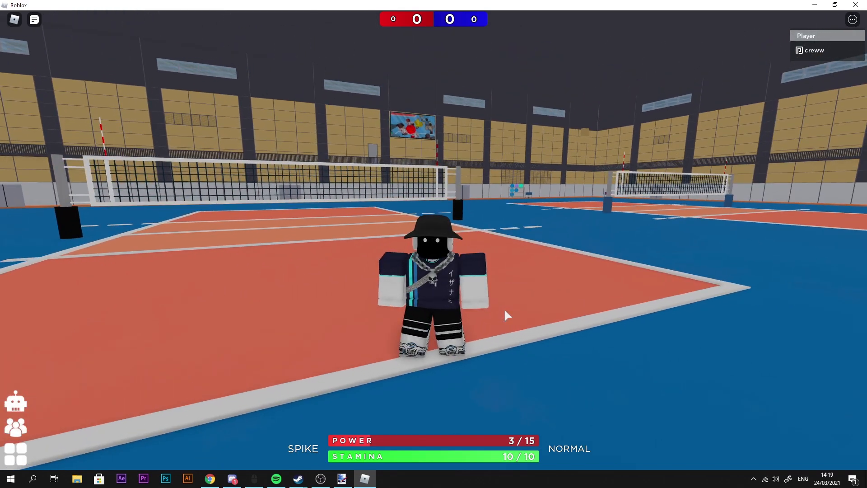
{"action": "scroll", "coordinate": [504, 311], "scroll_direction": "up", "scroll_amount": 2}
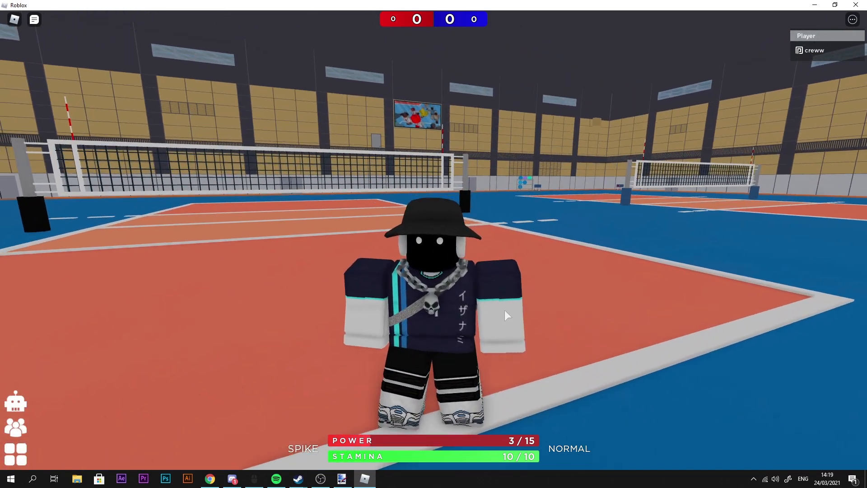
{"action": "scroll", "coordinate": [504, 311], "scroll_direction": "down", "scroll_amount": 4}
{"action": "key", "text": "d"}
{"action": "key", "text": "a"}
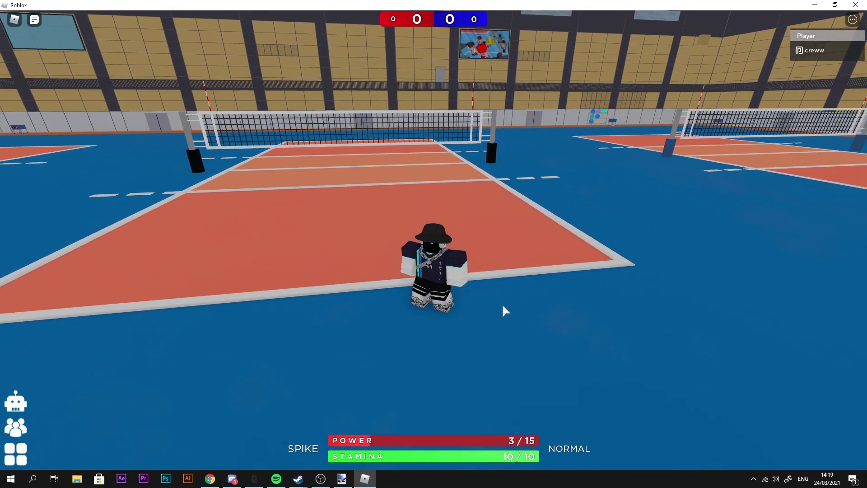
{"action": "key", "text": "s"}
{"action": "scroll", "coordinate": [508, 301], "scroll_direction": "up", "scroll_amount": 4}
{"action": "scroll", "coordinate": [508, 304], "scroll_direction": "down", "scroll_amount": 4}
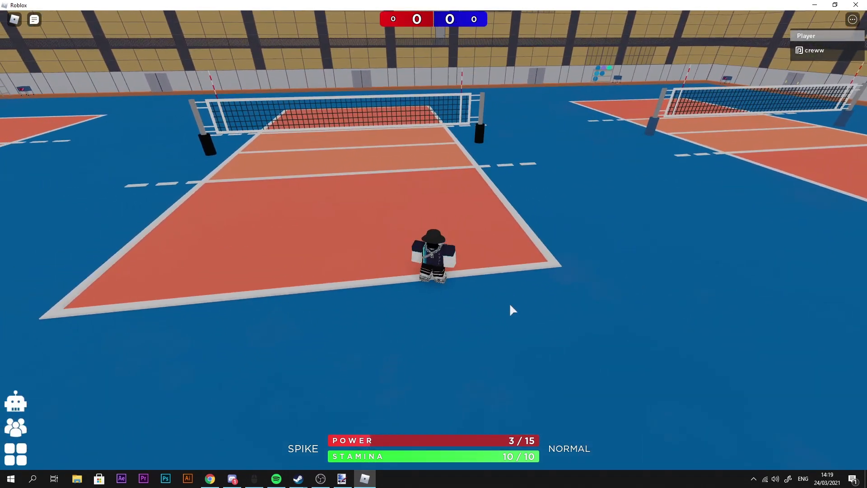
- Send a volleyball up, run toward the net and spike it in a jump
{"action": "key", "text": "w"}
{"action": "key", "text": "s"}
{"action": "key", "text": "space"}
{"action": "key", "text": "w"}
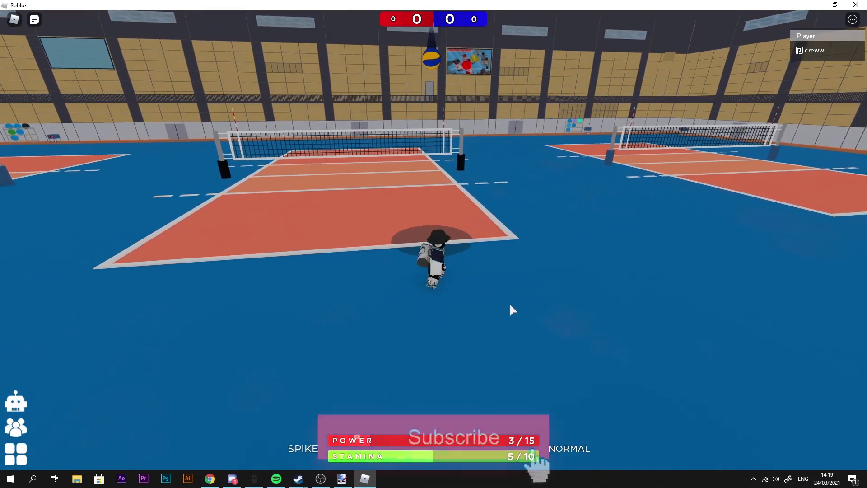
{"action": "key", "text": "space"}
{"action": "left_click", "coordinate": [509, 305]}
{"action": "left_click", "coordinate": [433, 240]}
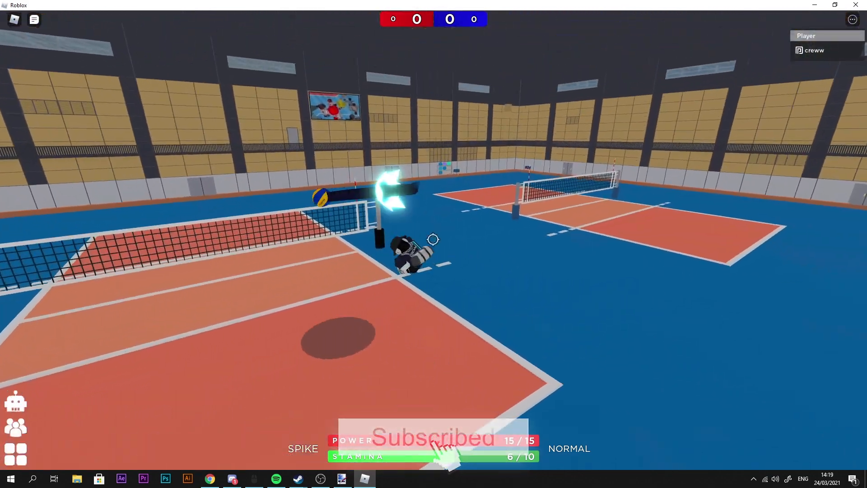
- Face the avatar toward the camera beside the net and take a final close look at the jersey
{"action": "key", "text": "s"}
{"action": "scroll", "coordinate": [422, 246], "scroll_direction": "up", "scroll_amount": 3}
{"action": "scroll", "coordinate": [423, 243], "scroll_direction": "up", "scroll_amount": 3}
{"action": "scroll", "coordinate": [461, 257], "scroll_direction": "down", "scroll_amount": 3}
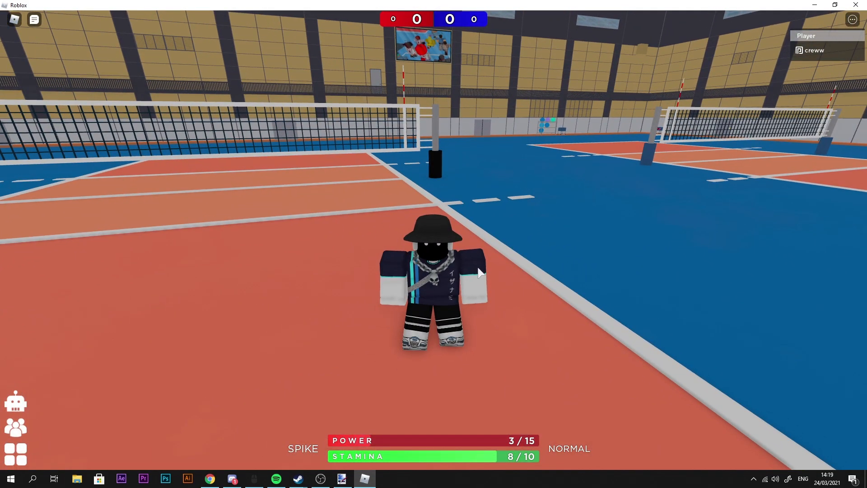
{"action": "scroll", "coordinate": [478, 267], "scroll_direction": "up", "scroll_amount": 2}
{"action": "scroll", "coordinate": [478, 268], "scroll_direction": "down", "scroll_amount": 2}
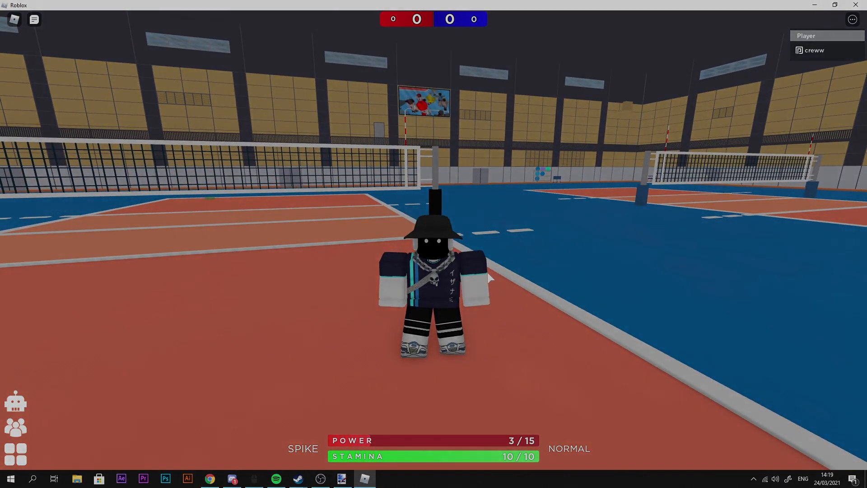
{"action": "scroll", "coordinate": [502, 277], "scroll_direction": "up", "scroll_amount": 3}
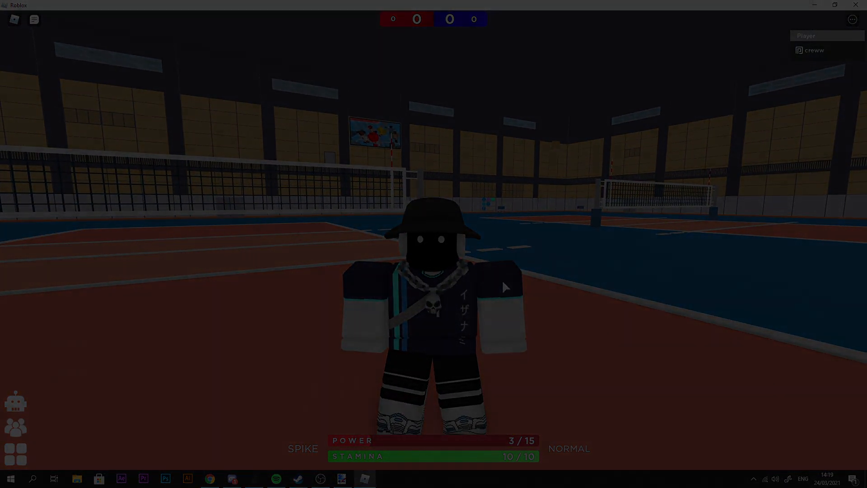